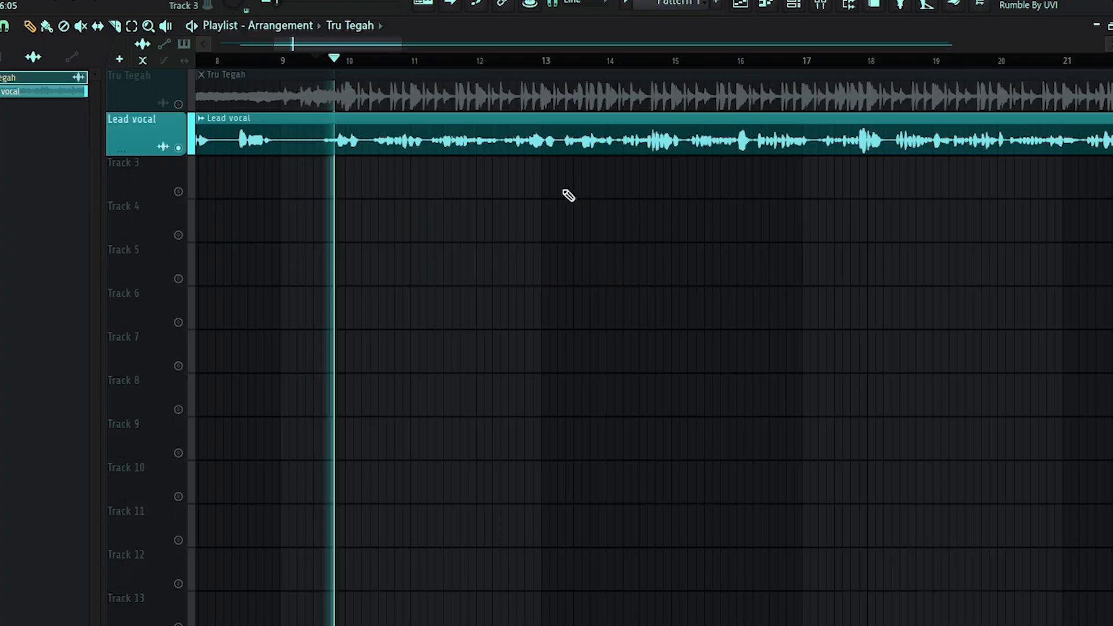
scroll(568, 195, "down", 2)
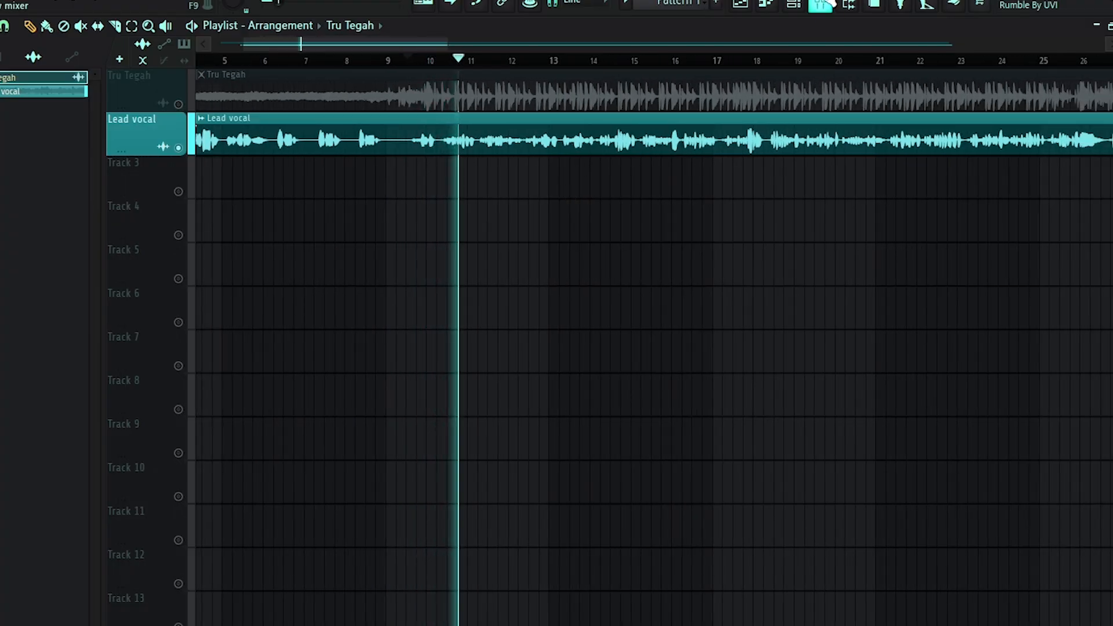
scroll(576, 200, "down", 1)
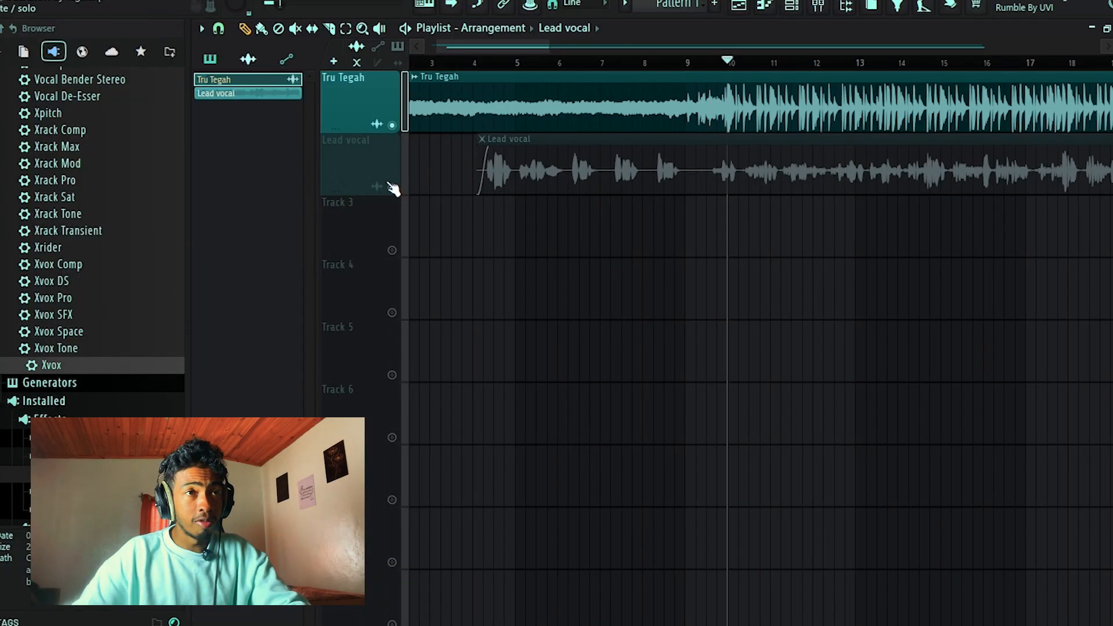
Unmute the Lead vocal track in the playlist.
left_click(392, 187)
scroll(566, 179, "down", 5)
scroll(567, 179, "up", 2)
scroll(567, 179, "up", 2)
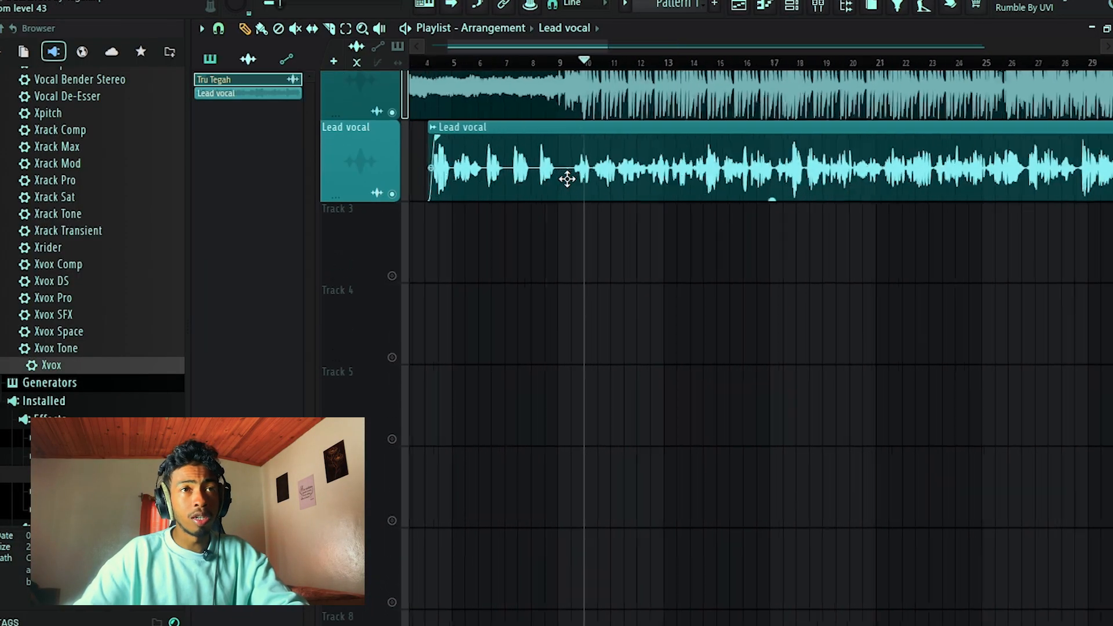
scroll(567, 179, "up", 3)
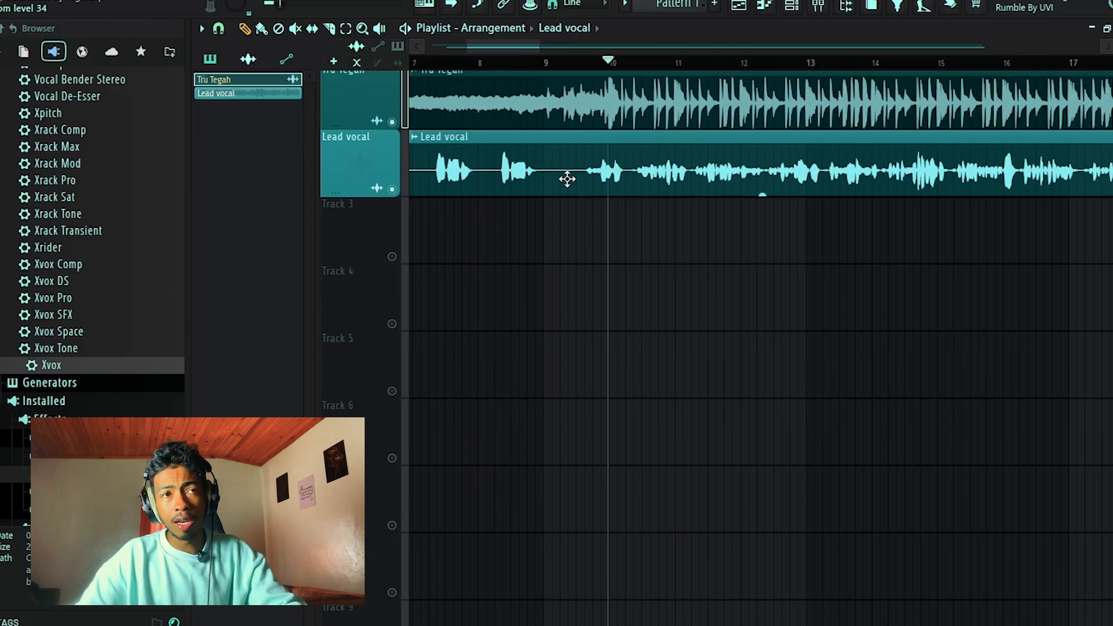
scroll(567, 179, "up", 1)
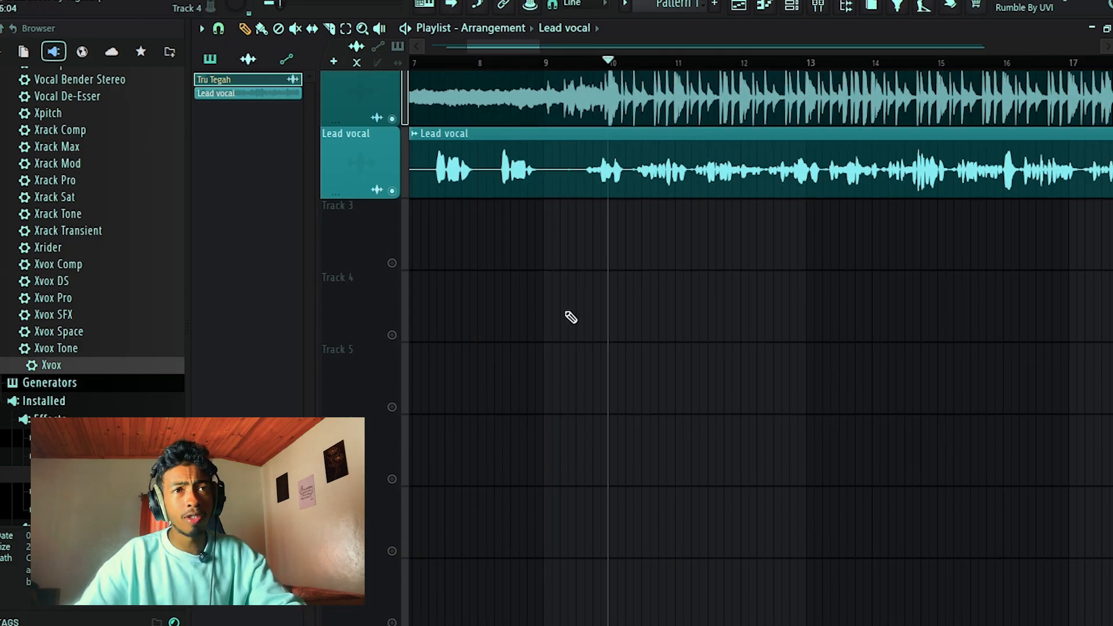
Place the playhead between bars 9 and 10 and solo the Lead vocal track.
scroll(606, 212, "up", 3)
scroll(606, 208, "up", 2)
scroll(606, 210, "down", 1)
left_click(573, 64)
scroll(581, 108, "down", 2)
right_click(392, 245)
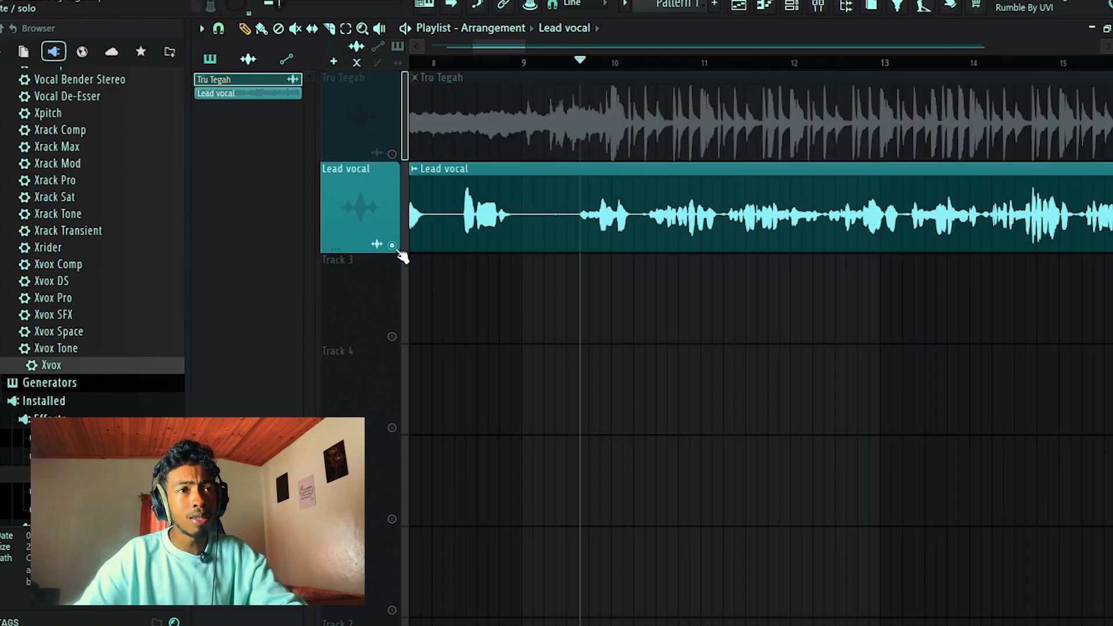
Play back the soloed Lead vocal from the playhead to hear the raw take, and stop playback.
scroll(604, 294, "up", 2)
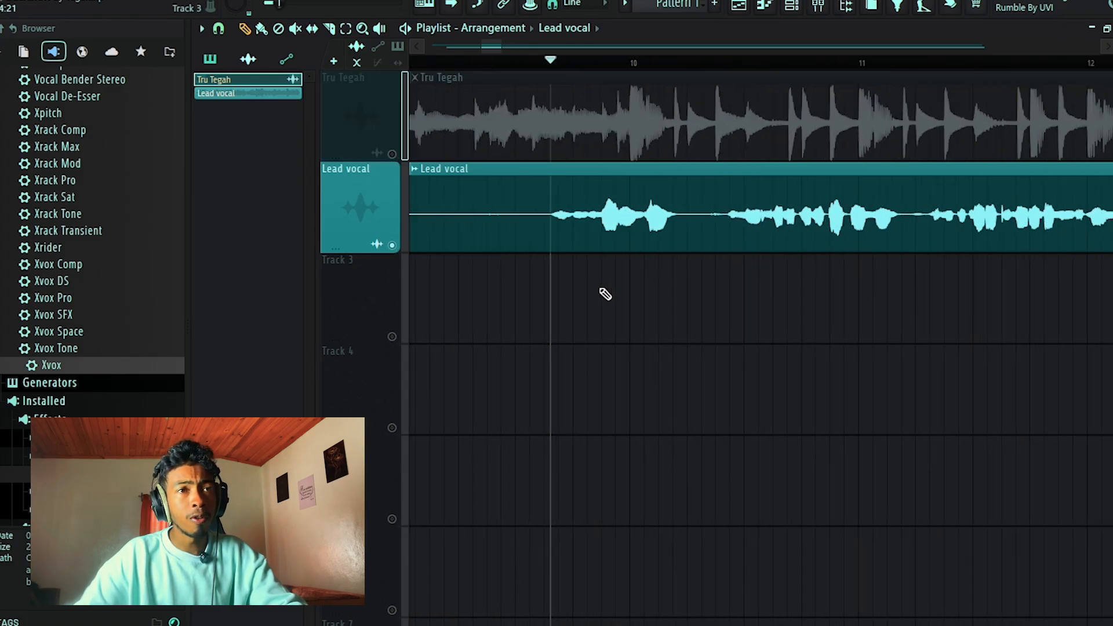
scroll(605, 295, "up", 2)
scroll(605, 294, "down", 5)
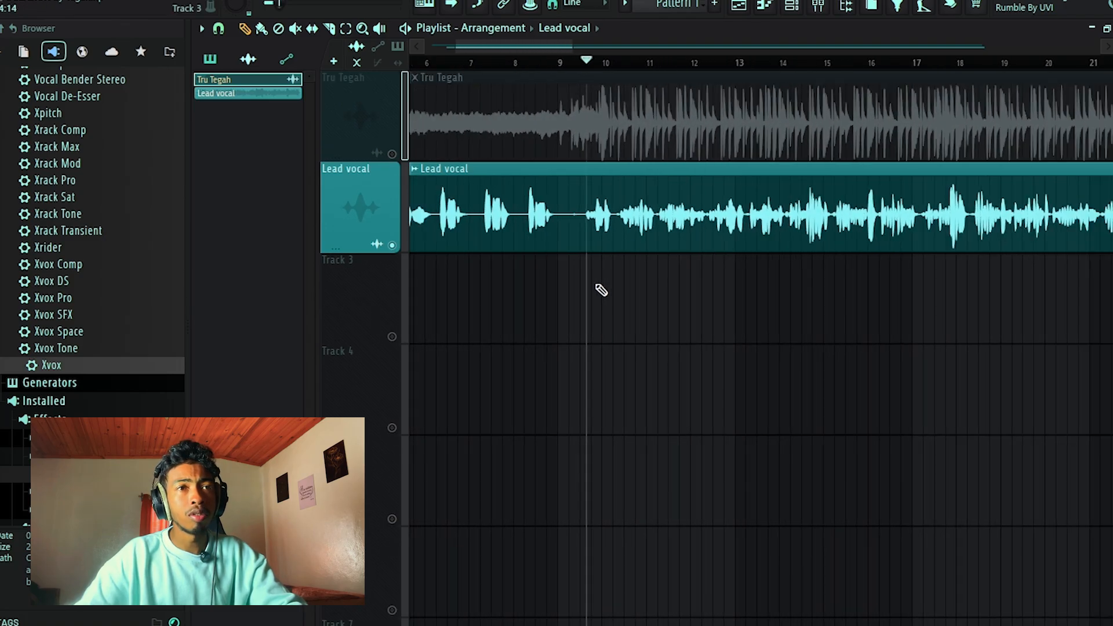
scroll(601, 290, "up", 4)
scroll(602, 290, "down", 2)
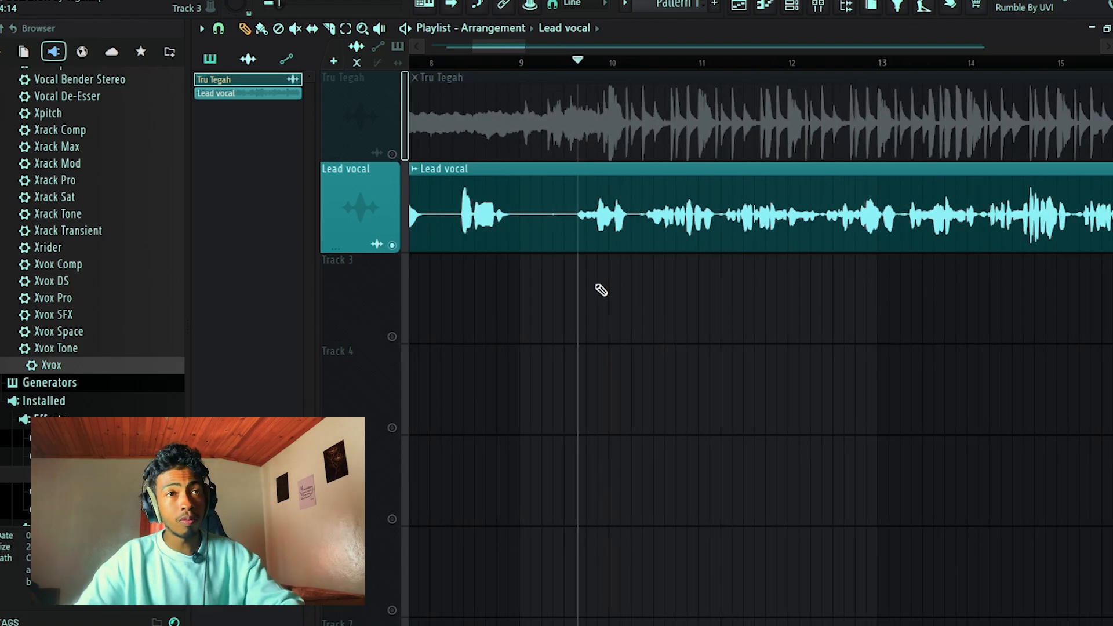
key("space")
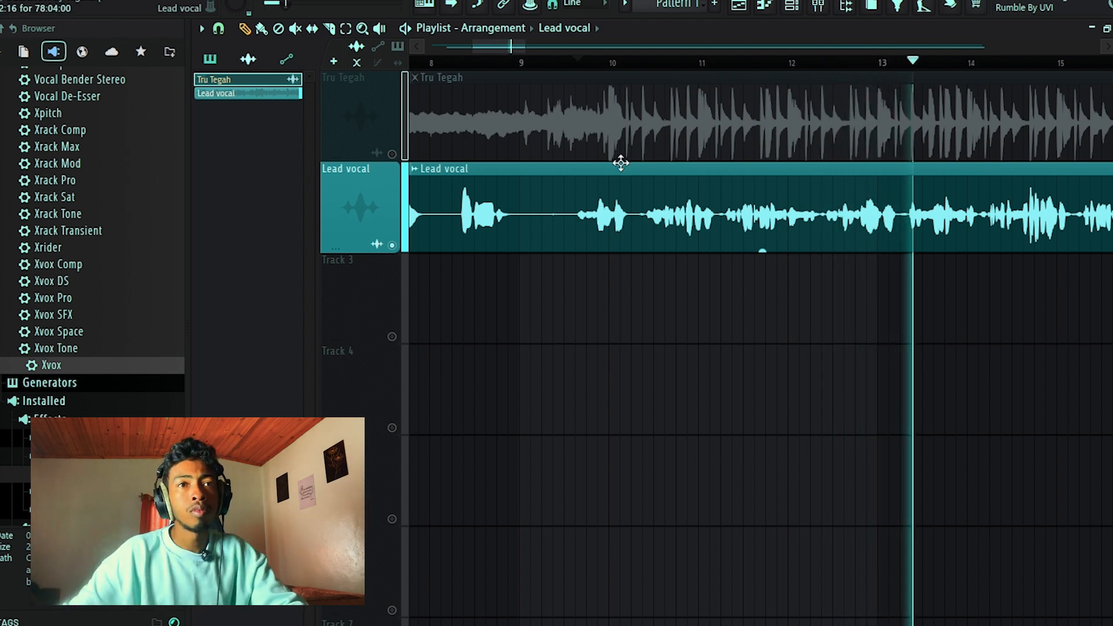
scroll(621, 163, "down", 4)
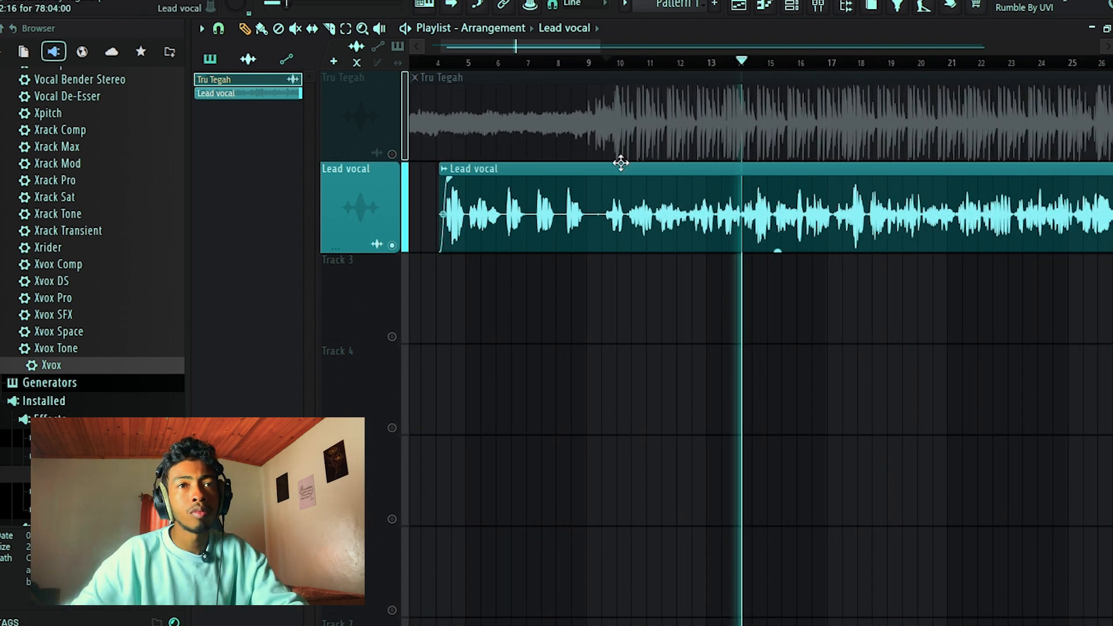
scroll(620, 163, "down", 2)
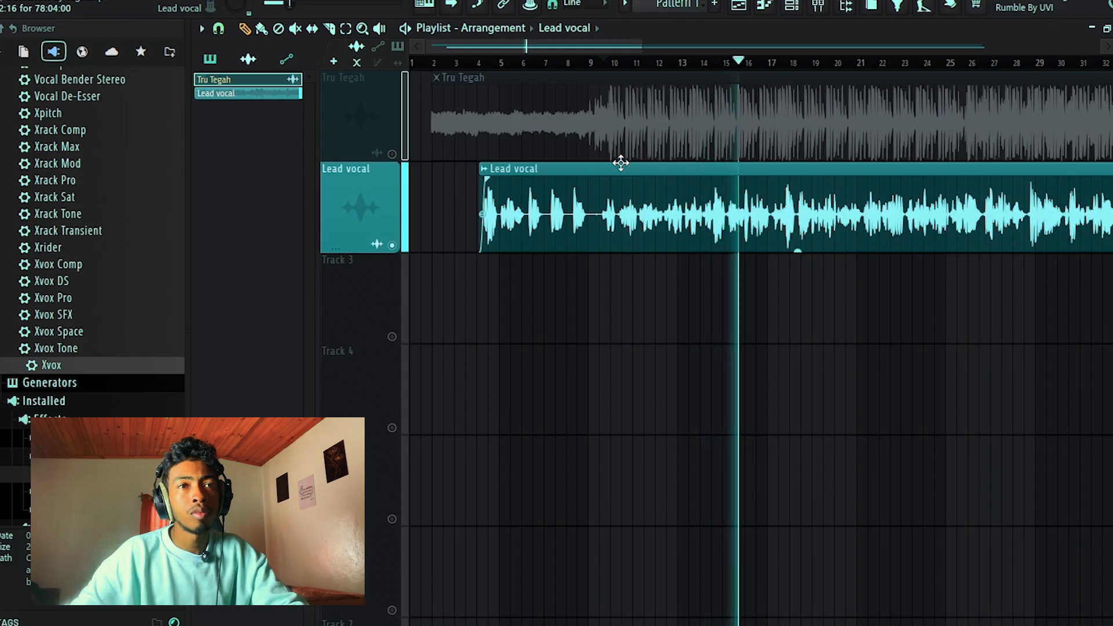
scroll(621, 163, "up", 3)
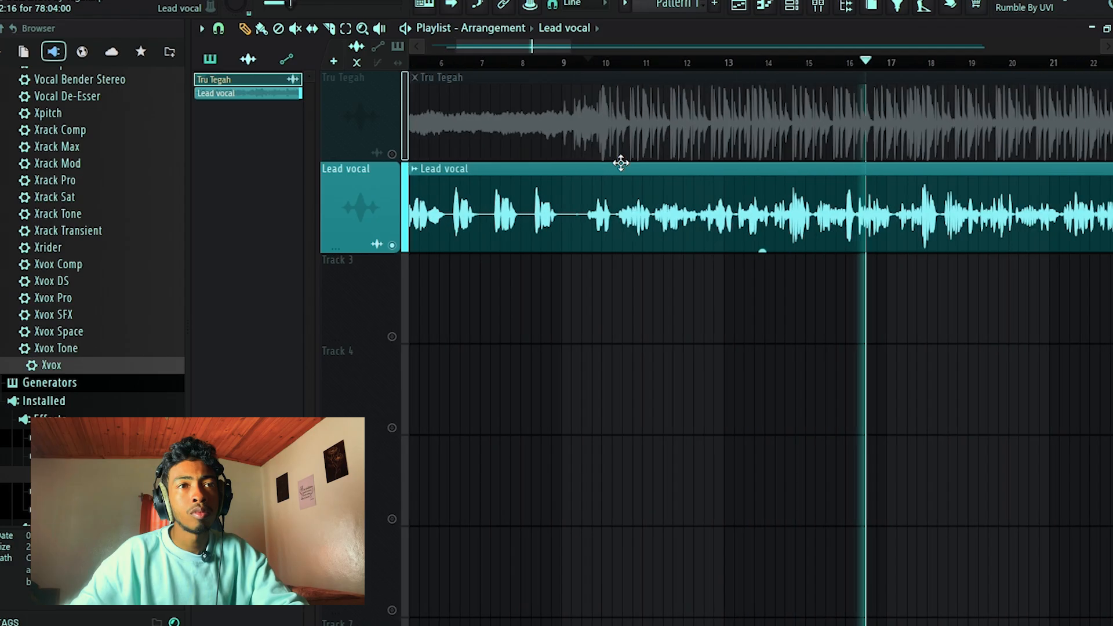
scroll(621, 163, "down", 3)
key("space")
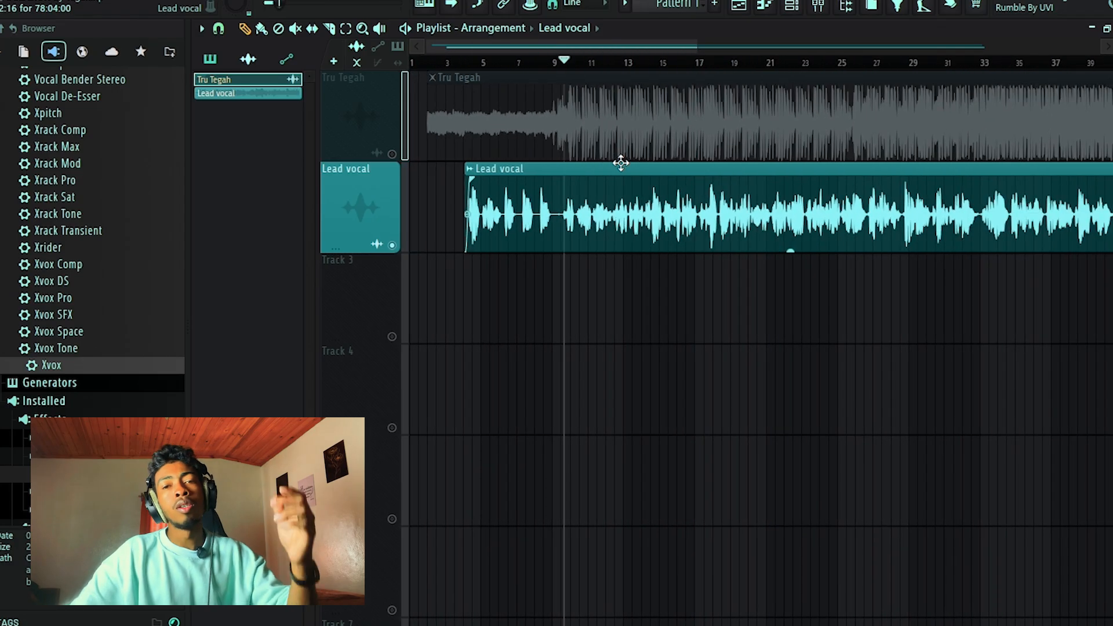
scroll(656, 201, "up", 4)
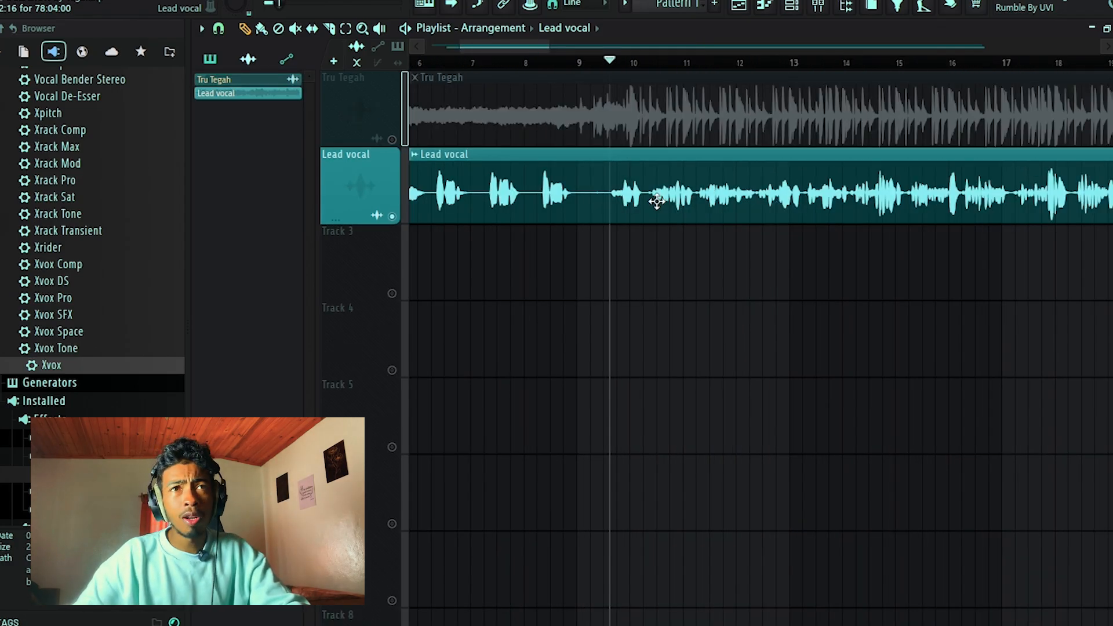
Color mixer inserts 1 to 32 with a gradient from teal to black, using hex value 0 for the last color.
left_click(822, 13)
left_click_drag(742, 174, 226, 189)
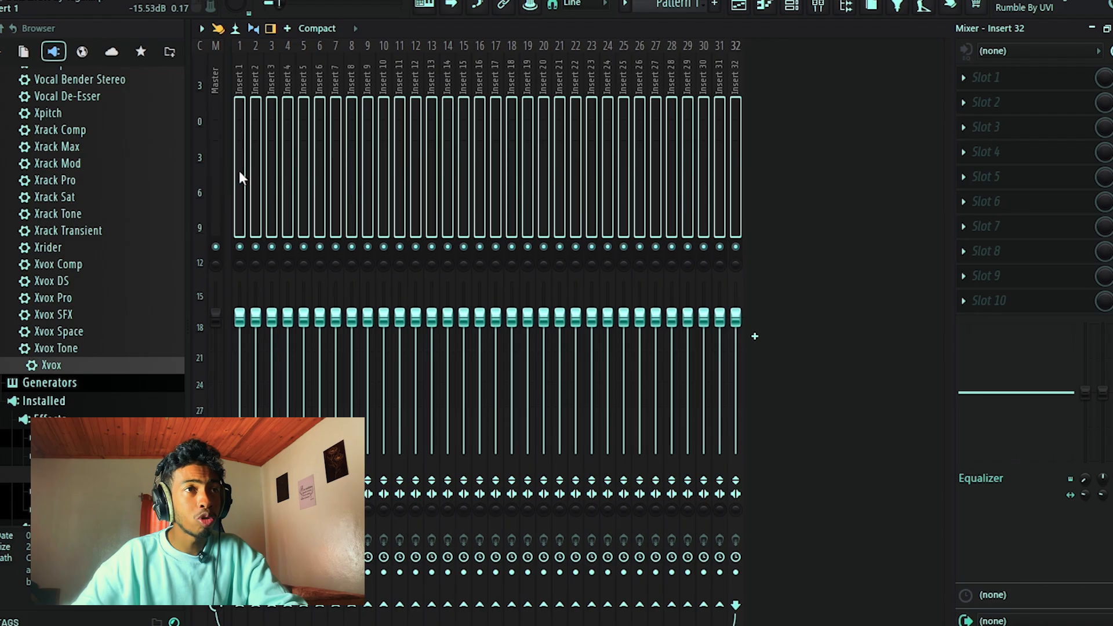
right_click(239, 172)
left_click(289, 90)
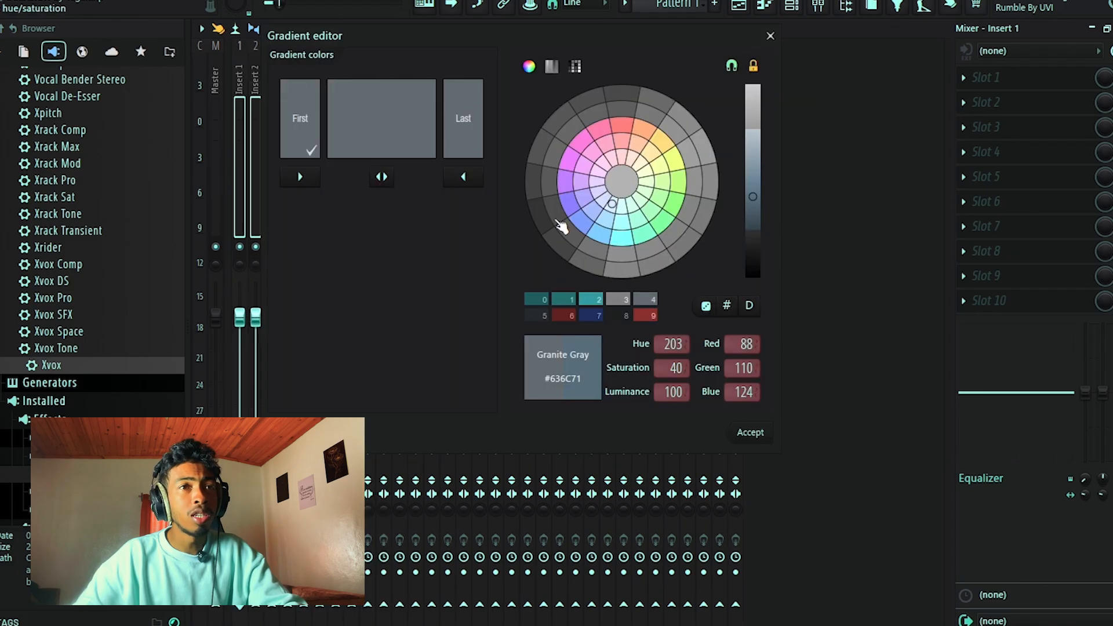
left_click(630, 244)
left_click(476, 114)
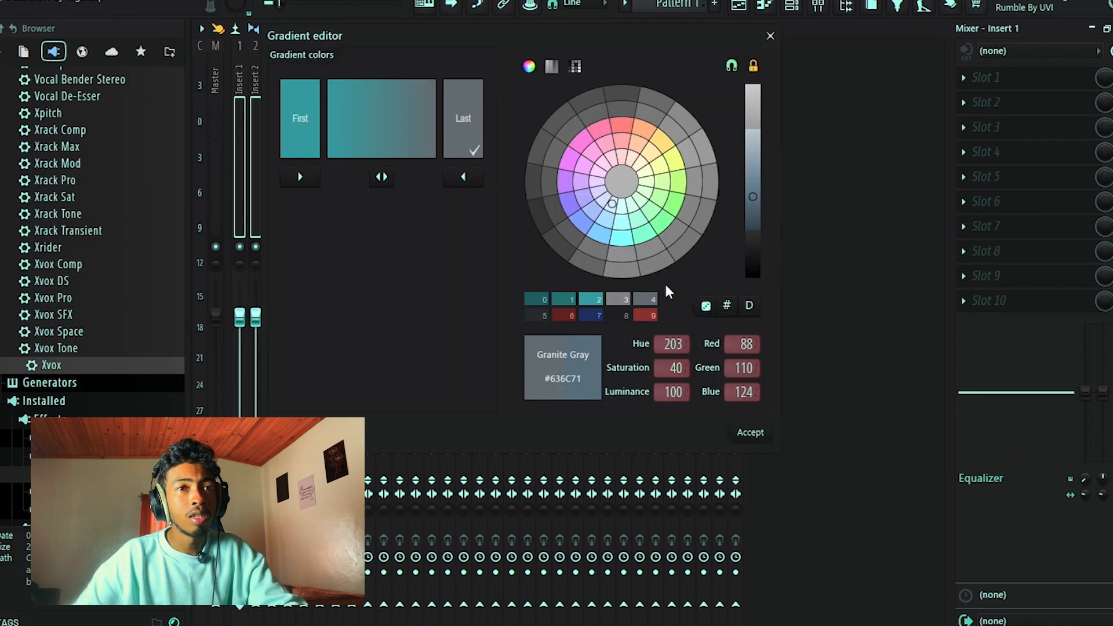
left_click(727, 306)
type("0")
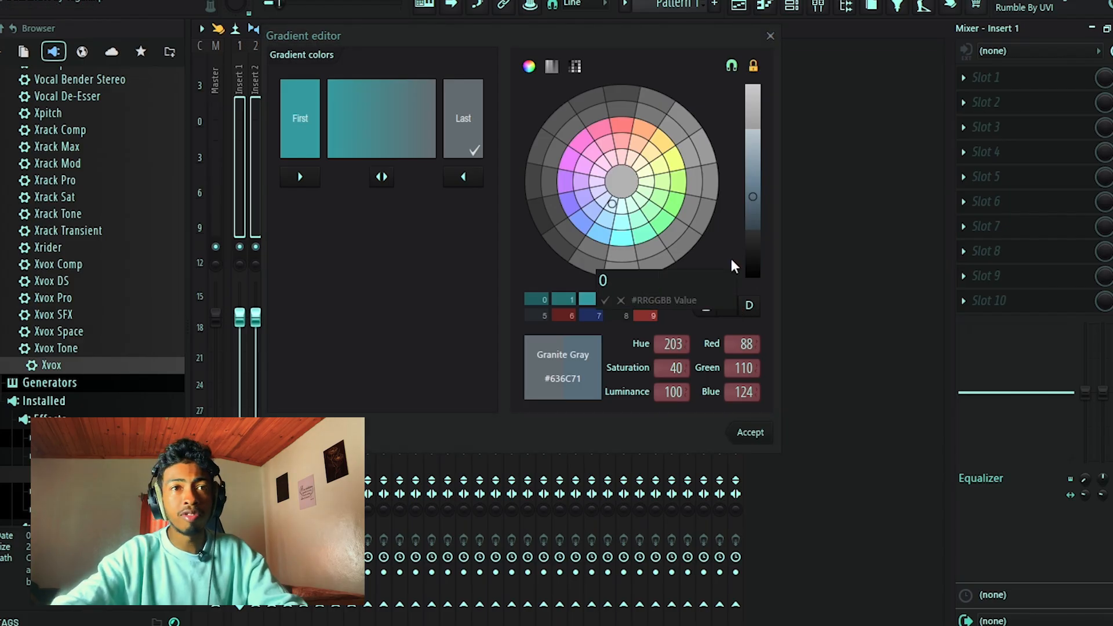
key("Return")
left_click(750, 434)
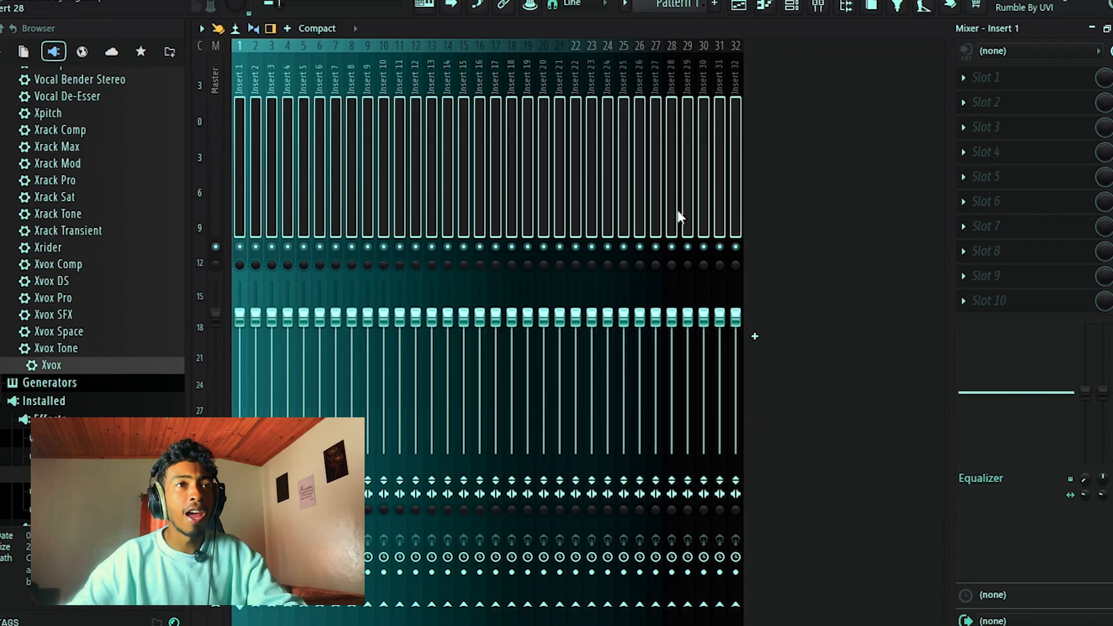
Route the Lead vocal audio clip to mixer Insert 15 and return to the mixer.
left_click(466, 162)
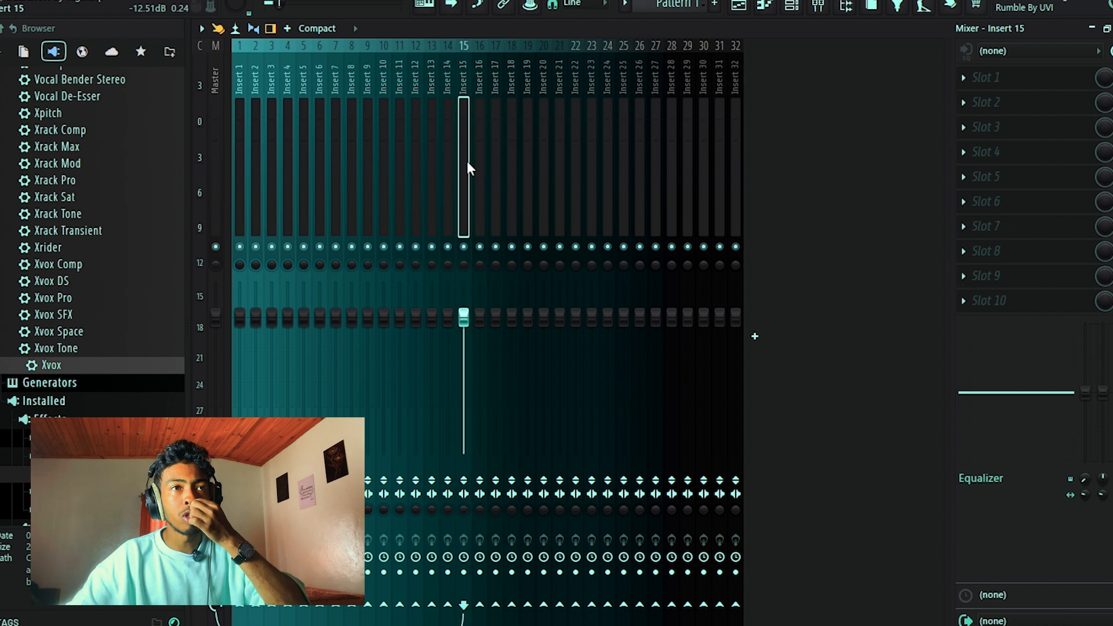
left_click(417, 153)
left_click(478, 125)
left_click(443, 126)
left_click(463, 126)
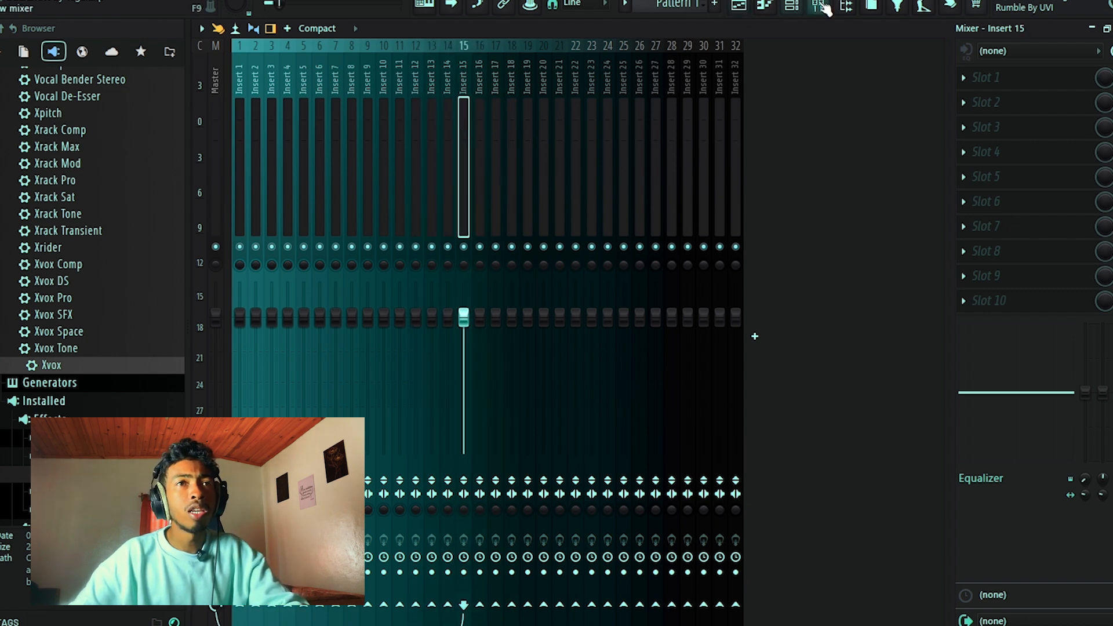
left_click(754, 5)
double_click(776, 184)
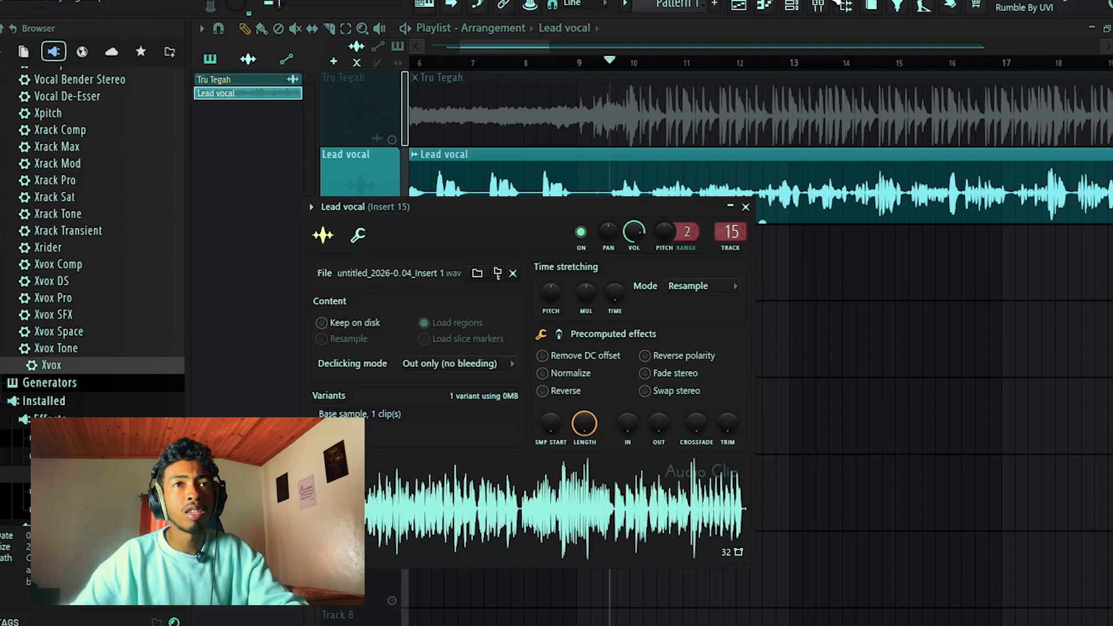
left_click(818, 6)
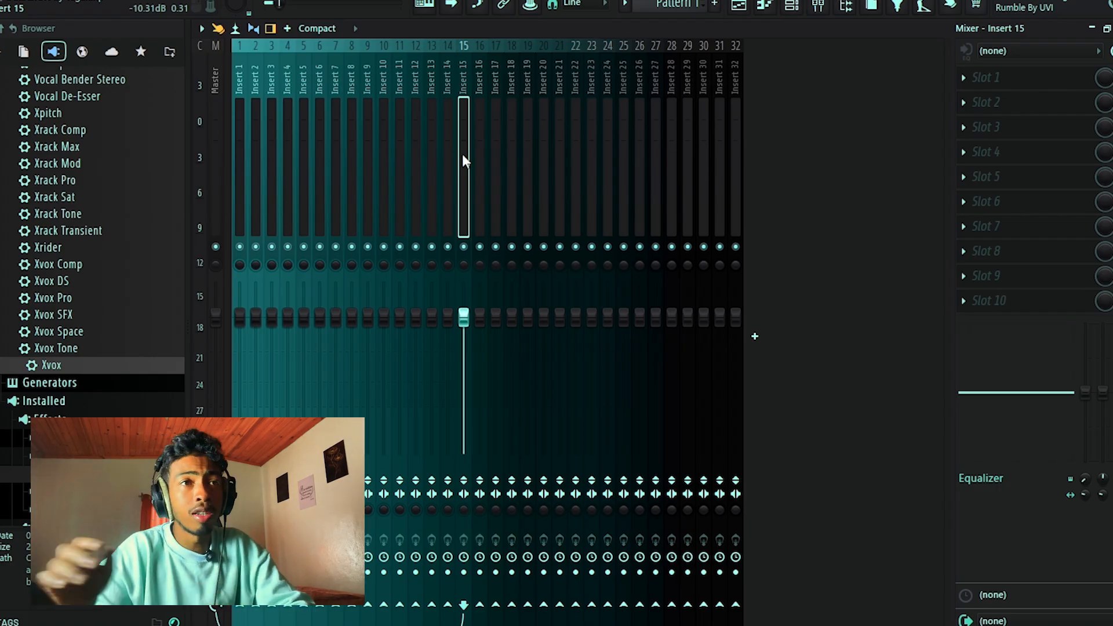
Find the Xpitch effect with the search "xp", load it on Insert 15, and reposition its window so all of it shows.
left_click(986, 86)
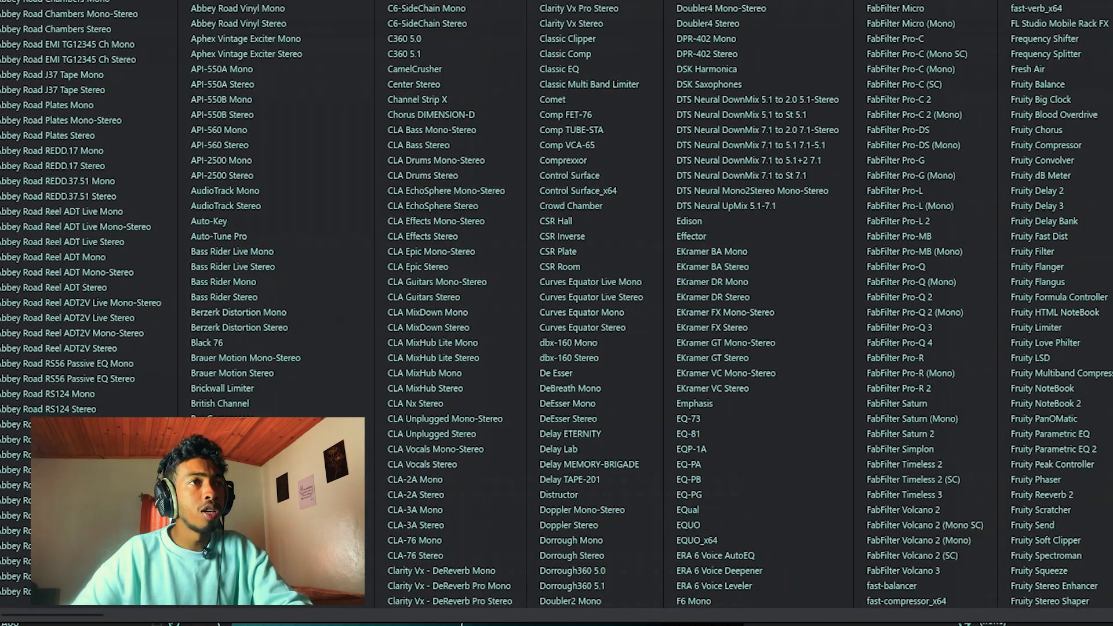
left_click(35, 2)
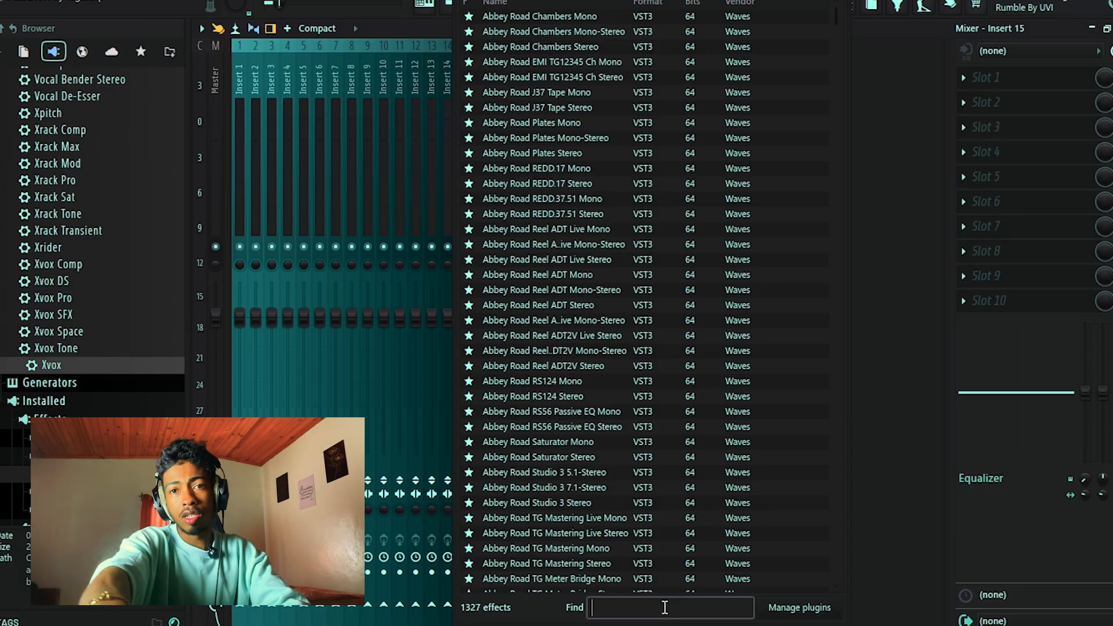
type("x")
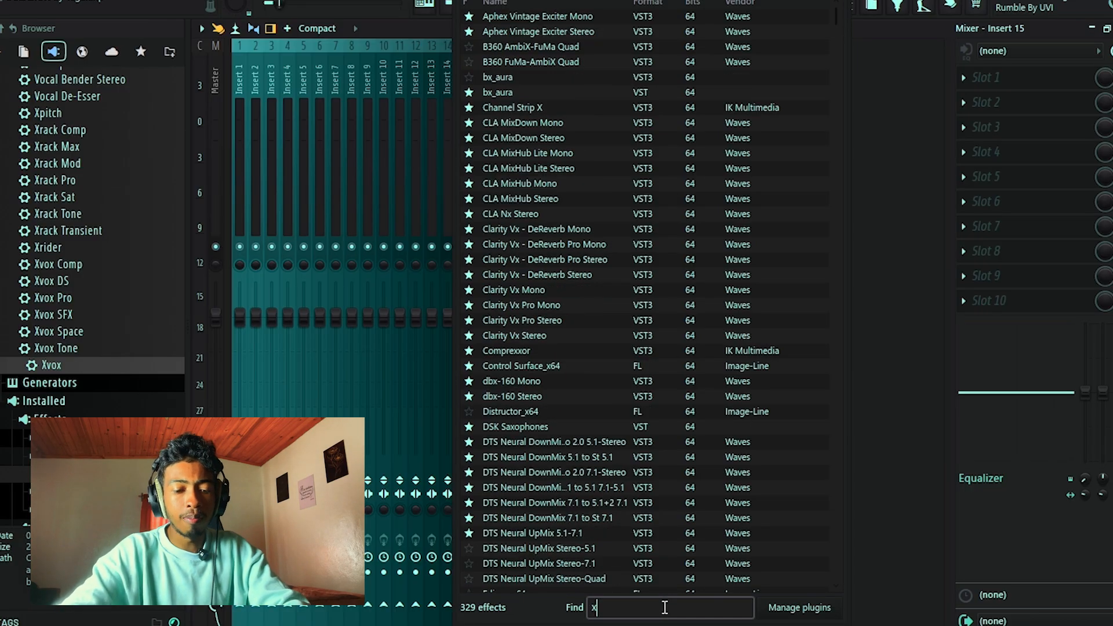
type("p")
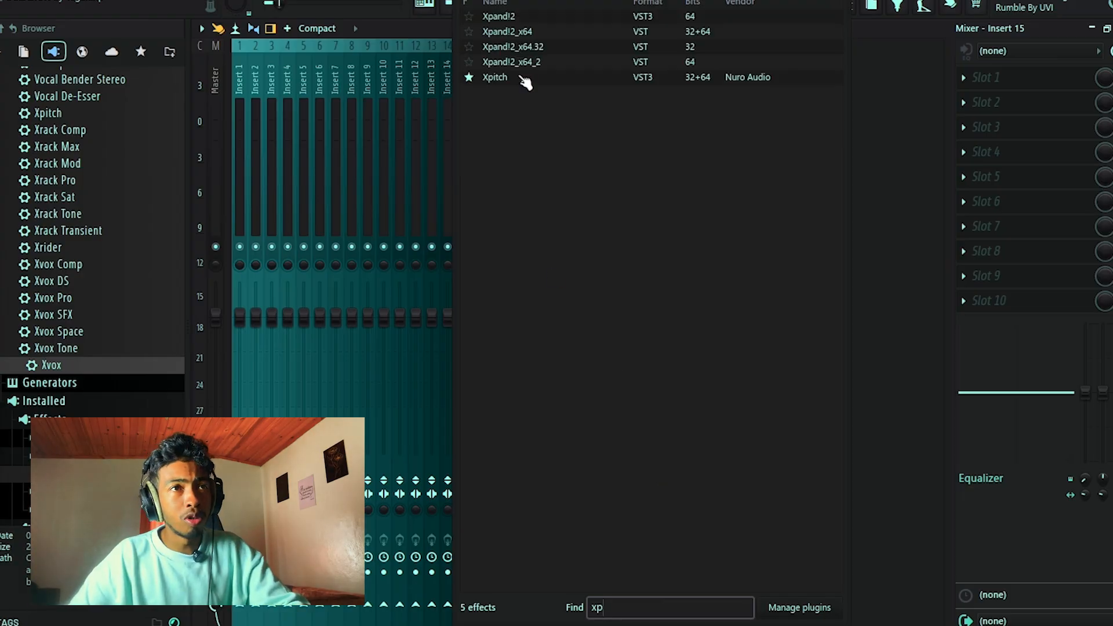
double_click(495, 77)
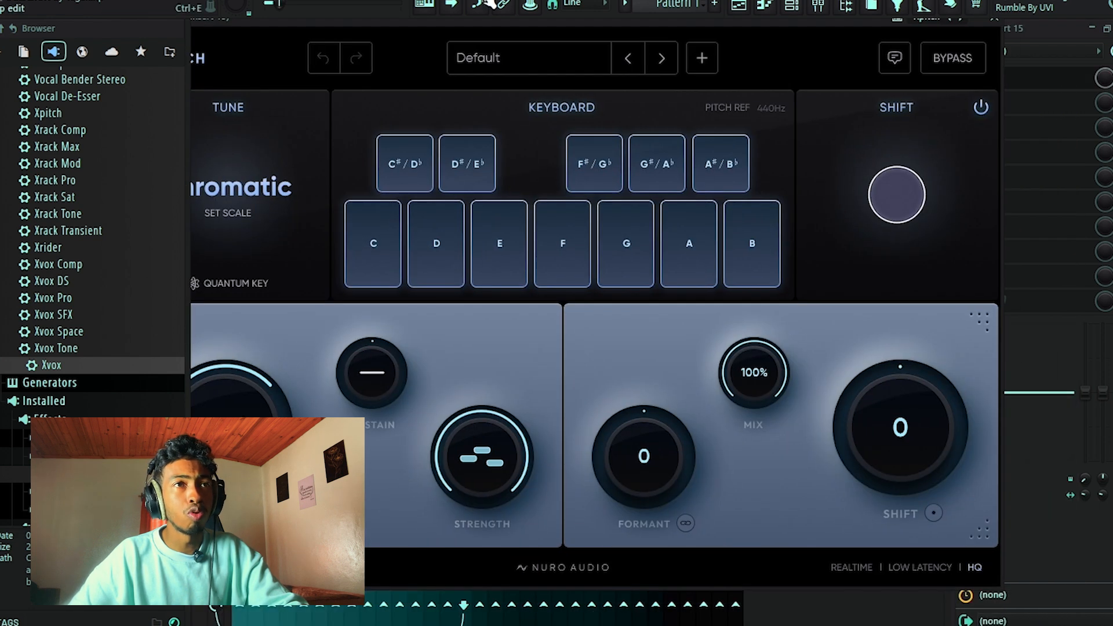
left_click_drag(472, 27, 496, 39)
mouse_move(659, 28)
left_mouse_down()
mouse_move(613, 26)
mouse_move(687, 27)
mouse_move(659, 18)
left_mouse_up()
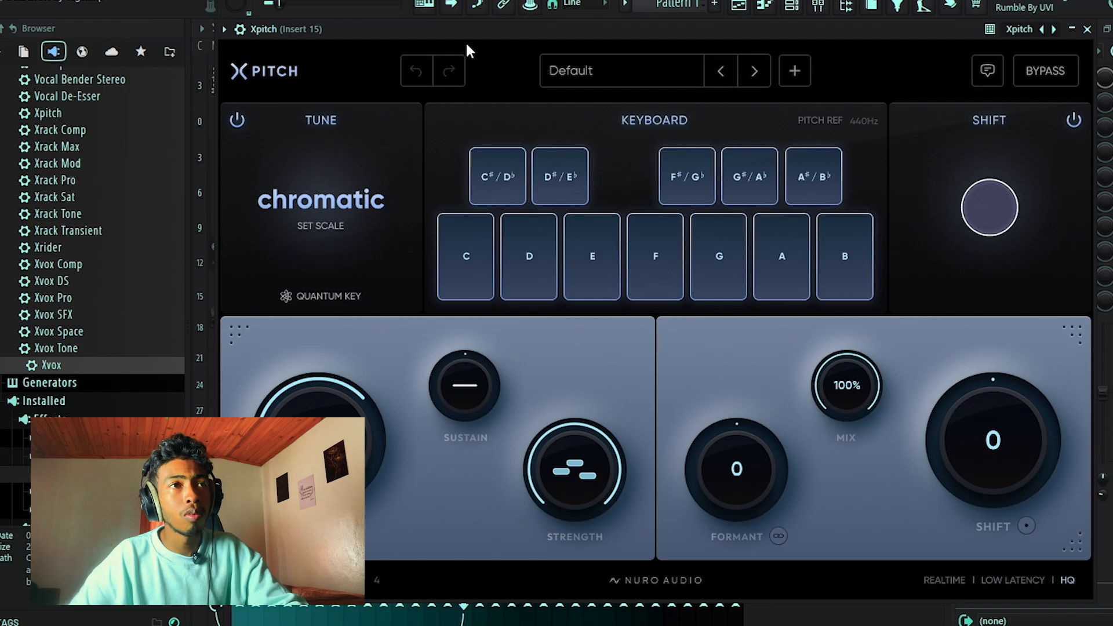
Set the Xpitch scale to A♭ major, with note names displayed as flats.
left_click(312, 192)
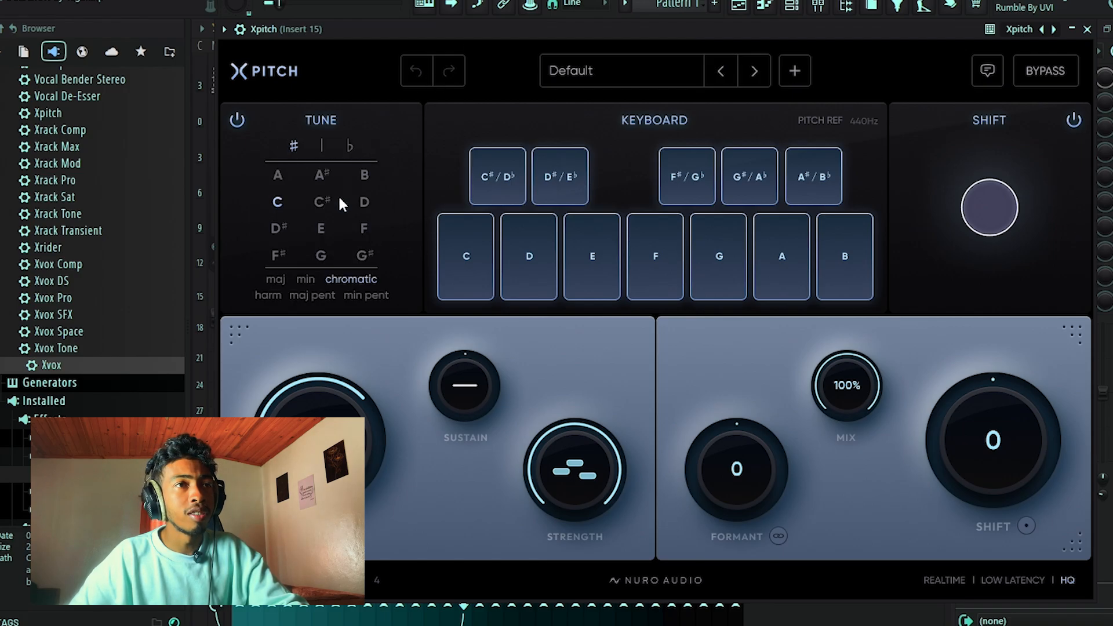
mouse_move(388, 251)
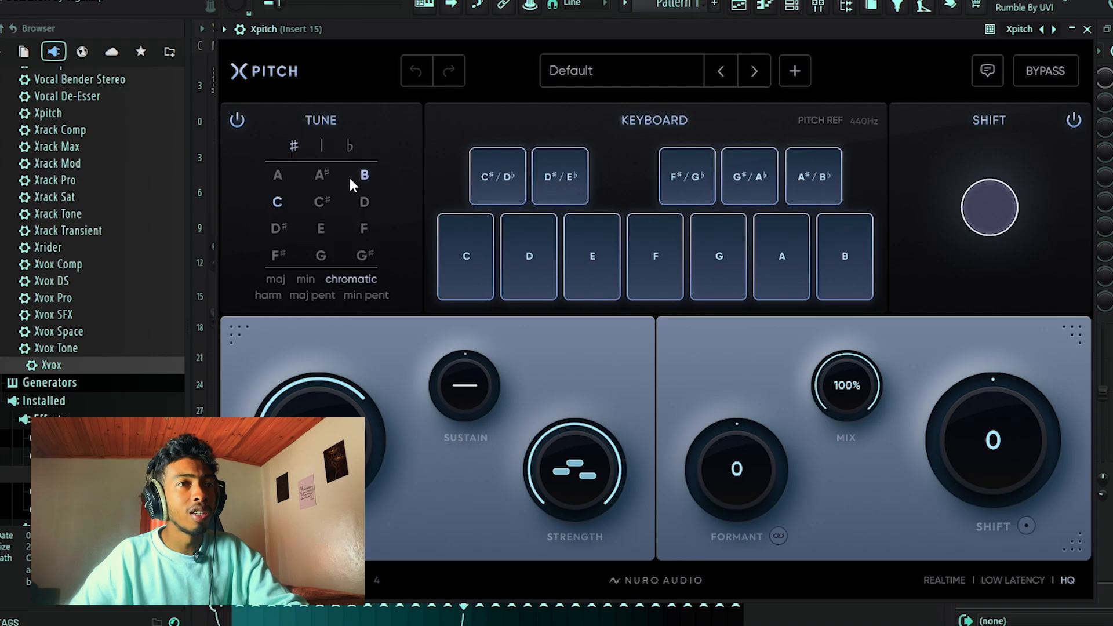
left_click(276, 279)
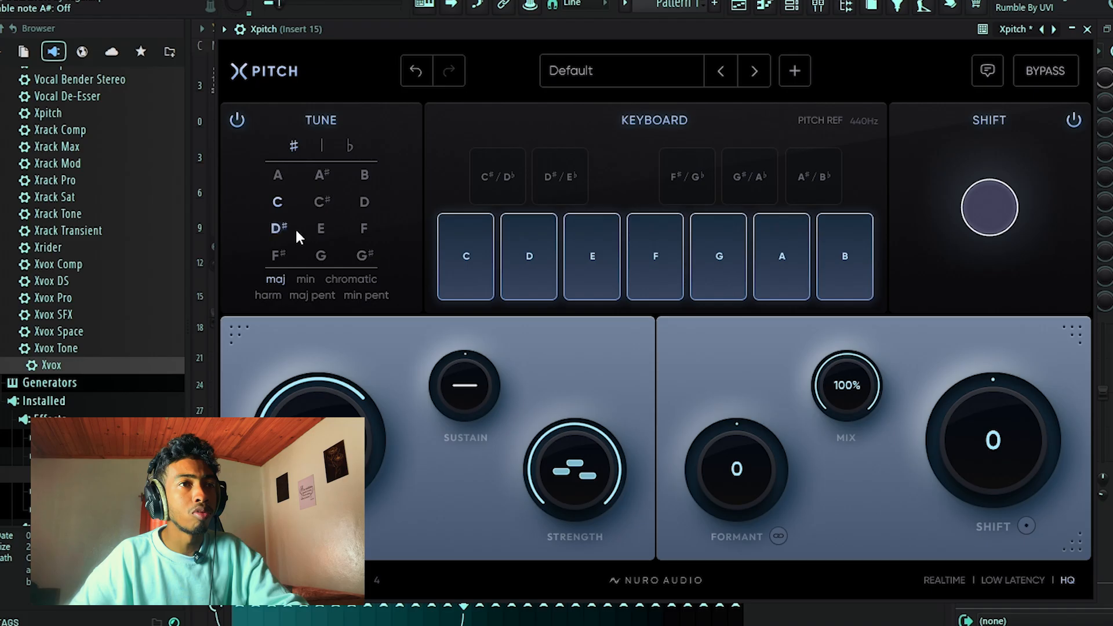
left_click(348, 146)
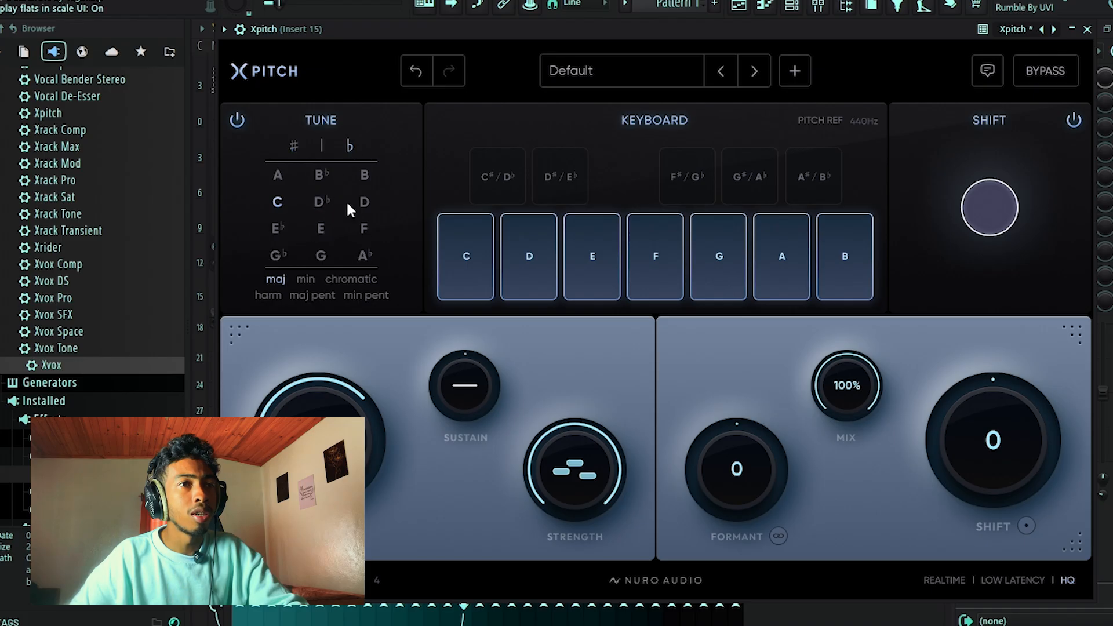
left_click(358, 256)
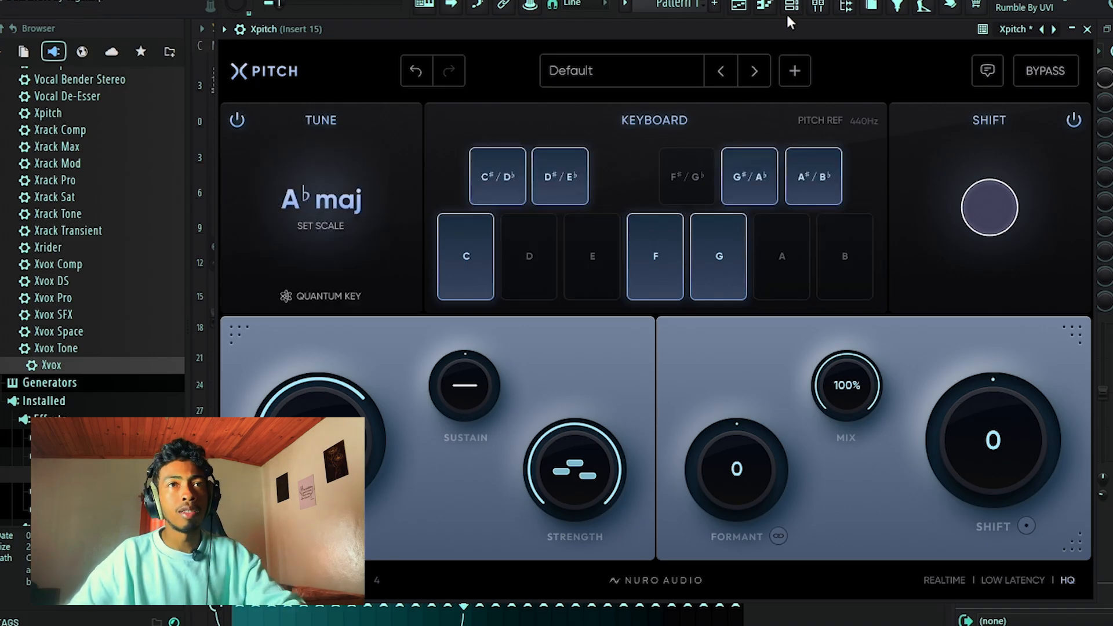
Start playback of the lead vocal from around bar 9 in the playlist and reopen Xpitch on Insert 15.
left_click(741, 6)
scroll(688, 102, "up", 3)
key("space")
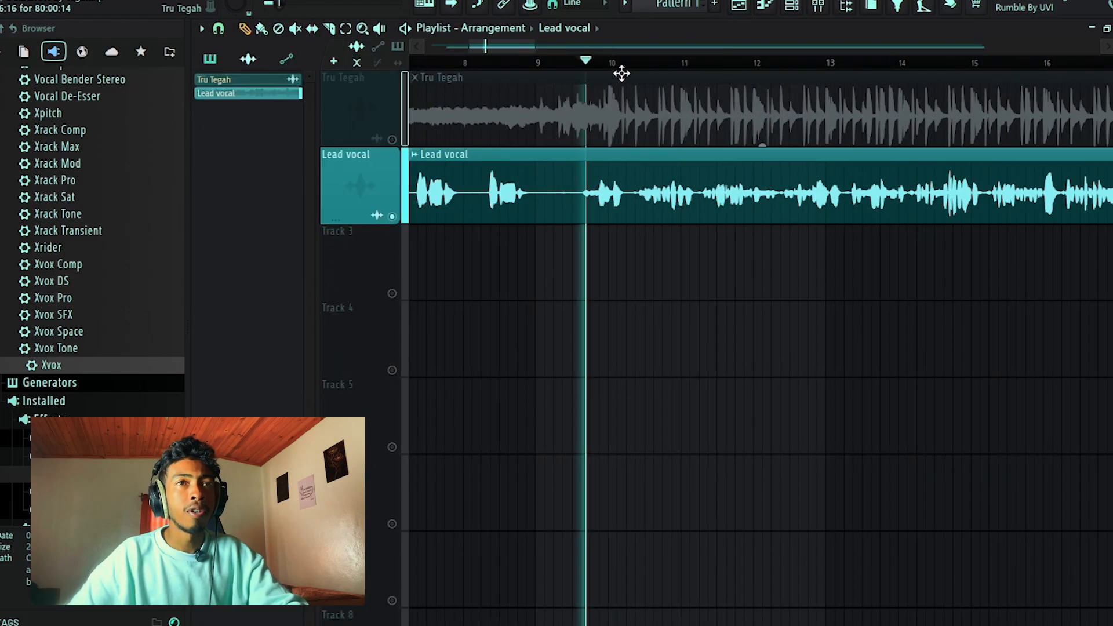
left_click(818, 7)
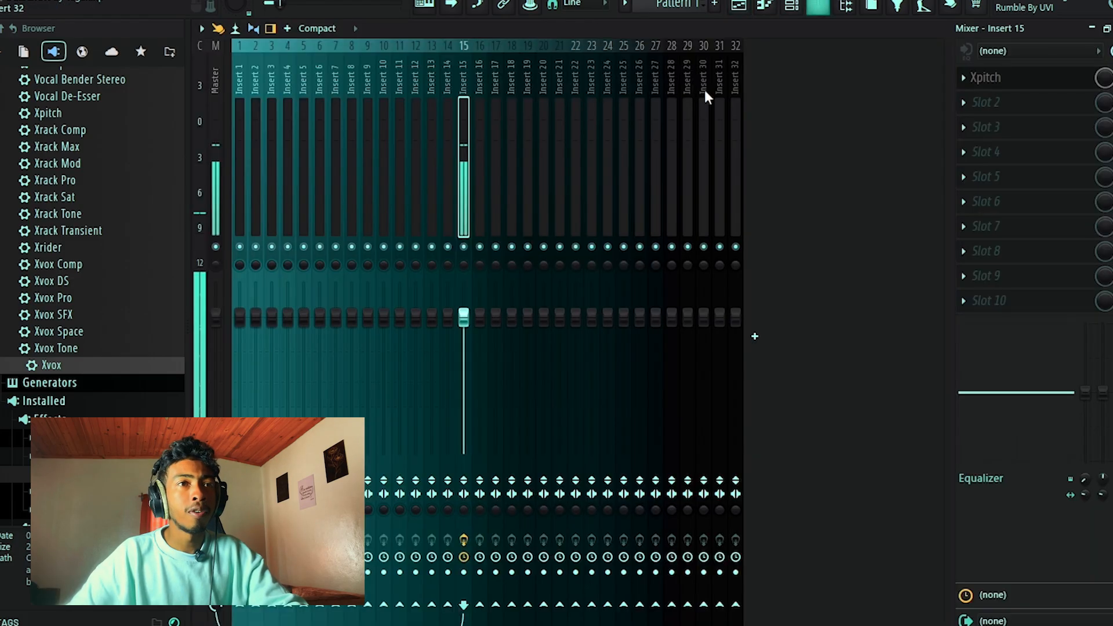
left_click(988, 78)
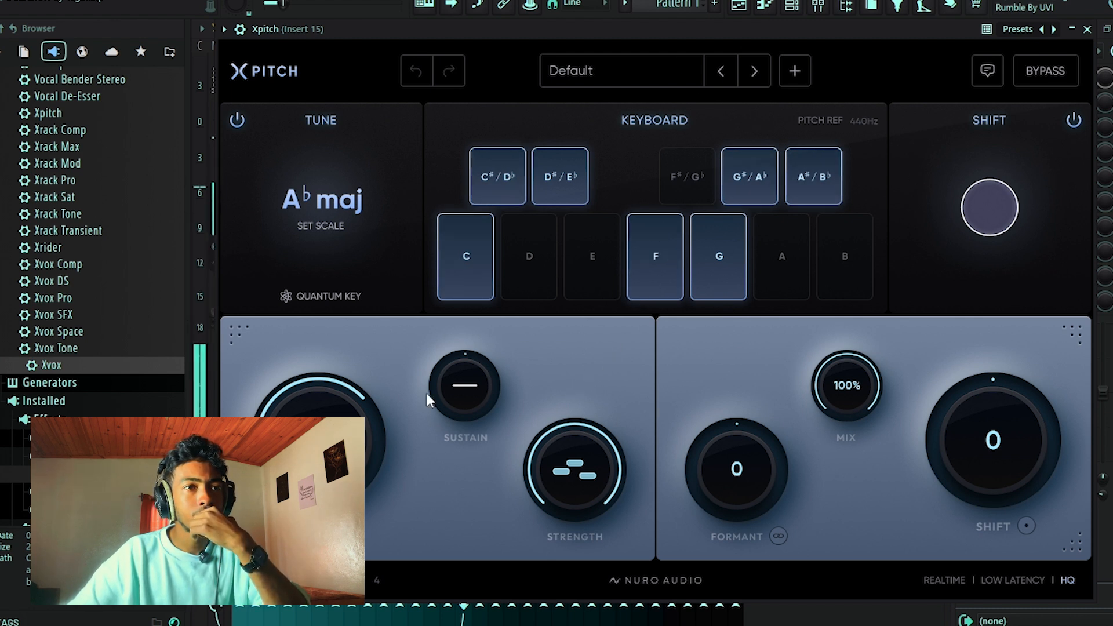
Set Xpitch's Transition to 64.5% and Strength to 92%, and stop playback from the playlist.
mouse_move(320, 441)
left_click_drag(320, 441, 320, 446)
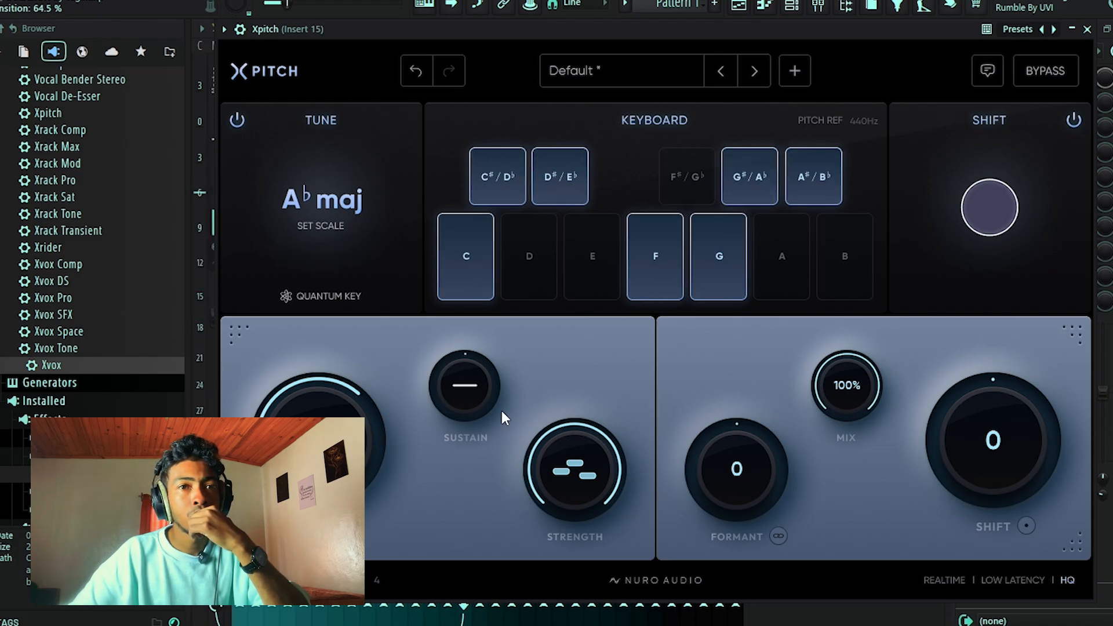
left_click_drag(580, 468, 573, 493)
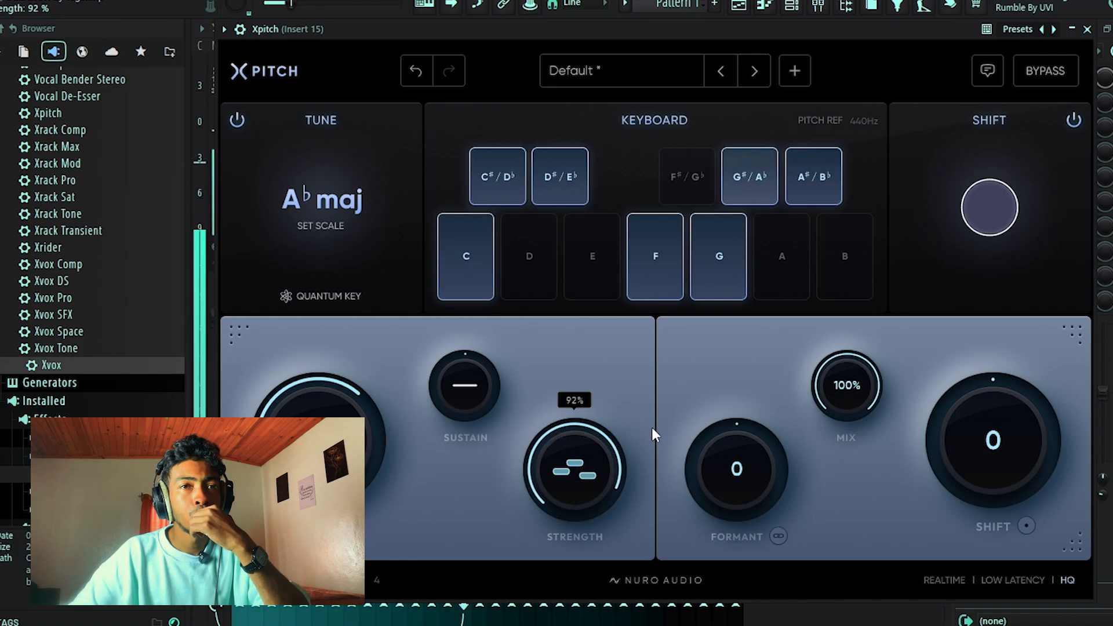
left_click(741, 6)
key("space")
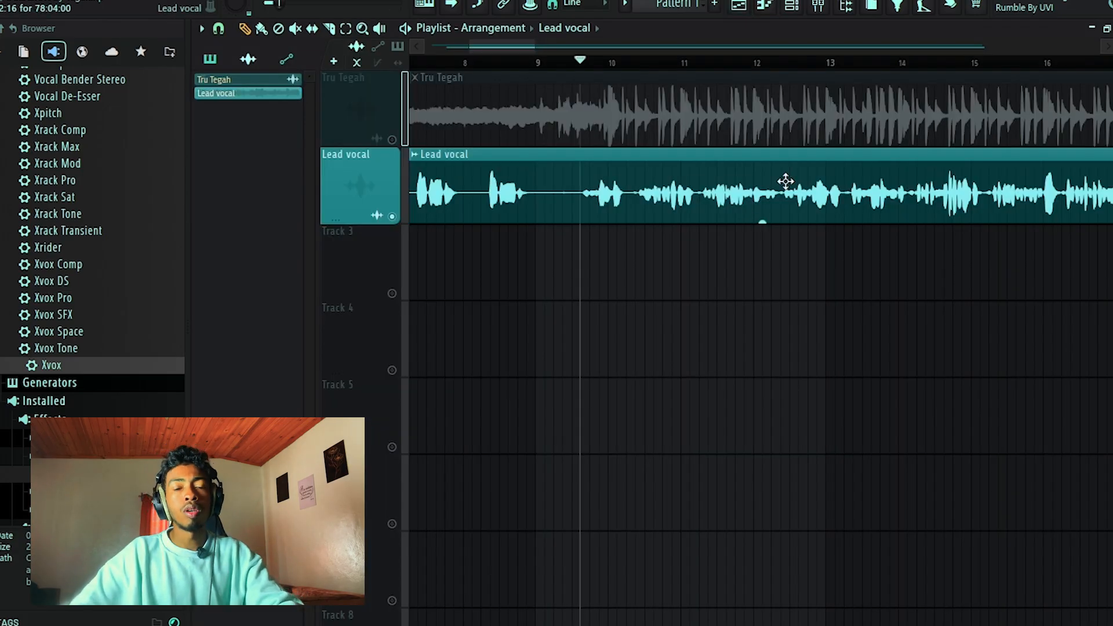
Load Fruity Parametric EQ 2 in slot 2 of Insert 15, after Xpitch, and reposition its window over the mixer.
scroll(785, 181, "down", 2)
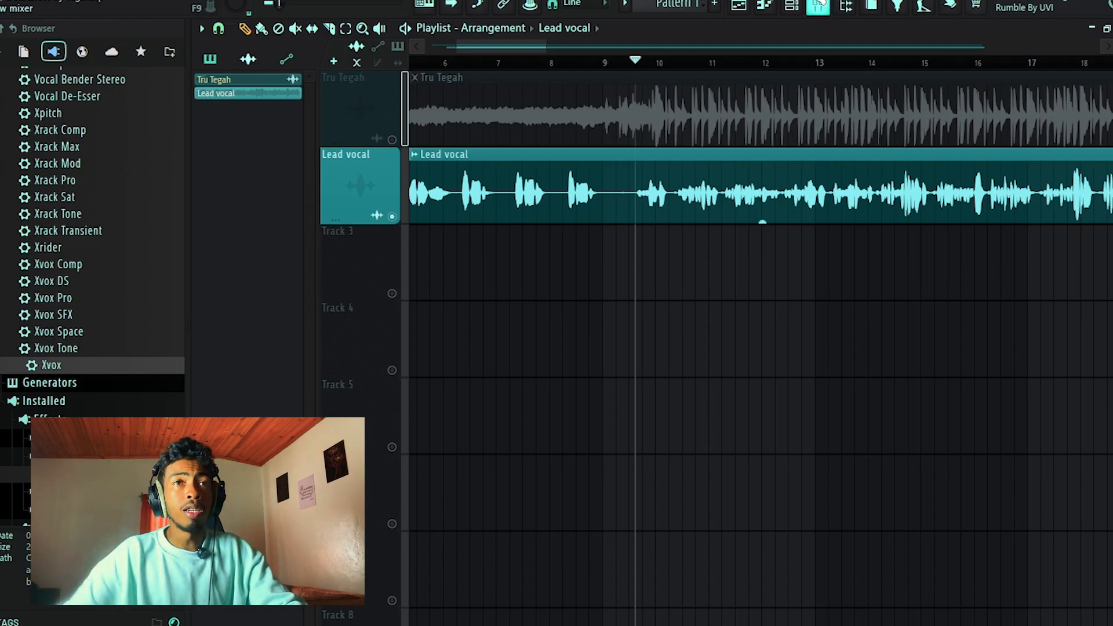
left_click(820, 6)
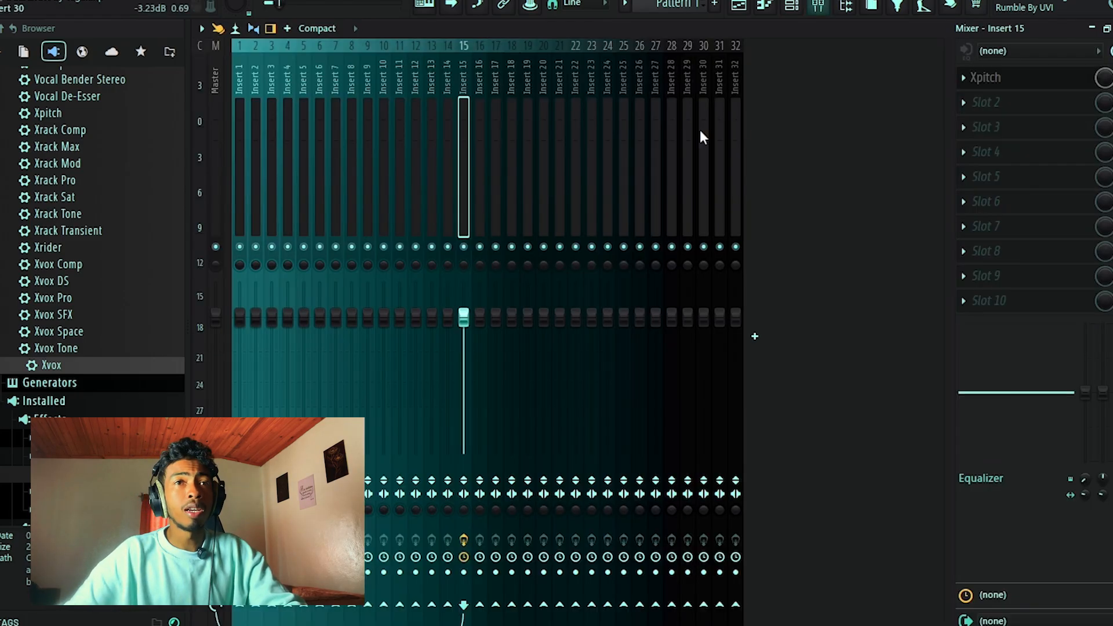
left_click(986, 79)
left_click(1078, 33)
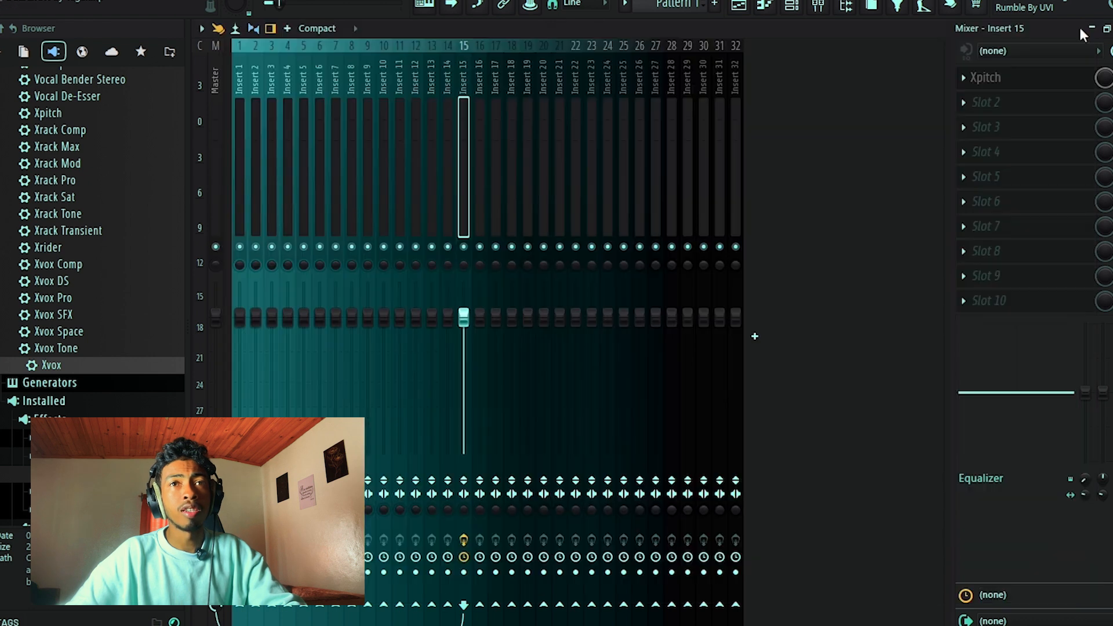
left_click(975, 103)
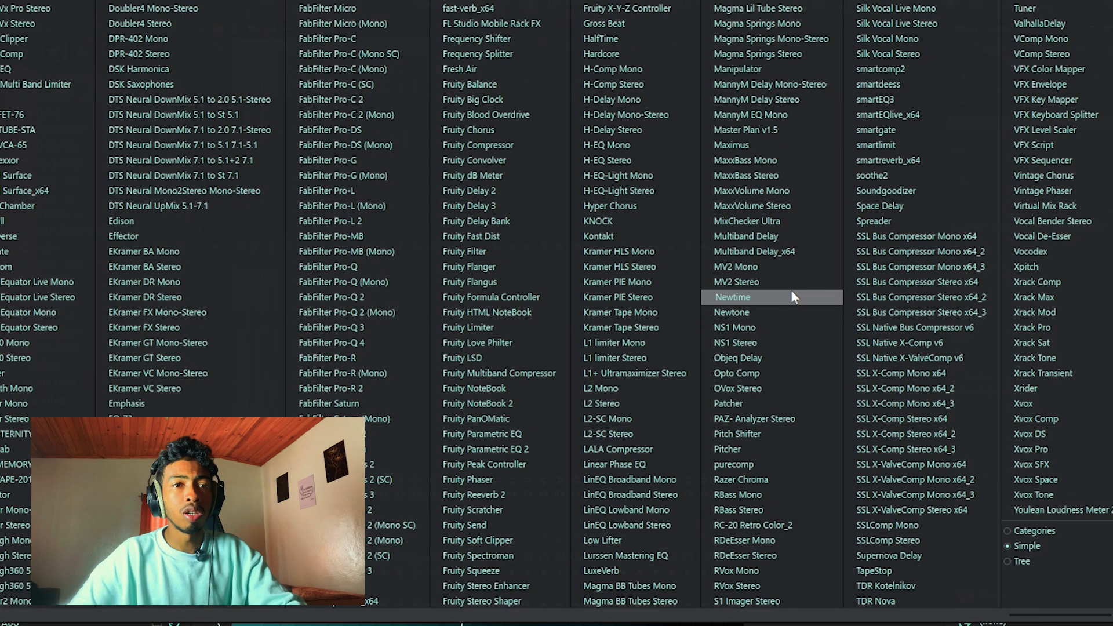
left_click(529, 448)
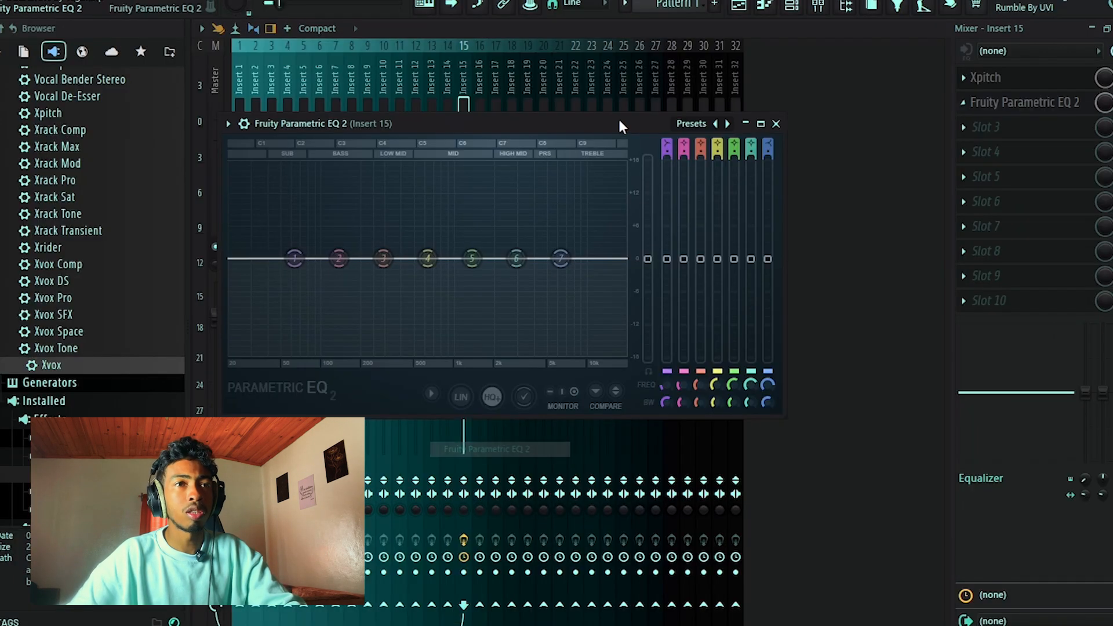
left_click_drag(544, 124, 770, 81)
left_click_drag(687, 89, 568, 68)
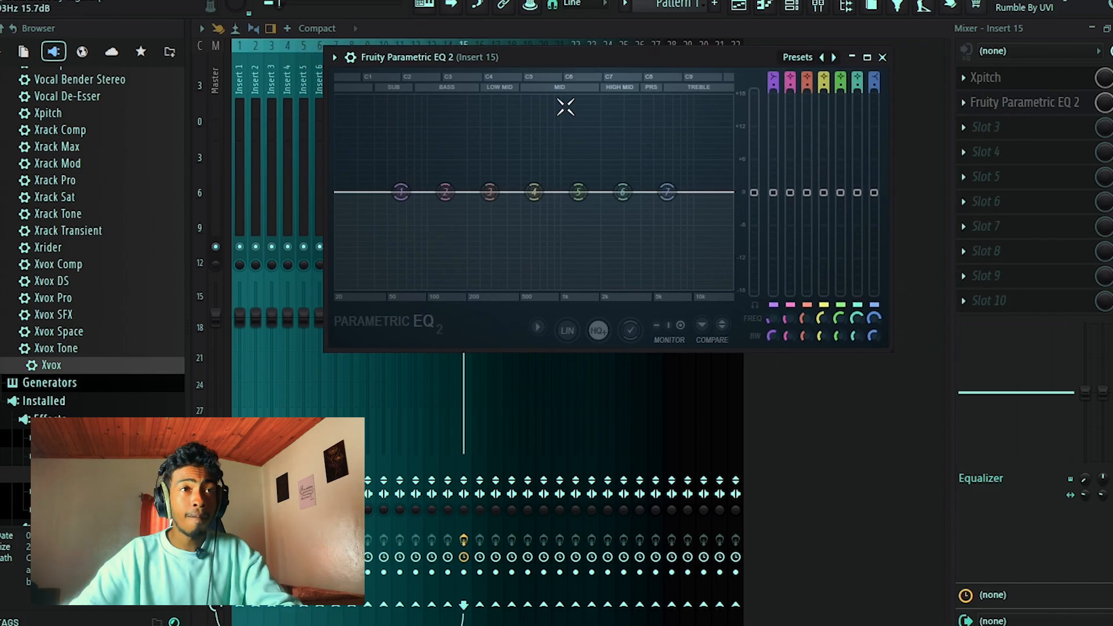
Play the vocal briefly to check its spectrum and change EQ band 1 to a high pass filter.
key("space")
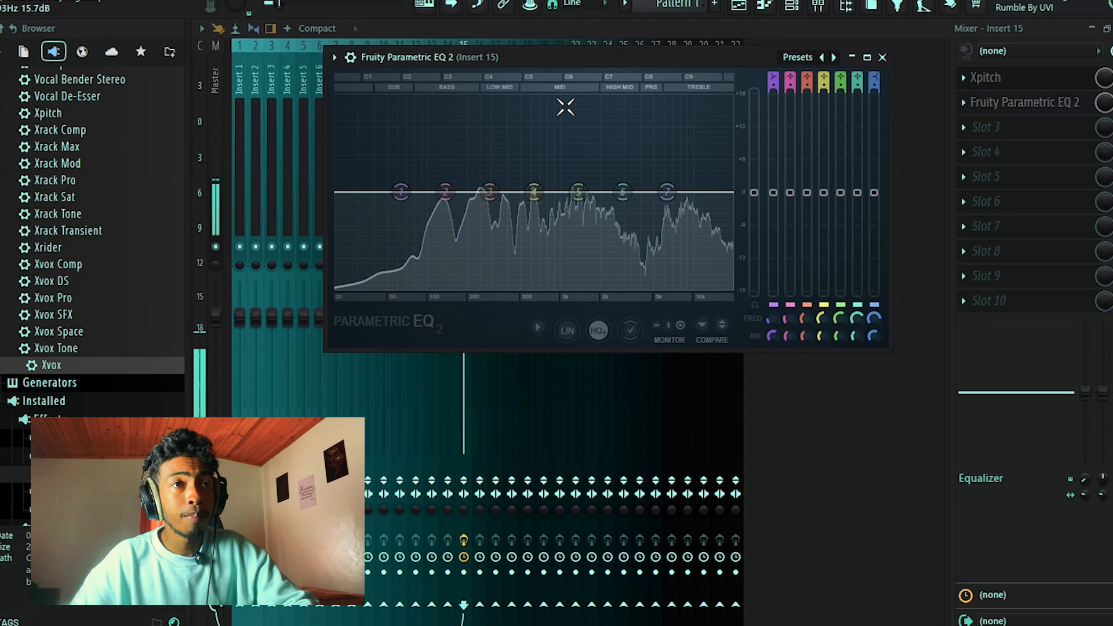
key("space")
right_click(400, 193)
mouse_move(423, 233)
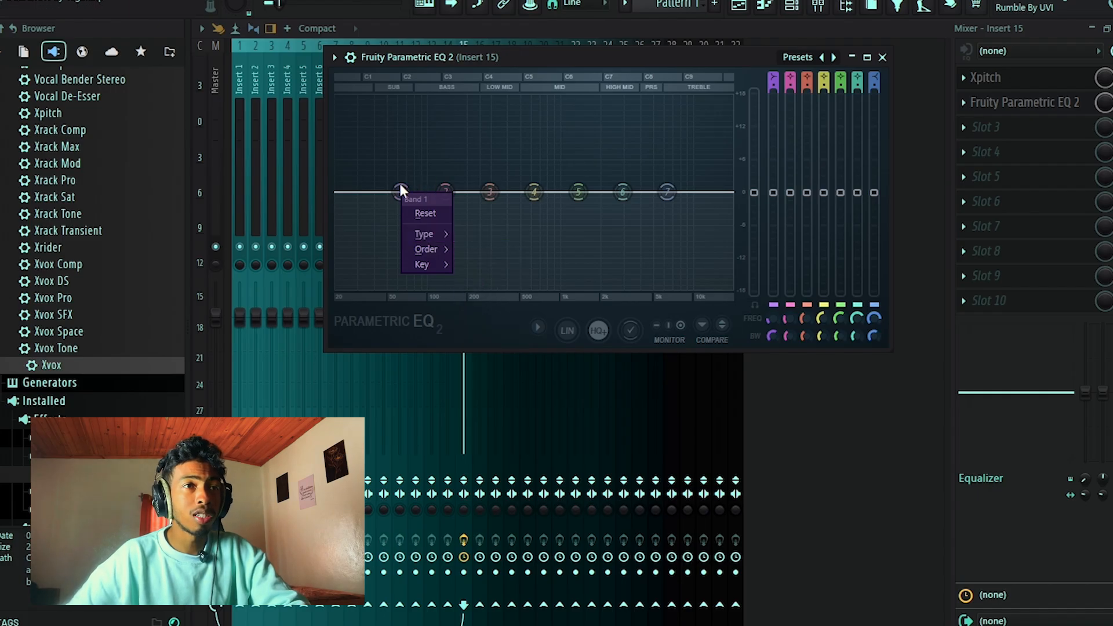
left_click(425, 233)
left_click(479, 283)
Set the order of EQ band 1 to Gentle 8 and its frequency to 80 Hz.
right_click(401, 191)
mouse_move(430, 247)
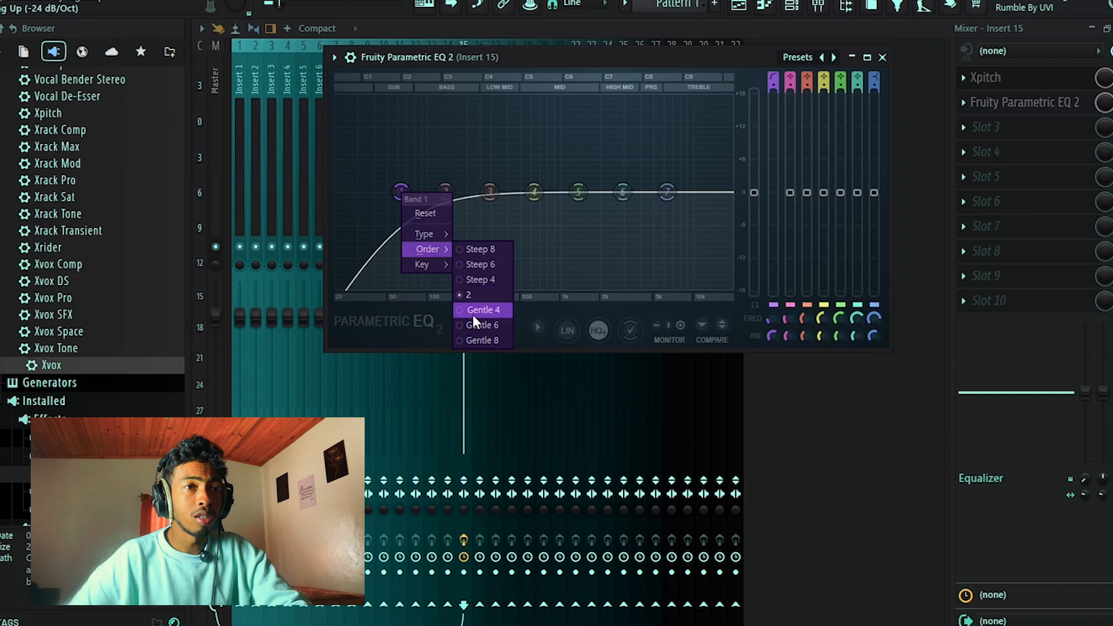
left_click(477, 341)
mouse_move(403, 192)
left_mouse_down()
mouse_move(455, 190)
mouse_move(378, 192)
mouse_move(414, 192)
left_mouse_up()
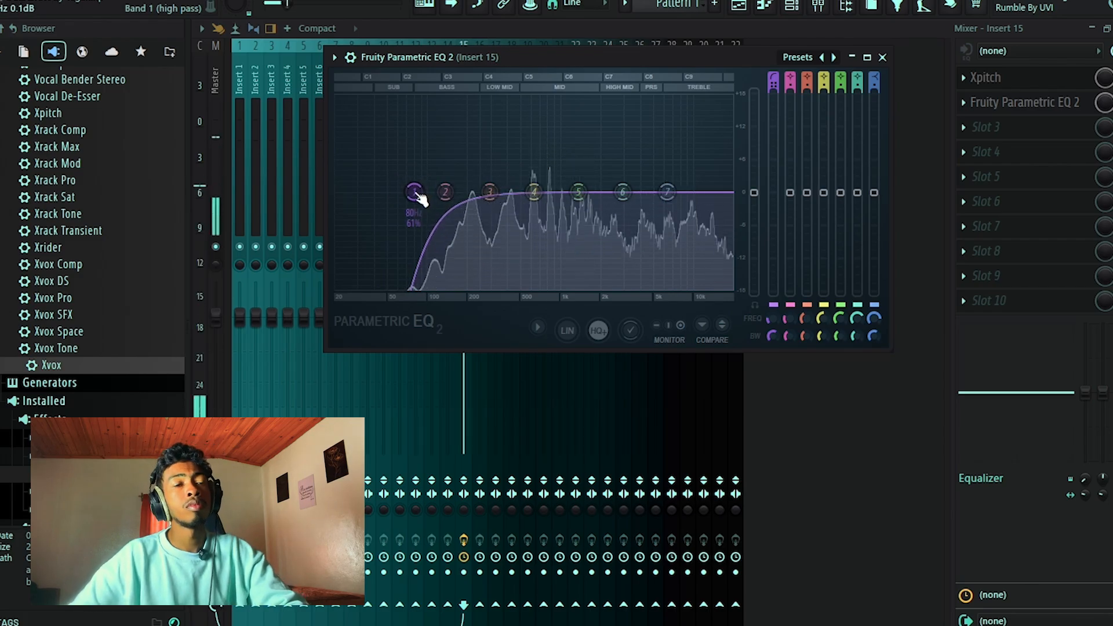
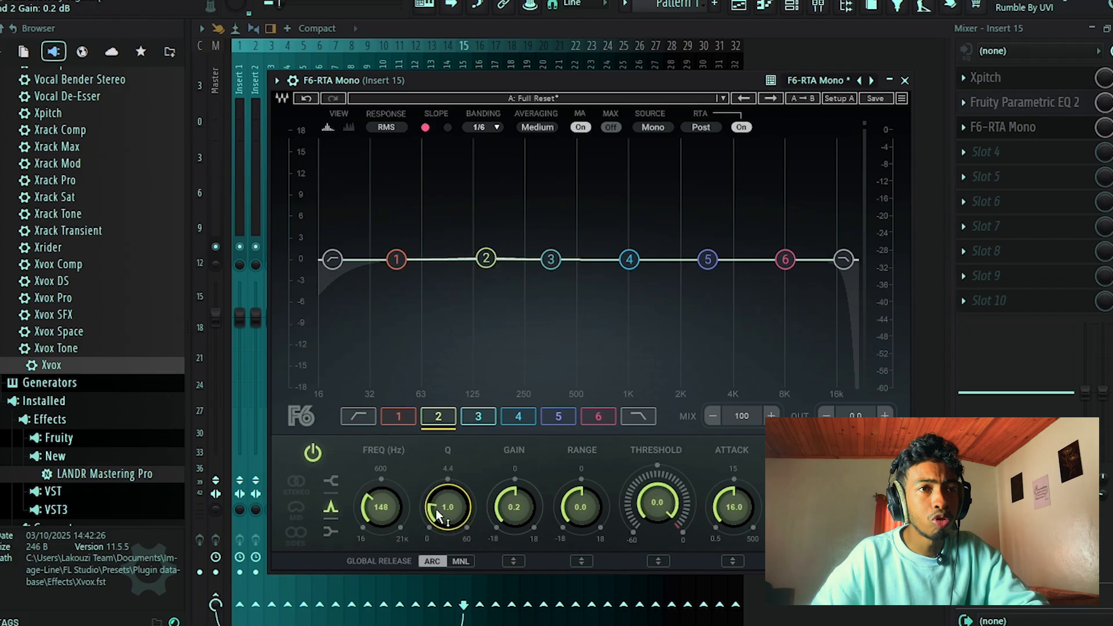
Set F6 band 2's Q to 5.3, solo the band to sweep the low mids, and move it to 200 Hz.
left_click_drag(486, 255, 486, 234)
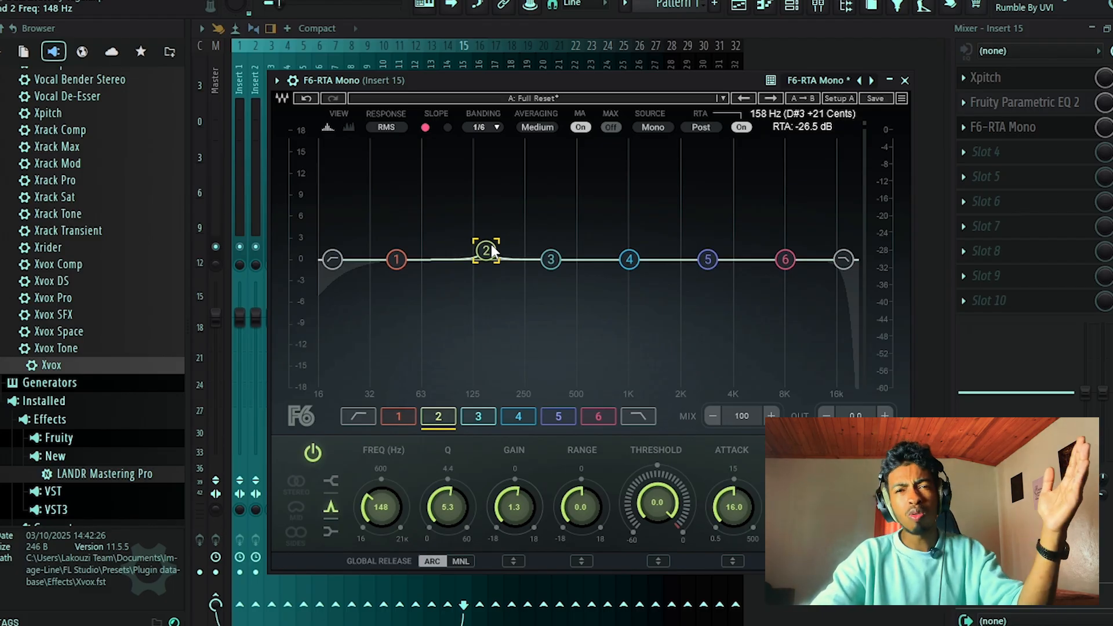
left_click_drag(492, 245, 493, 250)
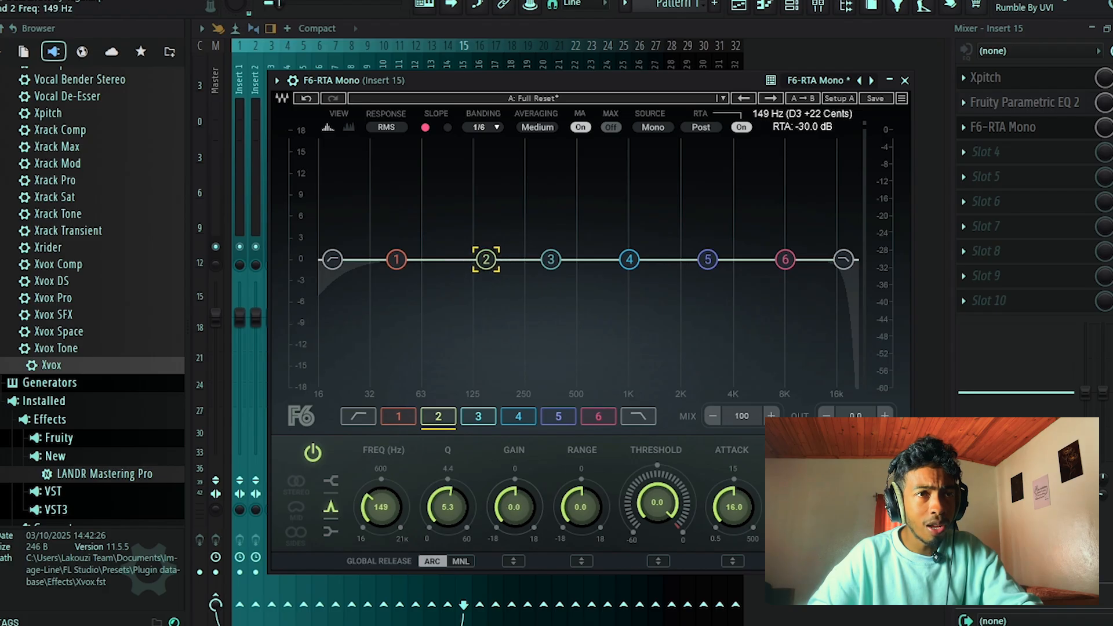
left_click(491, 256, "alt")
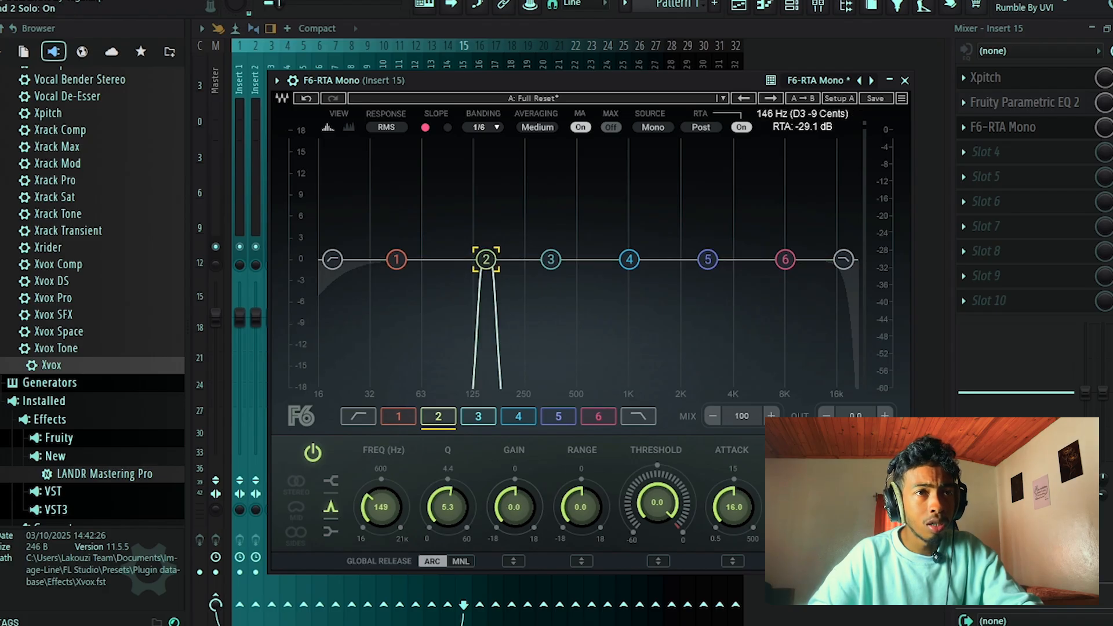
left_click_drag(486, 259, 509, 258)
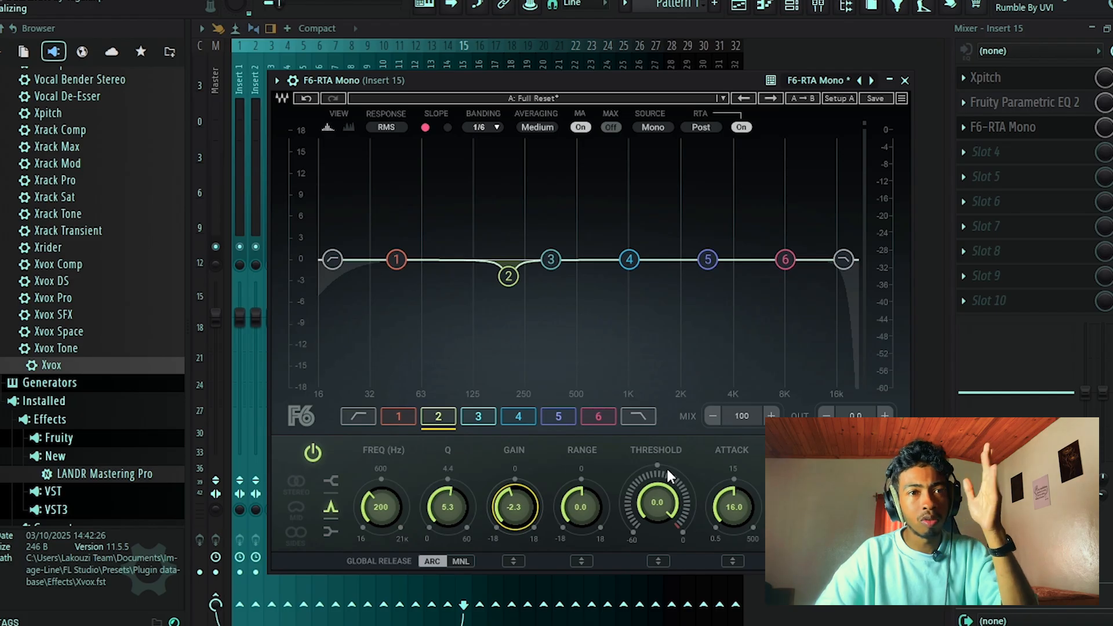
While playing the vocal, set F6 band 2's threshold to -35.2 dB, range to -3.1 and gain to -1.4 dB.
left_click_drag(653, 497, 653, 539)
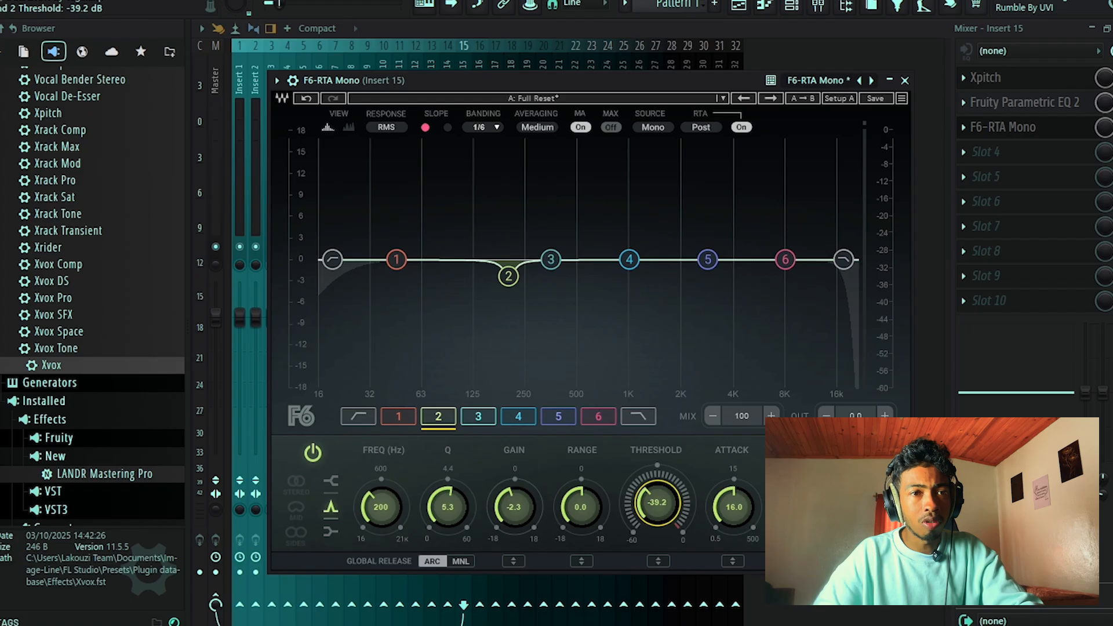
key("space")
left_click_drag(656, 504, 657, 497)
left_click_drag(580, 507, 630, 510)
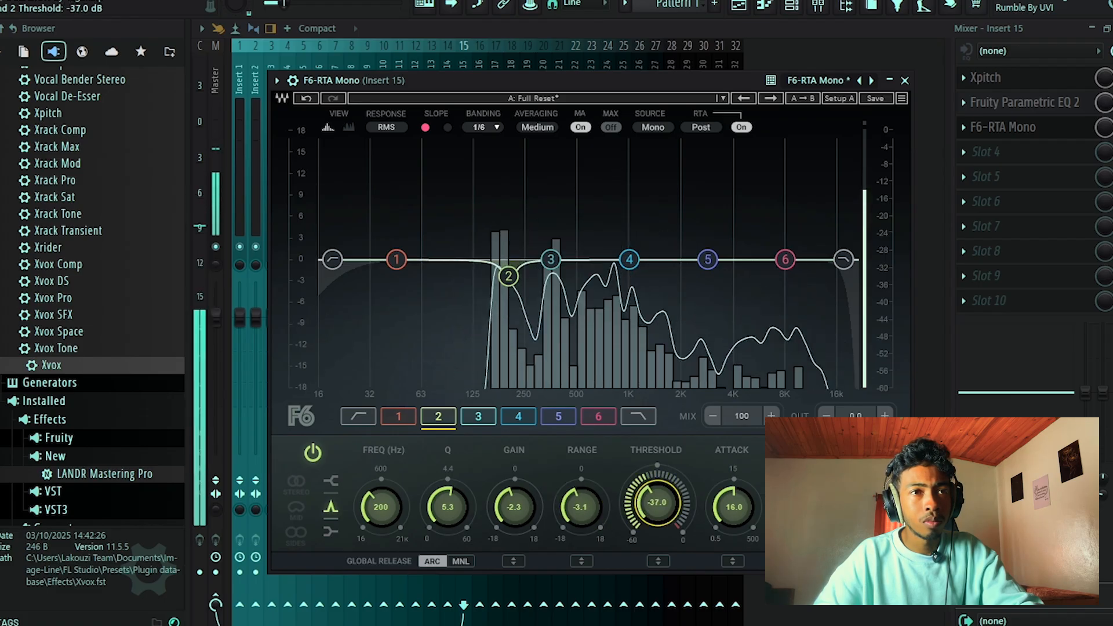
left_click_drag(514, 509, 507, 502)
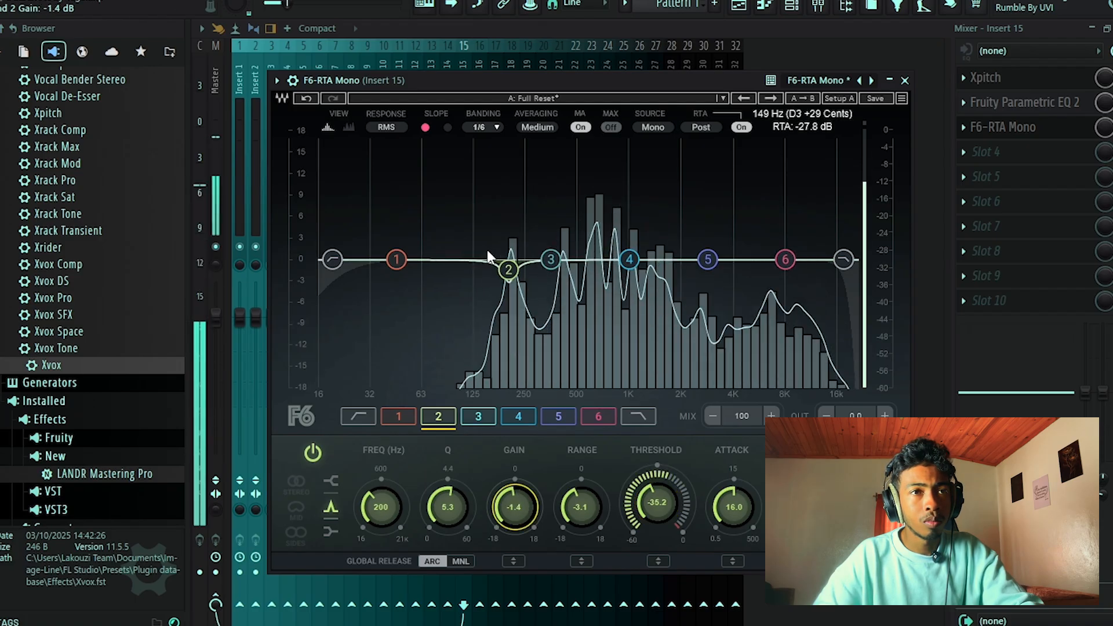
Solo F6 band 4, sweep it through the vocal's mids, and place it at 1555 Hz.
mouse_move(629, 259)
left_mouse_down()
mouse_move(621, 250)
mouse_move(543, 255)
mouse_move(665, 258)
mouse_move(633, 256)
mouse_move(649, 257)
left_mouse_up()
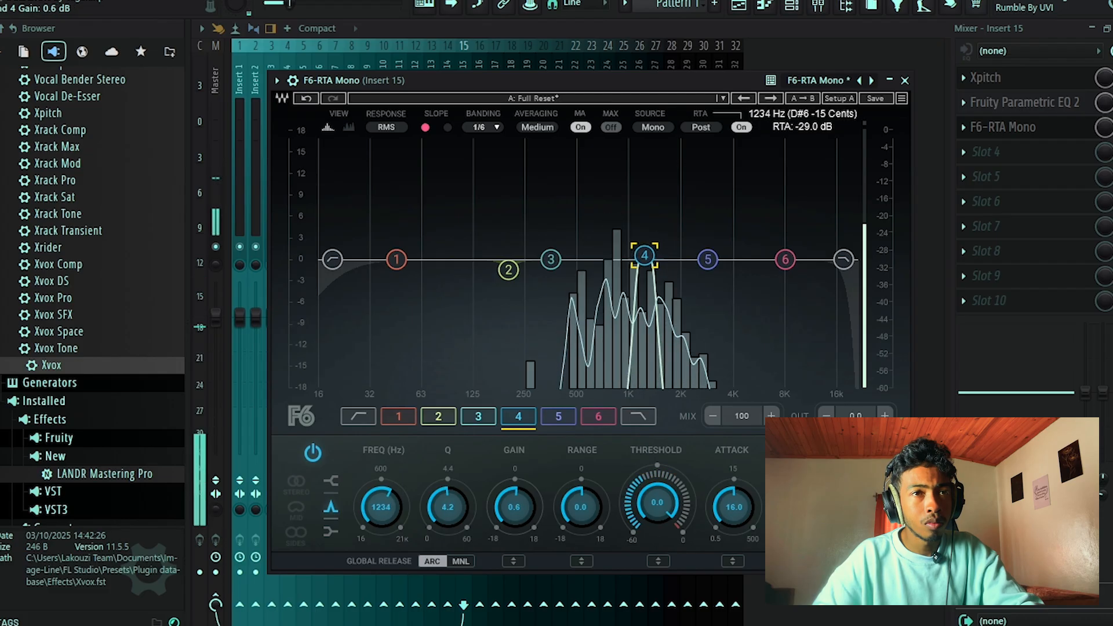
left_click_drag(607, 254, 581, 253)
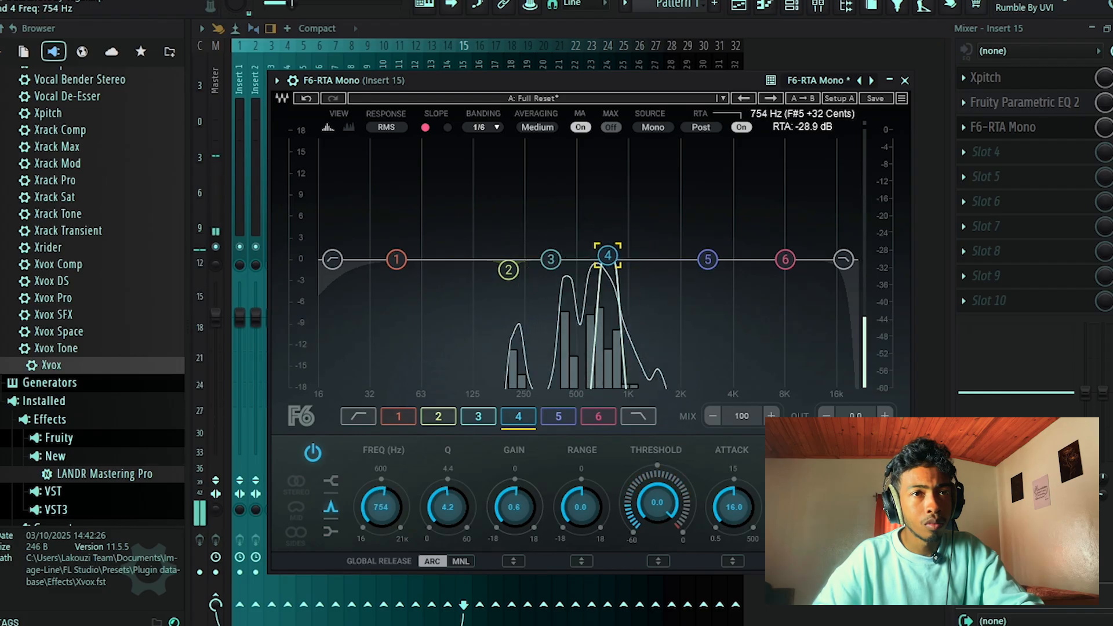
left_click_drag(618, 256, 649, 255)
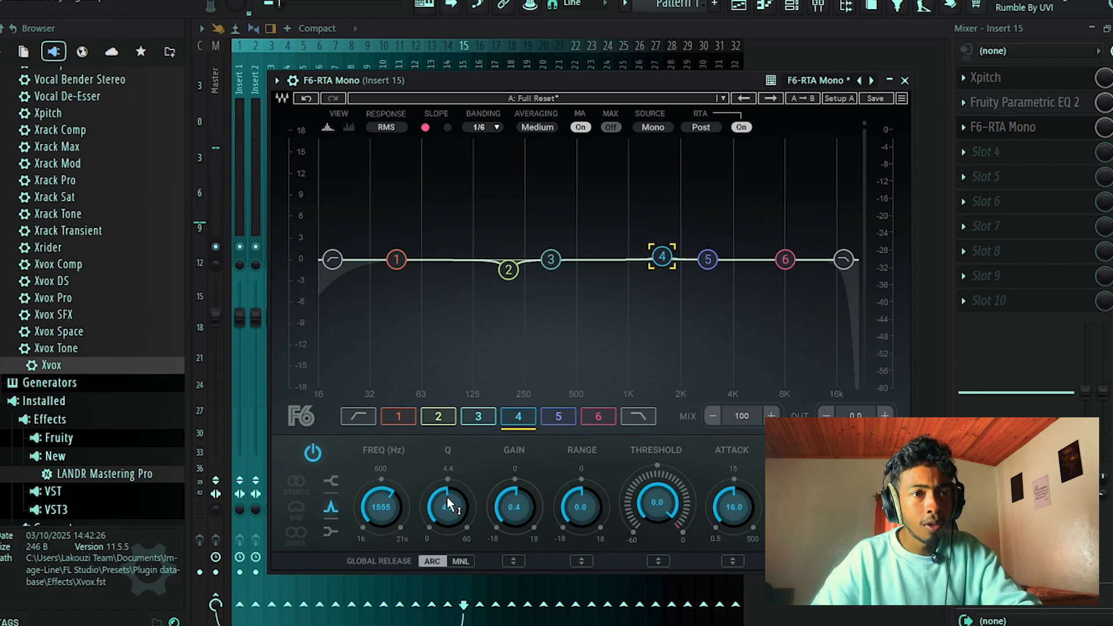
Set F6 band 4's Q to 5.0, gain to -2.0 dB, threshold to -27.5 dB and range to -5.7, and stop playback.
left_click_drag(510, 505, 509, 516)
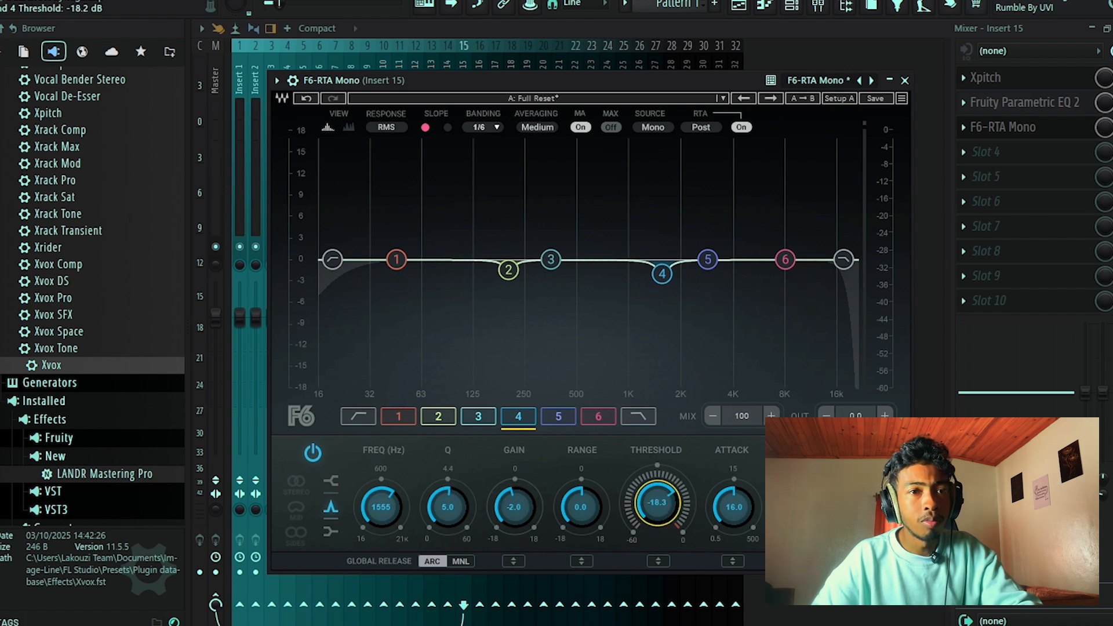
left_click_drag(577, 506, 578, 515)
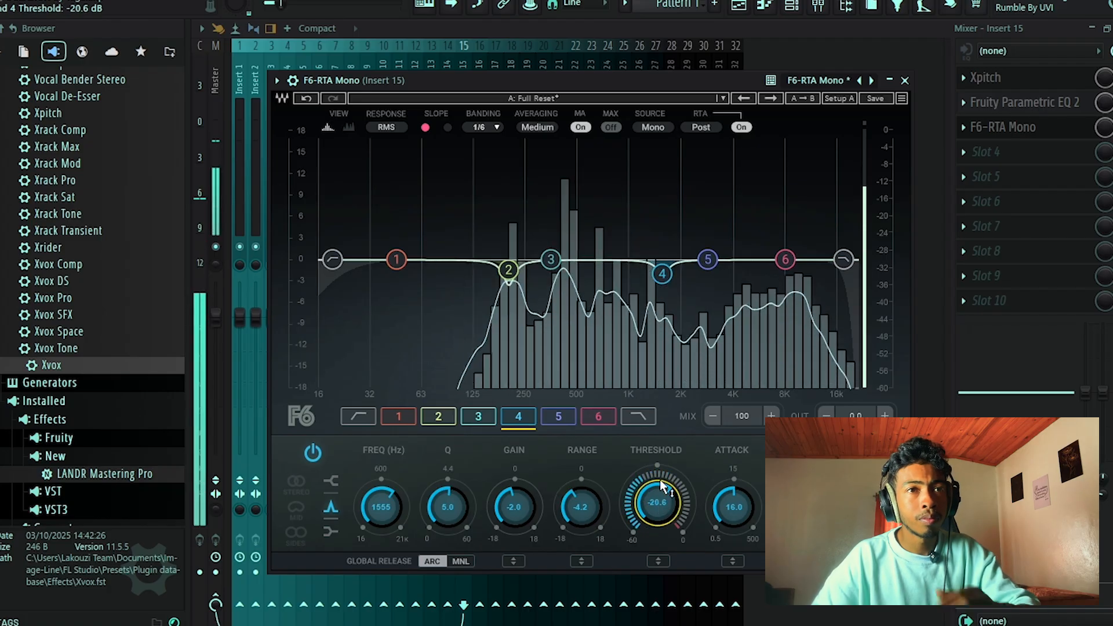
left_click_drag(658, 479, 660, 520)
left_click_drag(590, 491, 590, 502)
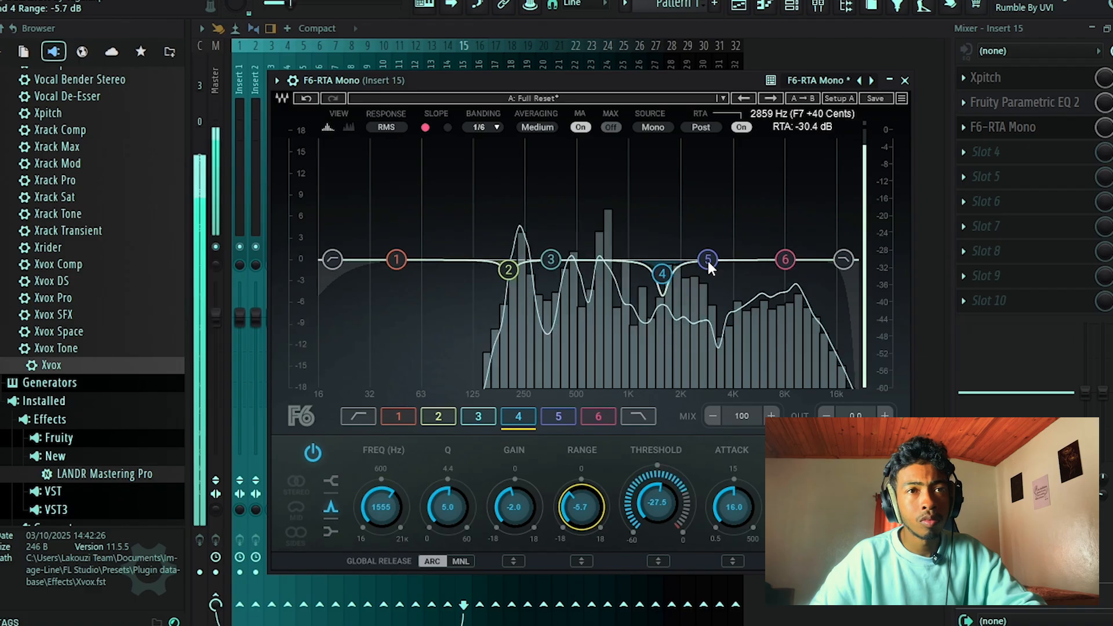
key("space")
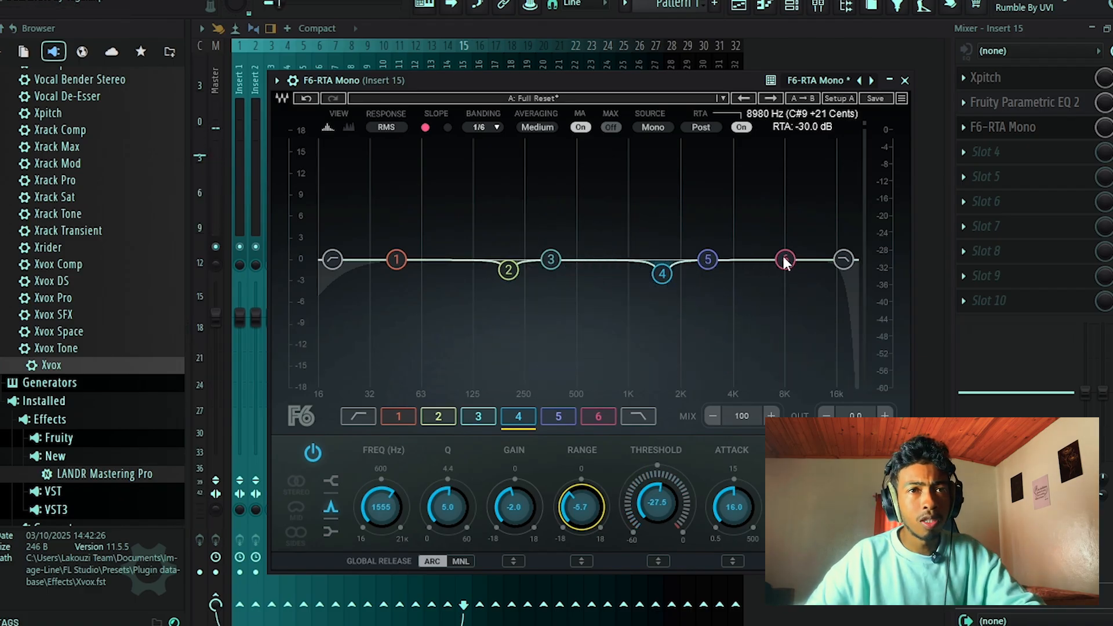
Narrow F6 band 6, solo it to sweep the vocal's highs, and place it at 11040 Hz.
left_click_drag(785, 259, 778, 259)
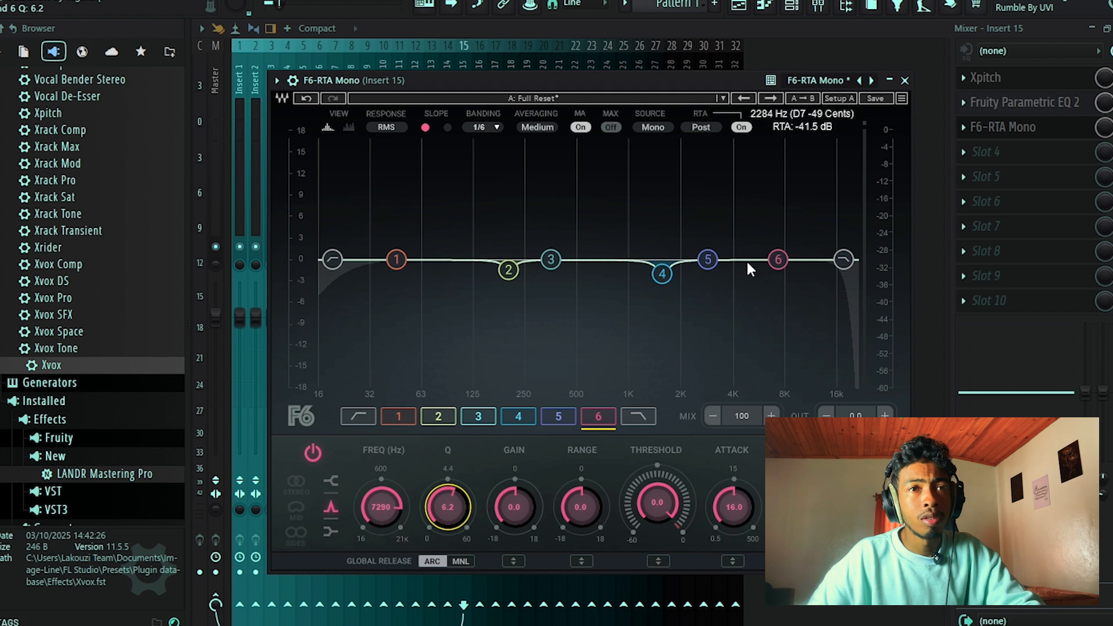
left_click_drag(779, 259, 809, 255)
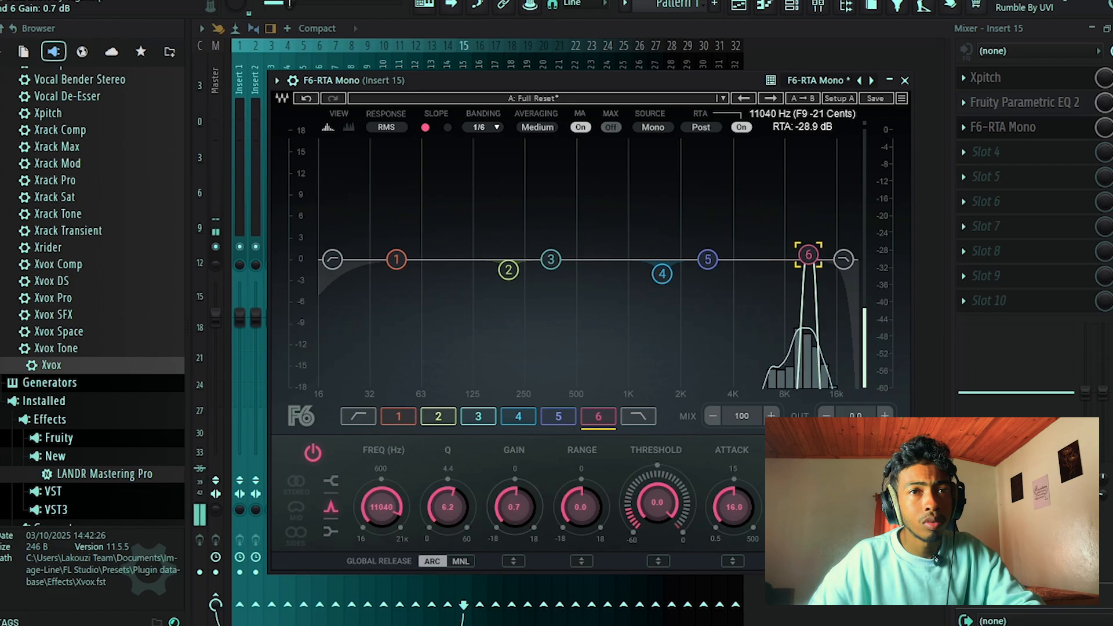
left_click_drag(809, 255, 809, 255)
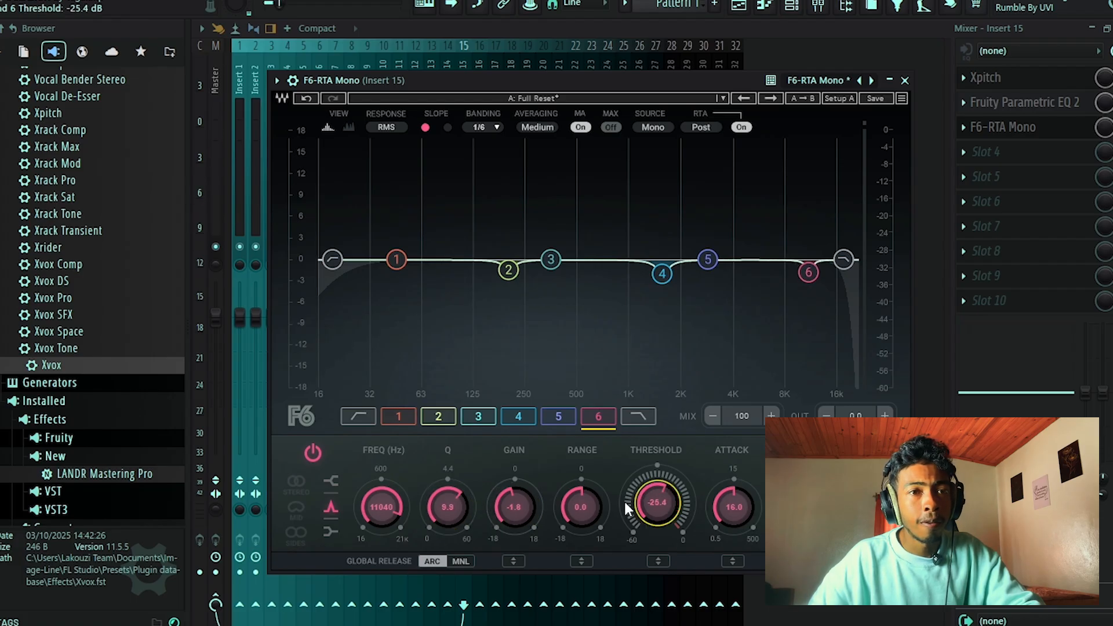
Set F6 band 6's threshold to -38.2 dB and range to -6.7, and close the F6 window.
left_click_drag(582, 507, 582, 524)
left_click_drag(649, 494, 649, 521)
left_click_drag(581, 508, 582, 508)
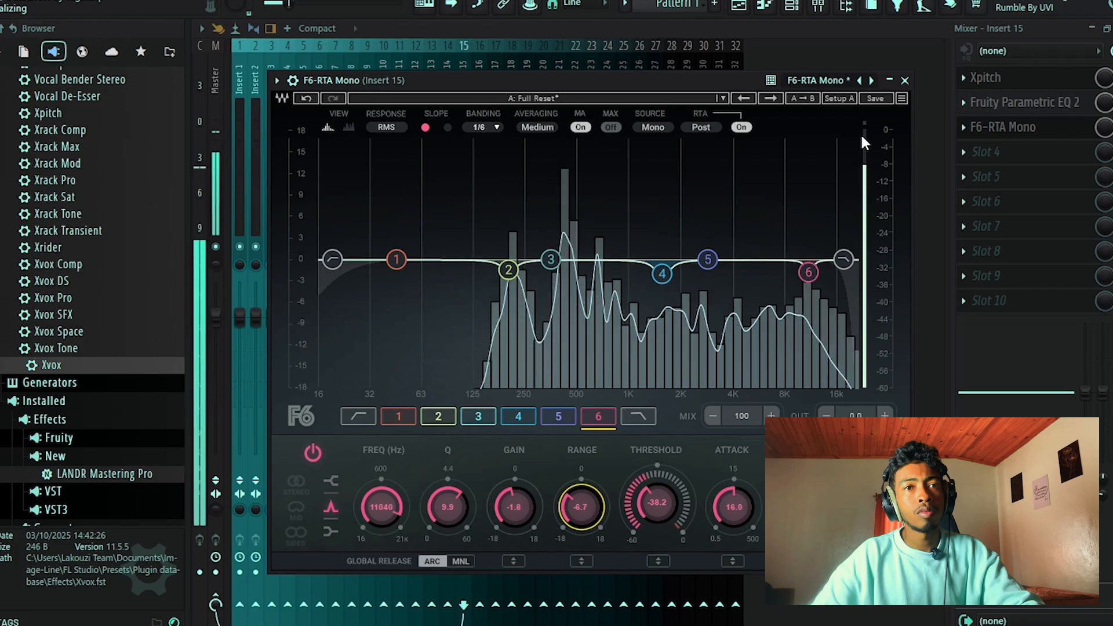
left_click(905, 81)
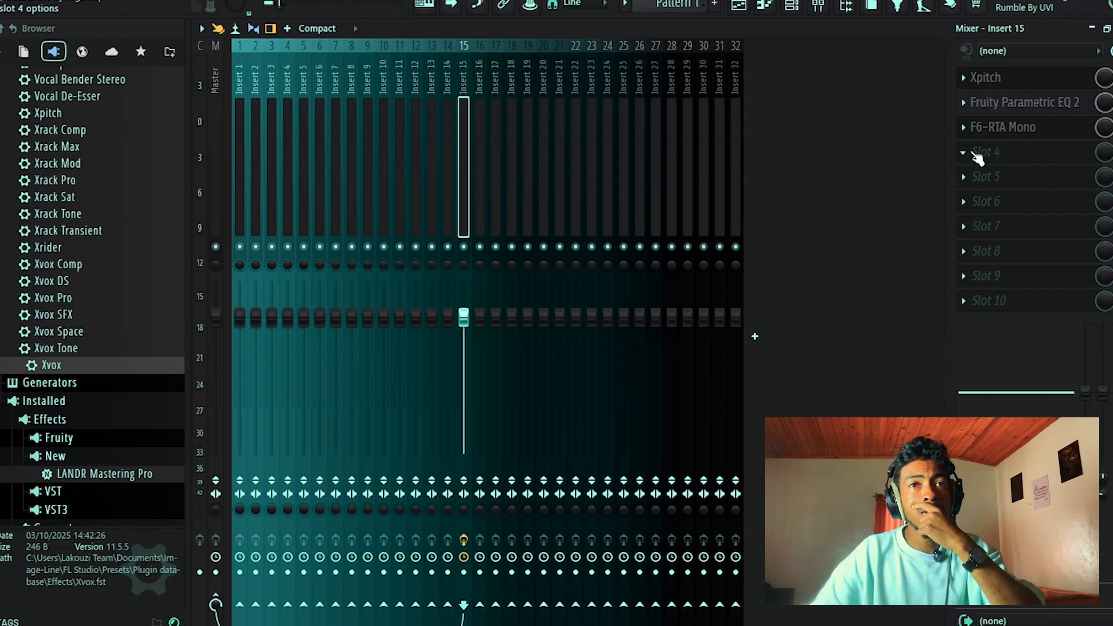
Load Fruity Limiter in slot 4 of Insert 15, after F6-RTA Mono.
left_click(977, 154)
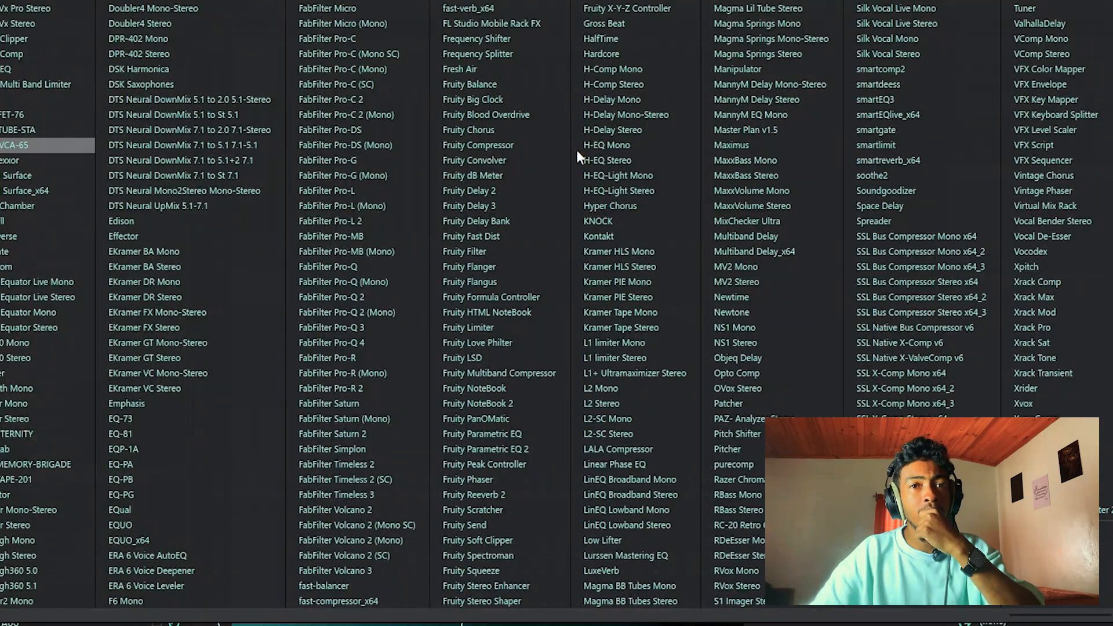
scroll(576, 150, "up", 5)
scroll(576, 149, "down", 5)
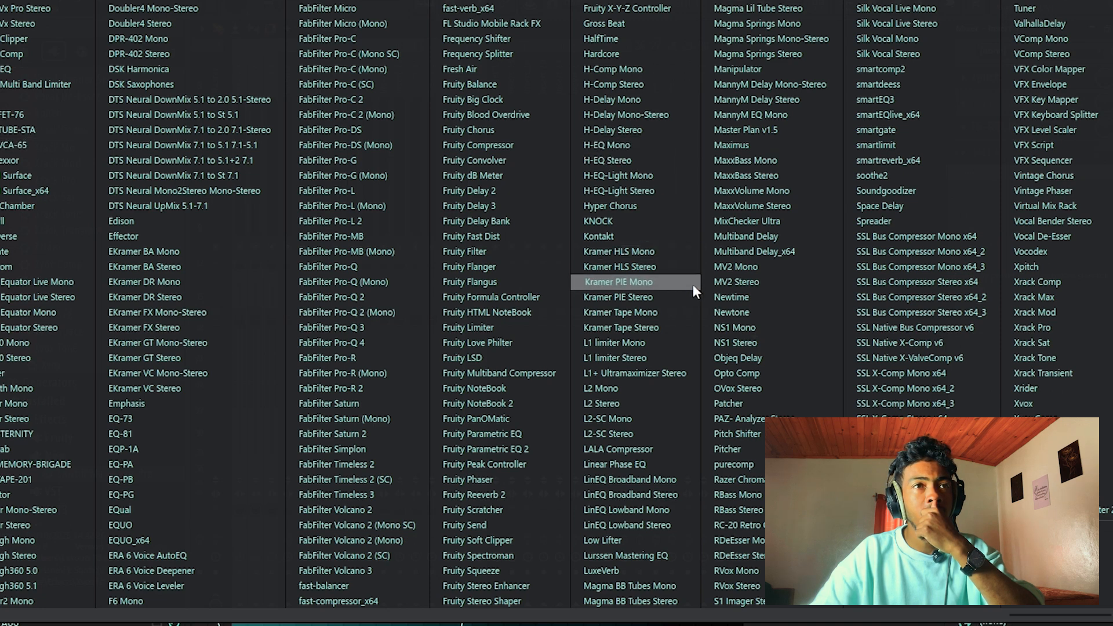
scroll(692, 284, "left", 10)
scroll(692, 284, "right", 8)
scroll(693, 290, "left", 3)
scroll(597, 250, "right", 3)
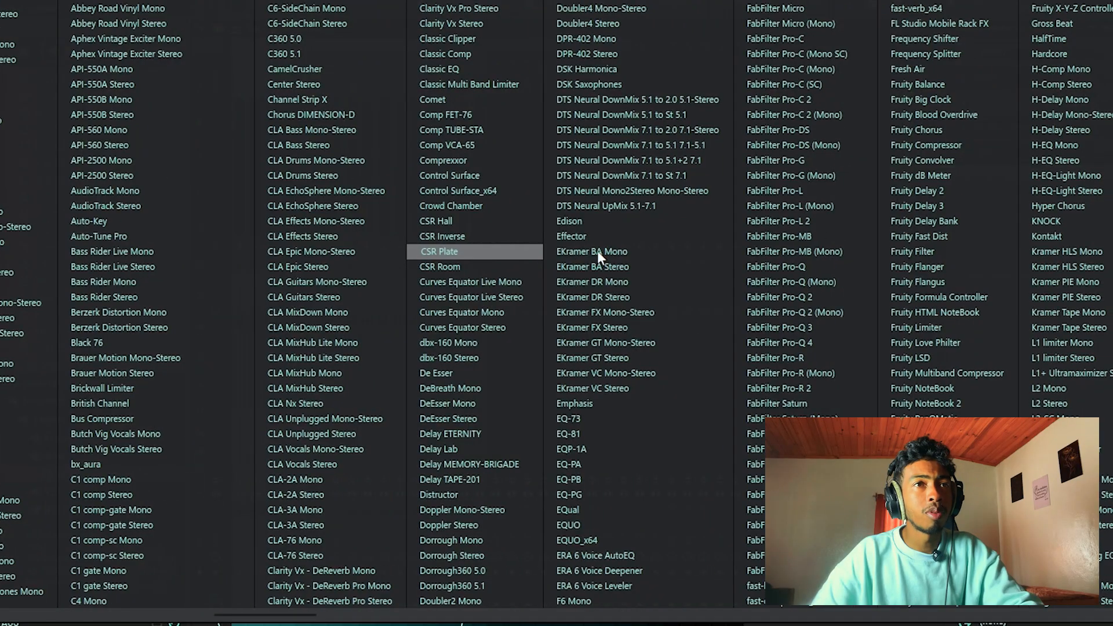
scroll(616, 127, "right", 1)
scroll(615, 127, "right", 3)
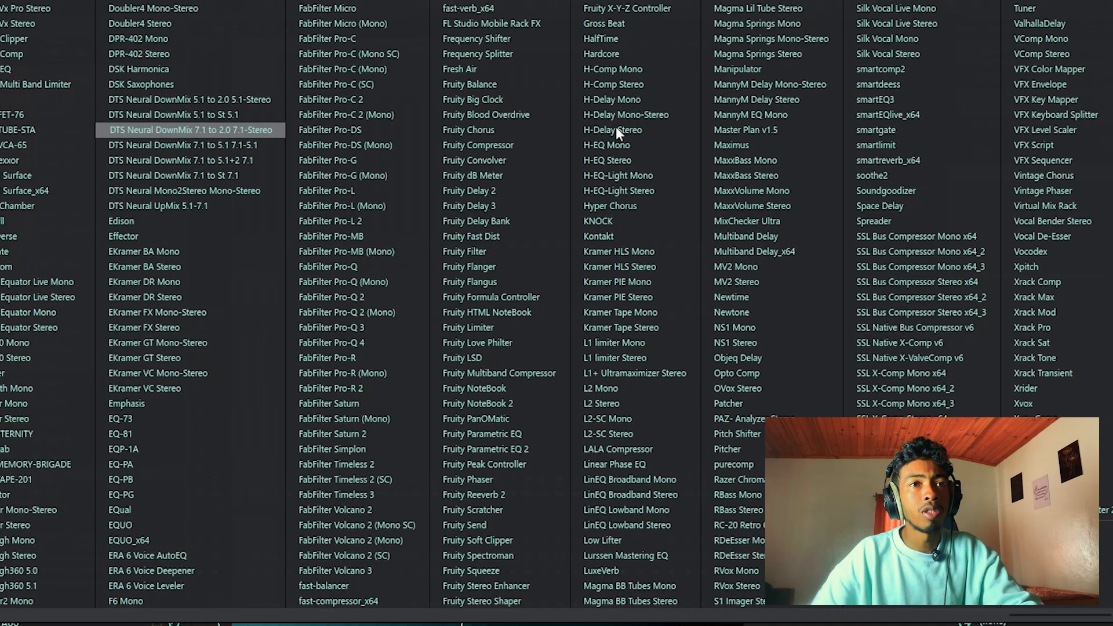
left_click(488, 327)
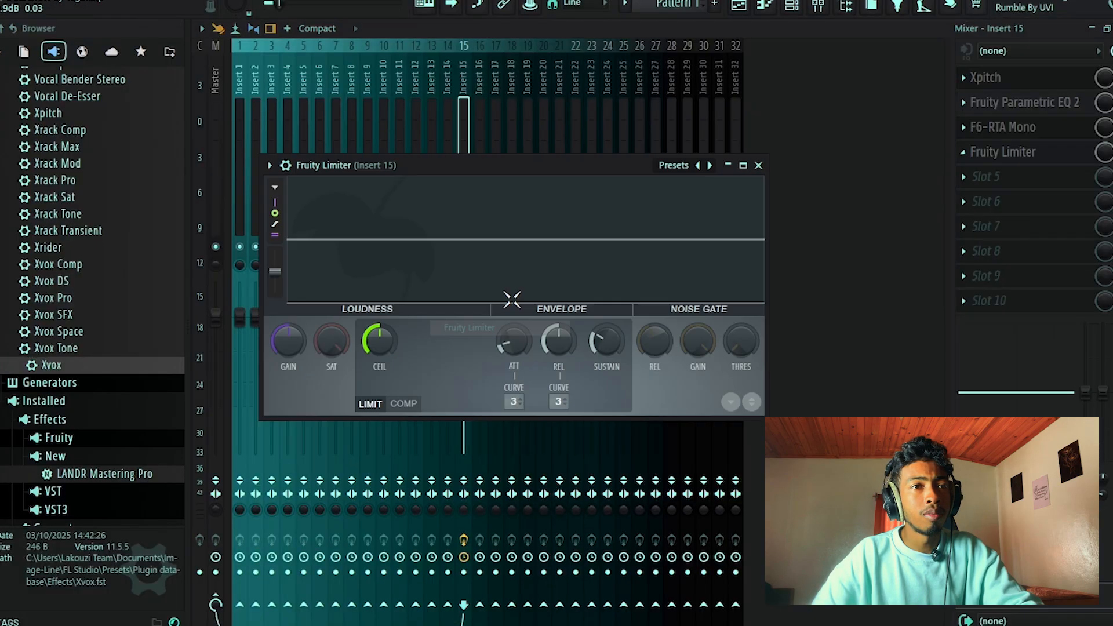
Switch Fruity Limiter to compressor mode, lower the threshold, raise the ratio to 2.5:1, and reposition its window over the mixer.
left_click(403, 404)
left_click_drag(472, 168, 556, 151)
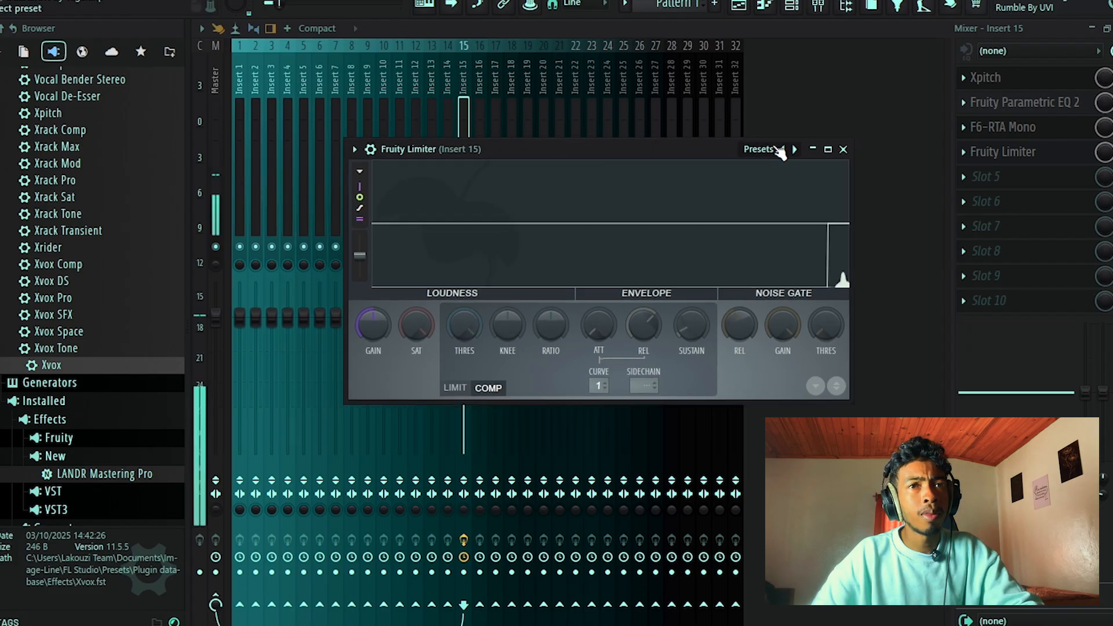
left_click_drag(466, 318, 466, 342)
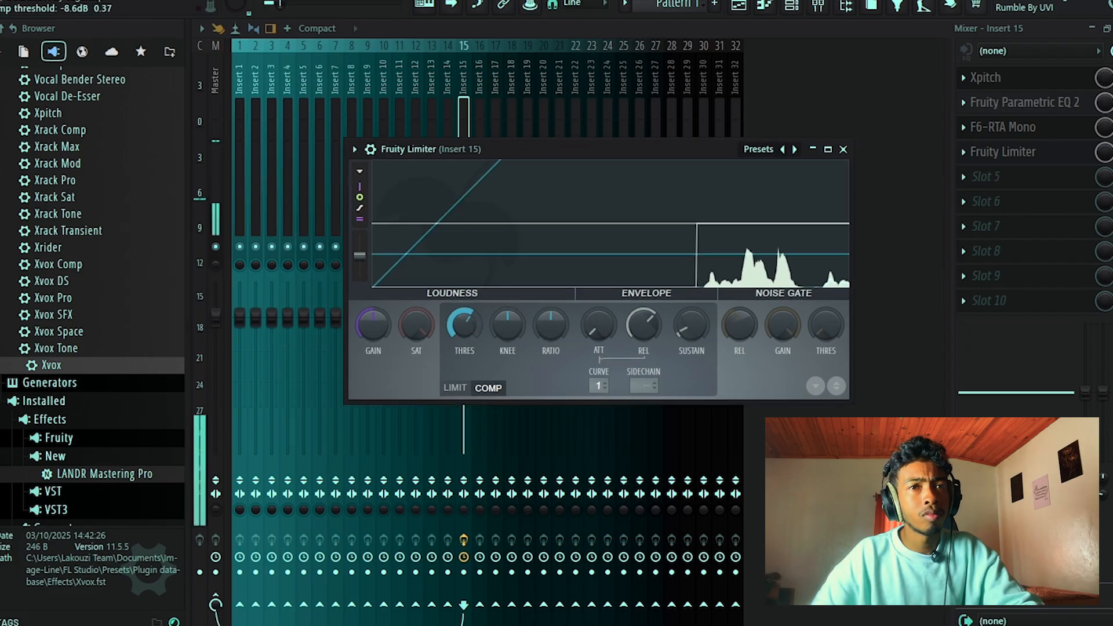
left_click_drag(562, 325, 559, 308)
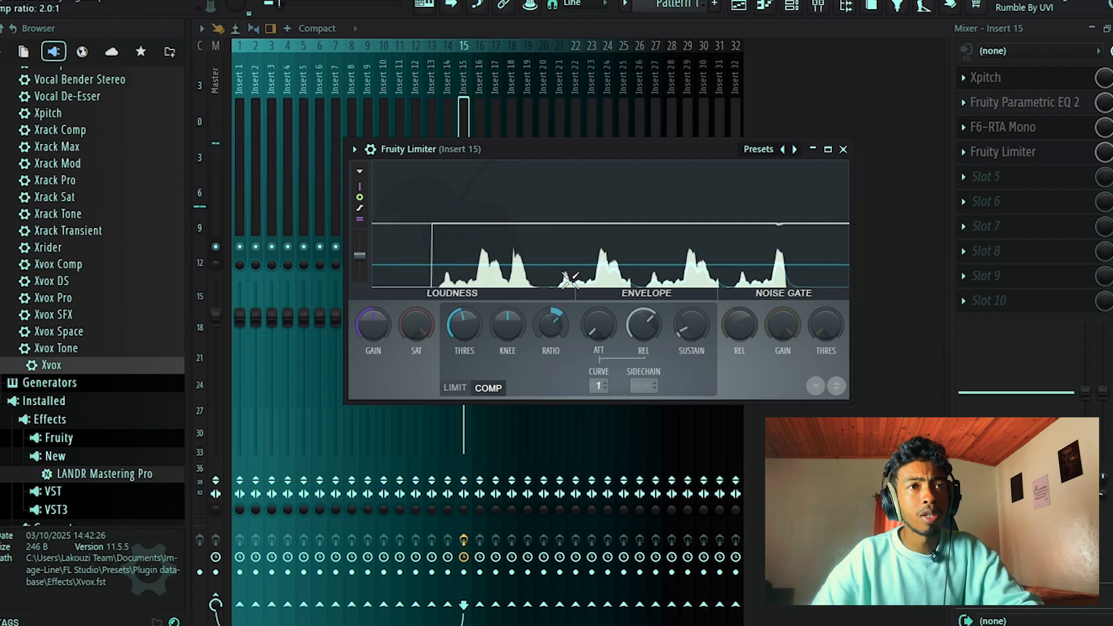
left_click_drag(563, 148, 550, 123)
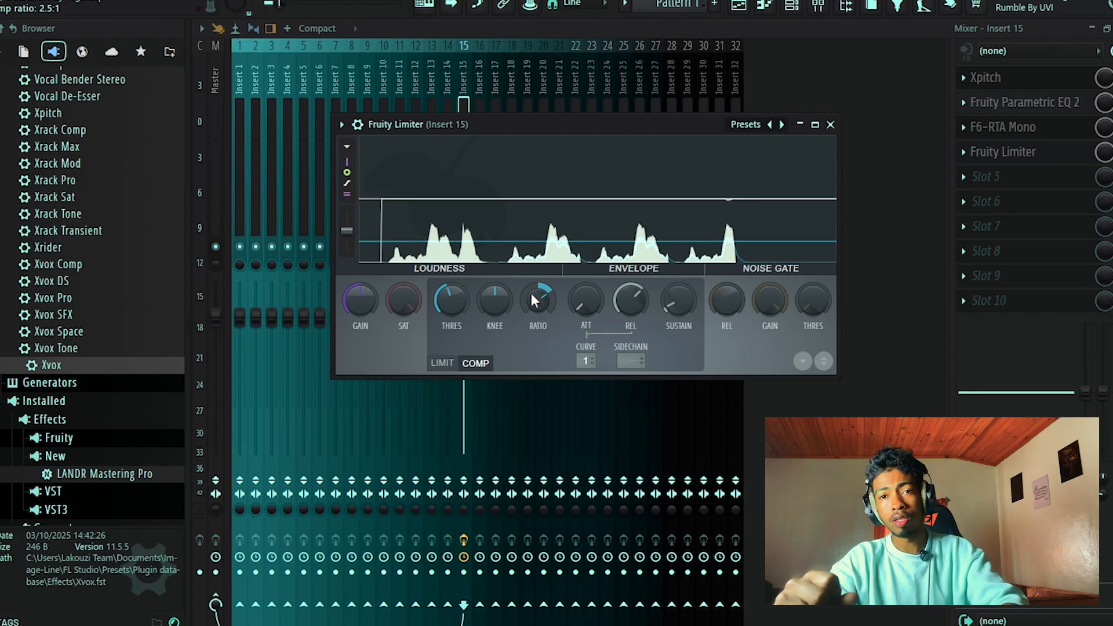
Fine-tune the compressor's ratio and set its threshold to -15.8 dB against the playing vocal, and close Fruity Limiter.
mouse_move(461, 294)
left_mouse_down()
mouse_move(461, 314)
mouse_move(462, 305)
left_mouse_up()
left_click_drag(539, 306, 540, 299)
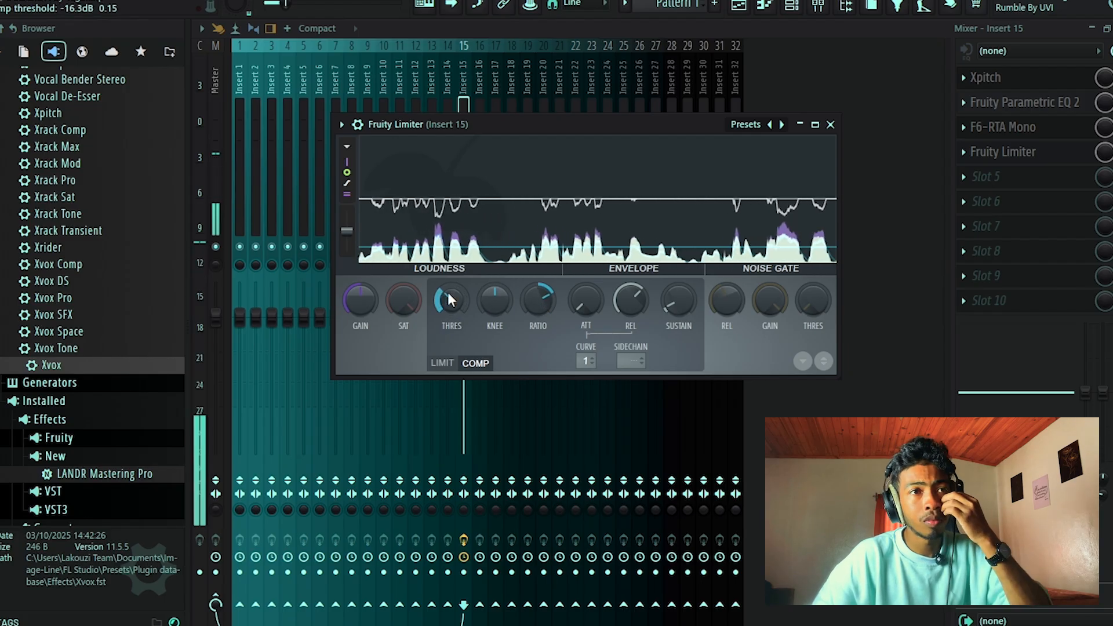
left_click_drag(449, 293, 453, 298)
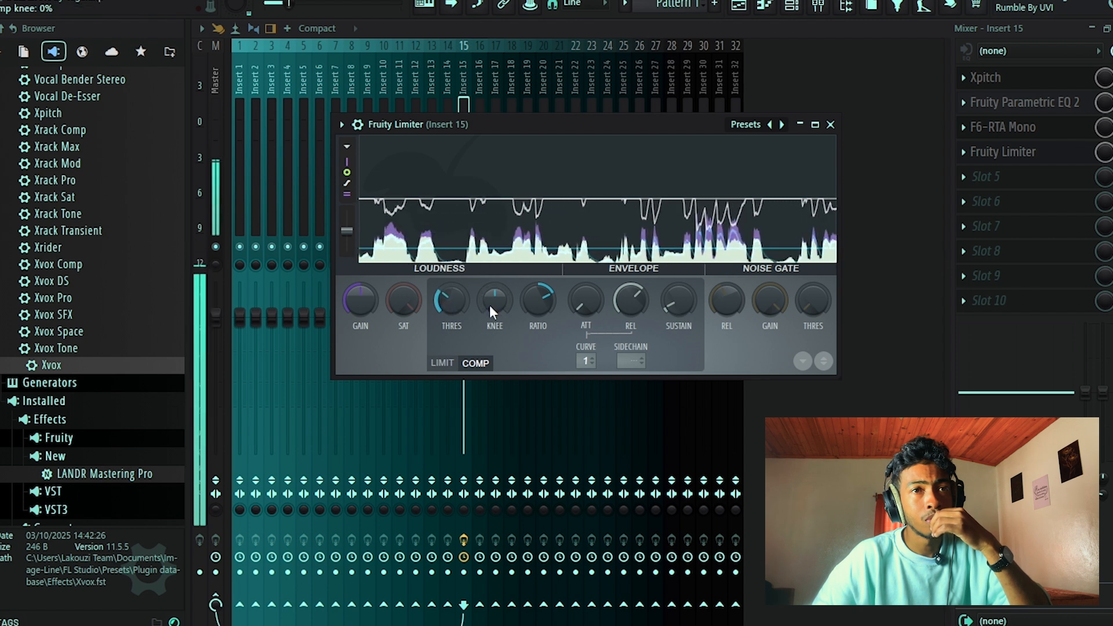
left_click_drag(450, 301, 450, 294)
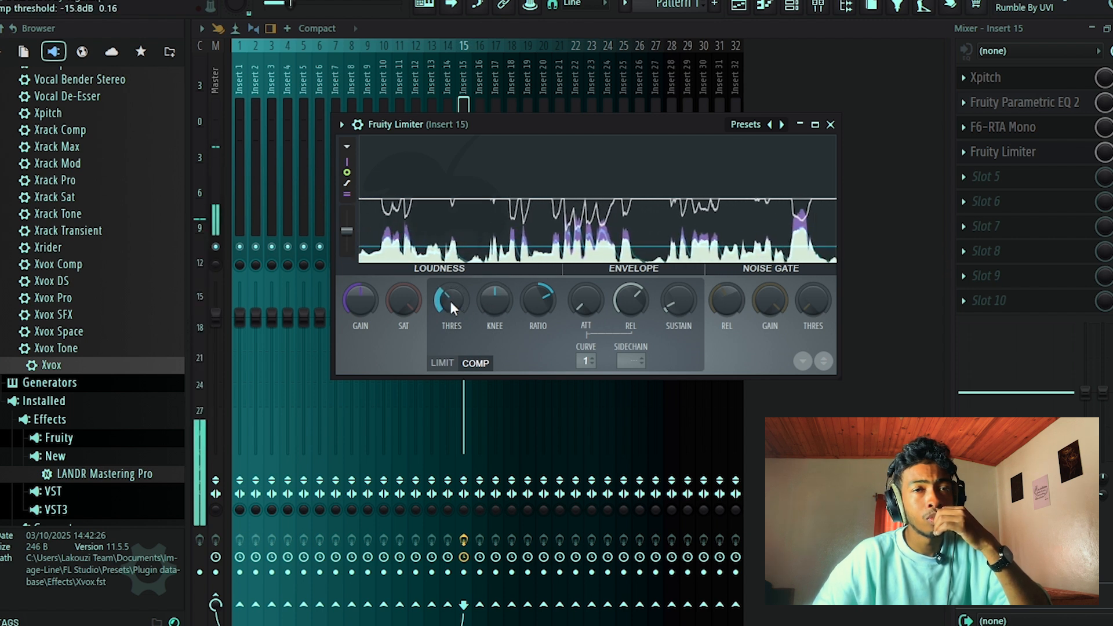
left_click(831, 126)
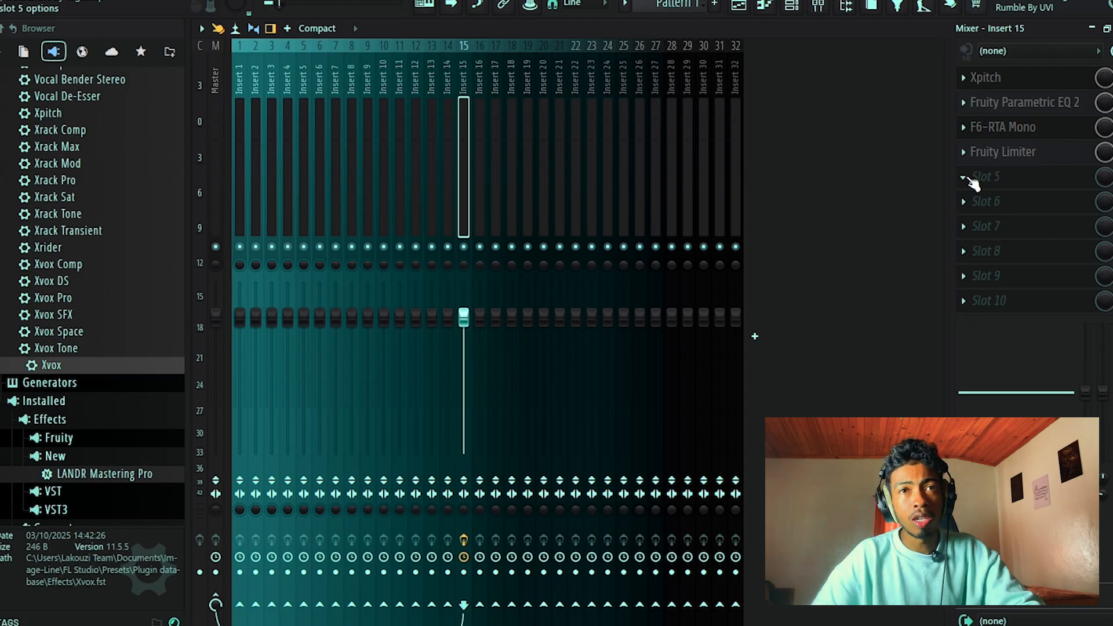
left_click(968, 180)
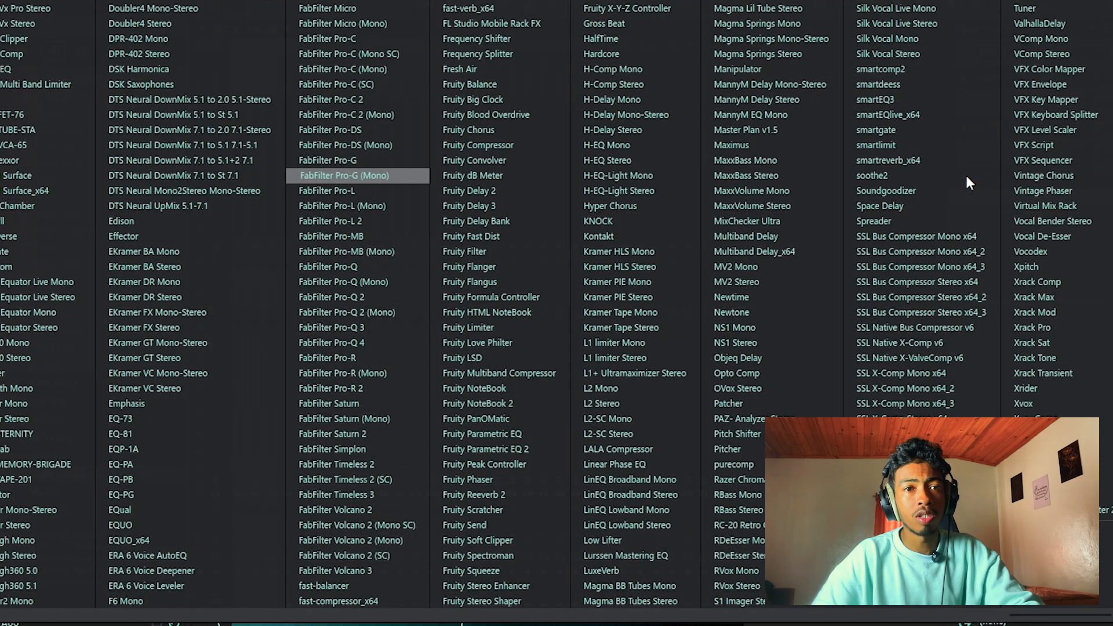
scroll(722, 401, "up", 5)
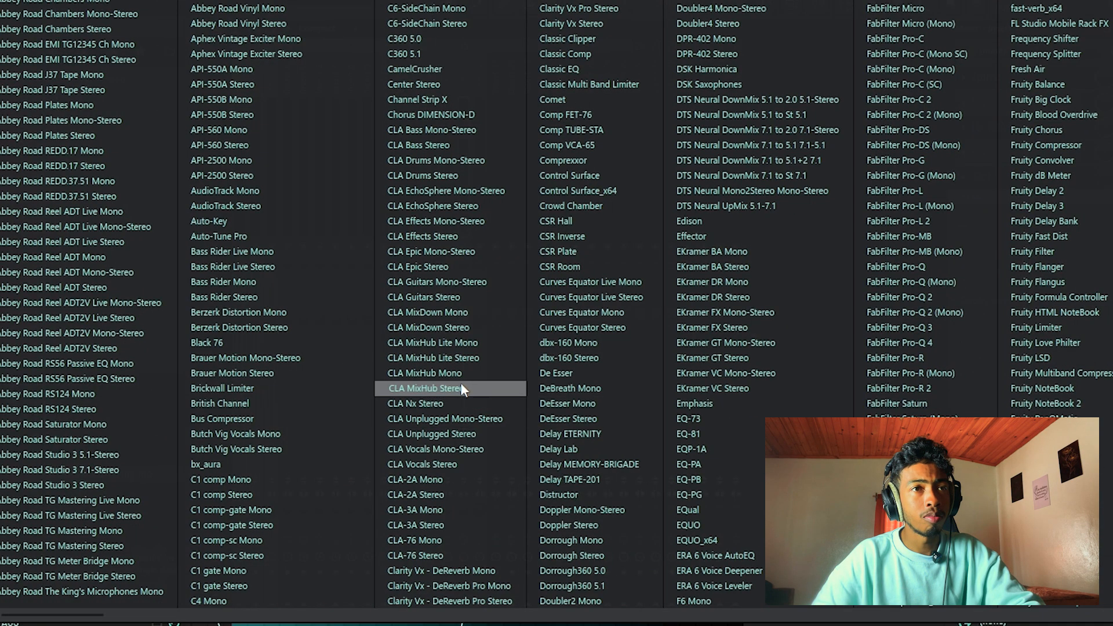
scroll(460, 383, "down", 6)
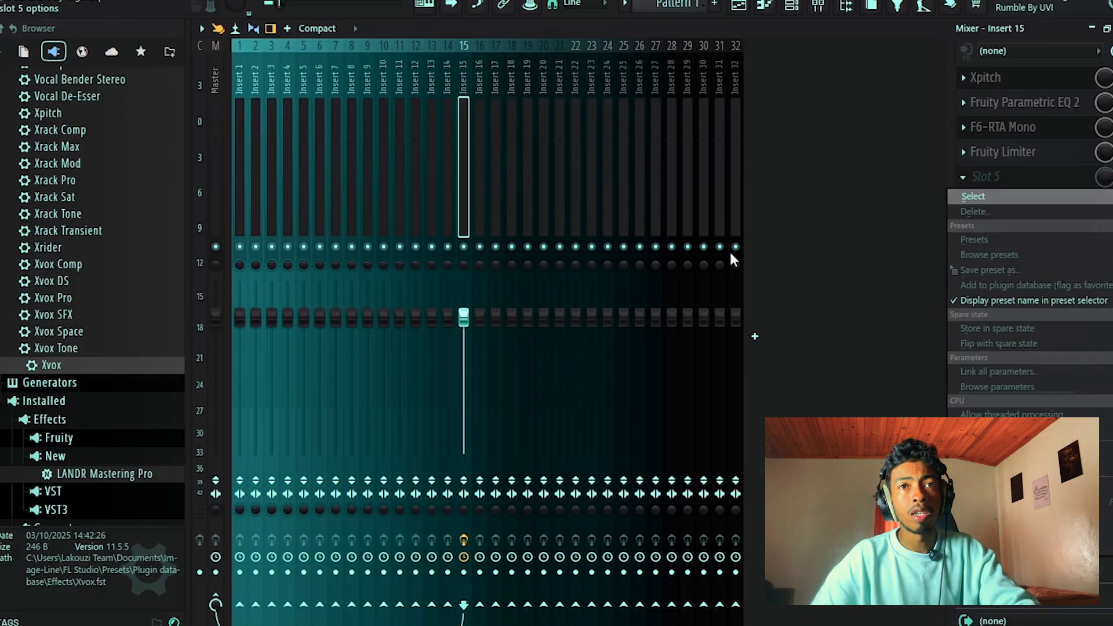
left_click(963, 199)
Find VComp Mono among all effects, load it in slot 5 of Insert 15 after Fruity Limiter, and close its window.
left_click(968, 178)
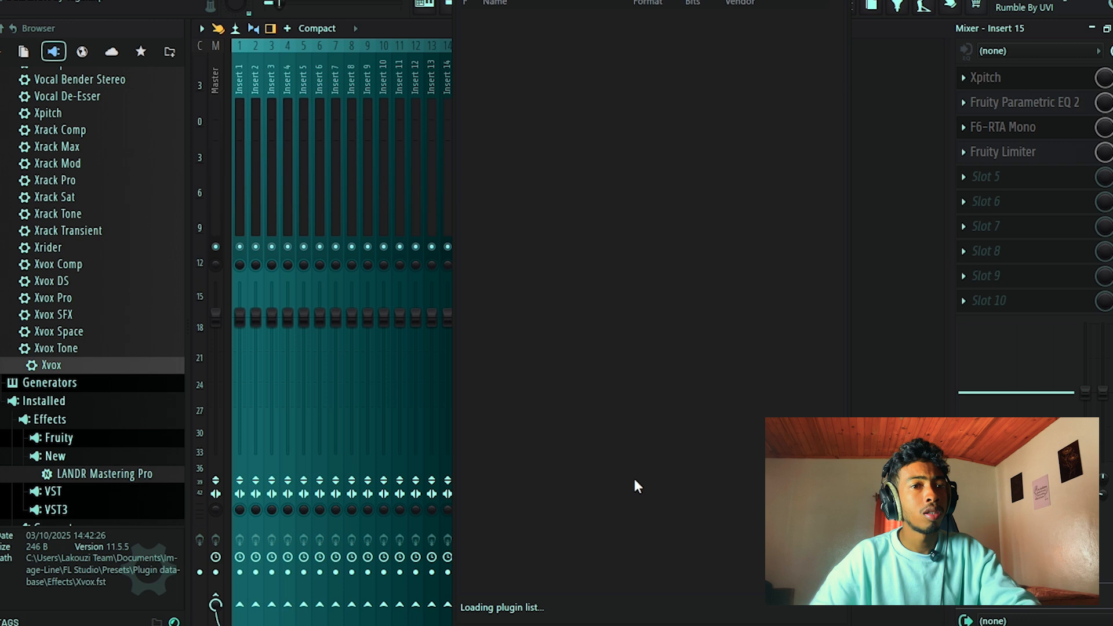
left_click(635, 609)
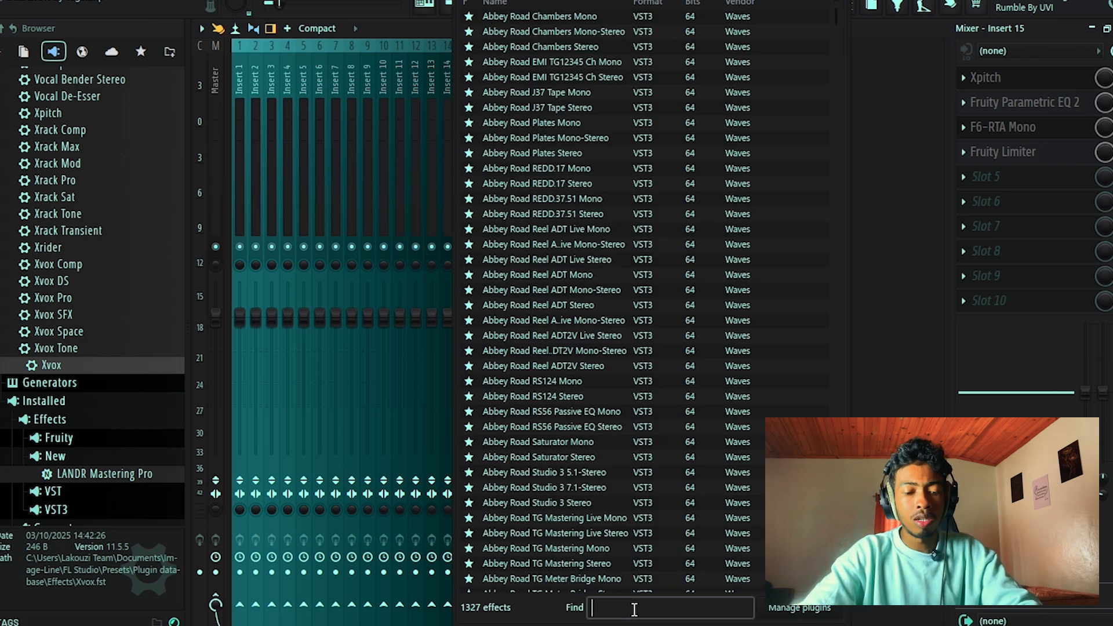
type("comp")
key("BackSpace")
key("BackSpace")
key("BackSpace")
key("BackSpace")
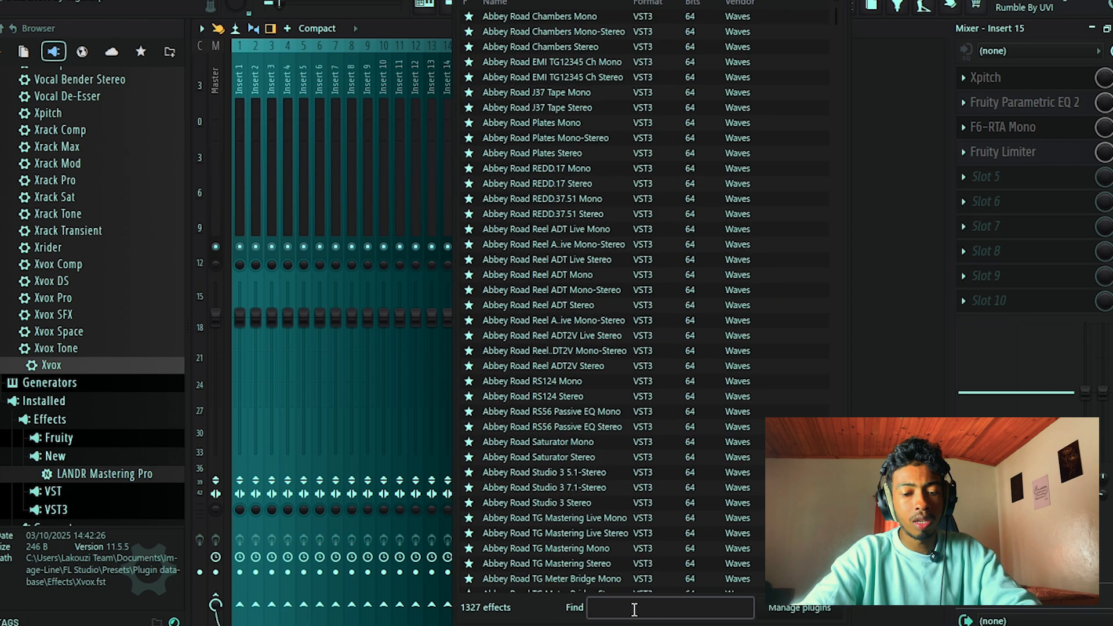
type("vcomp")
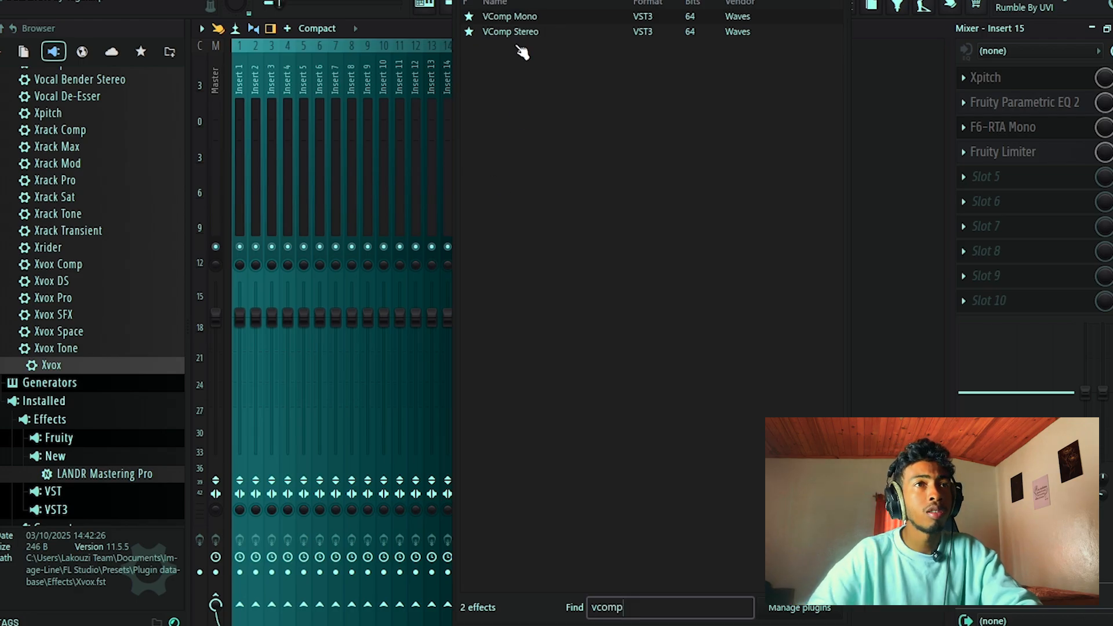
left_click(512, 19)
left_click_drag(473, 182, 480, 85)
key("Escape")
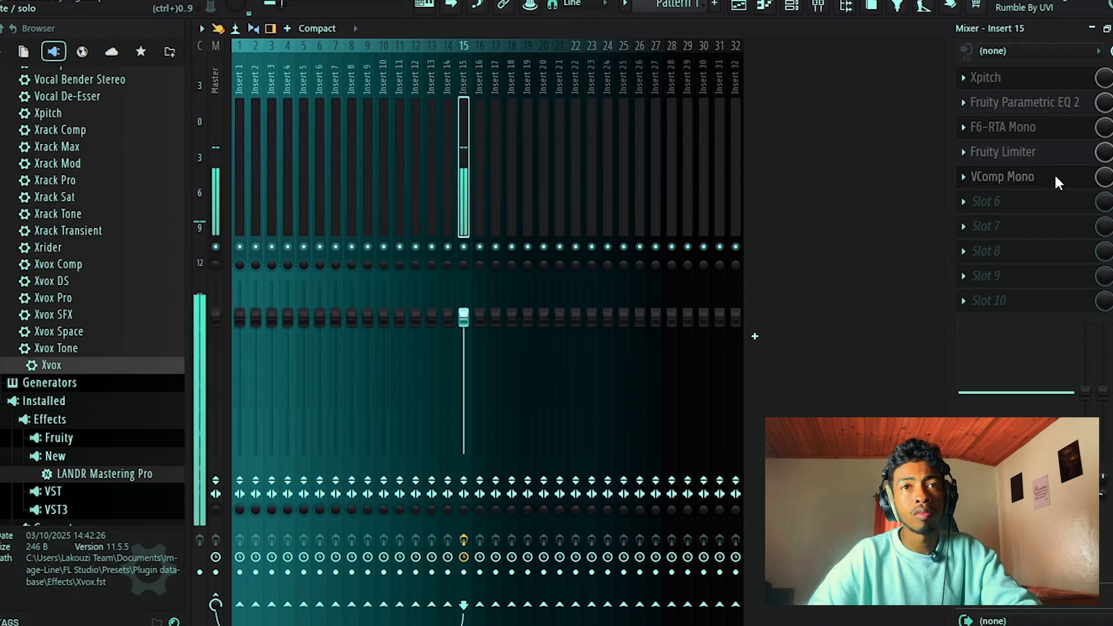
left_click(966, 177)
mouse_move(971, 196)
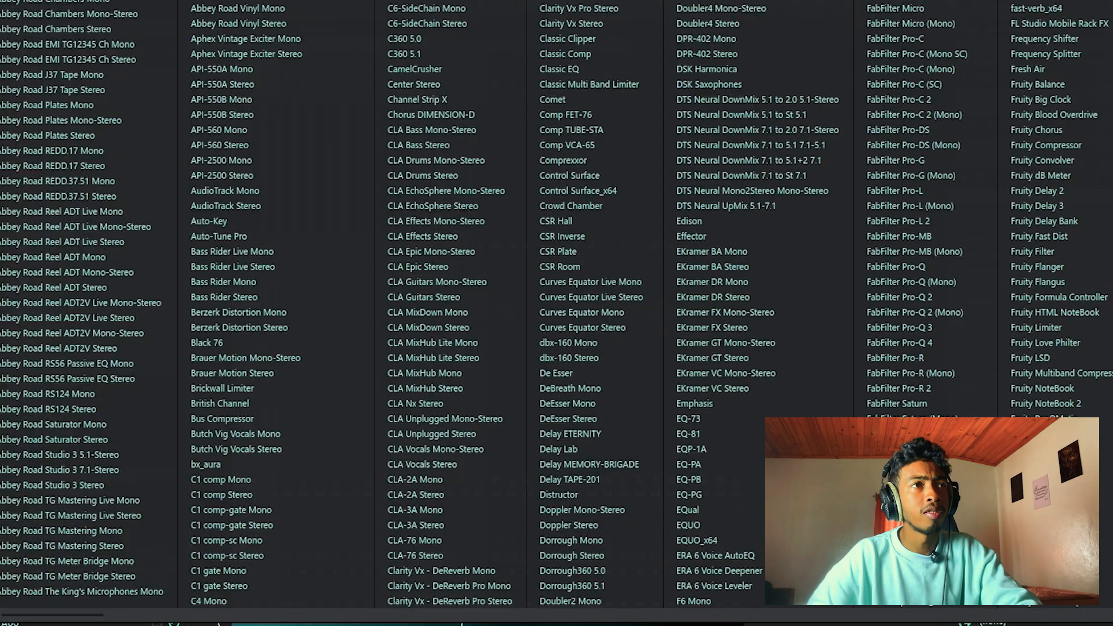
left_click(29, 1)
scroll(667, 356, "down", 18)
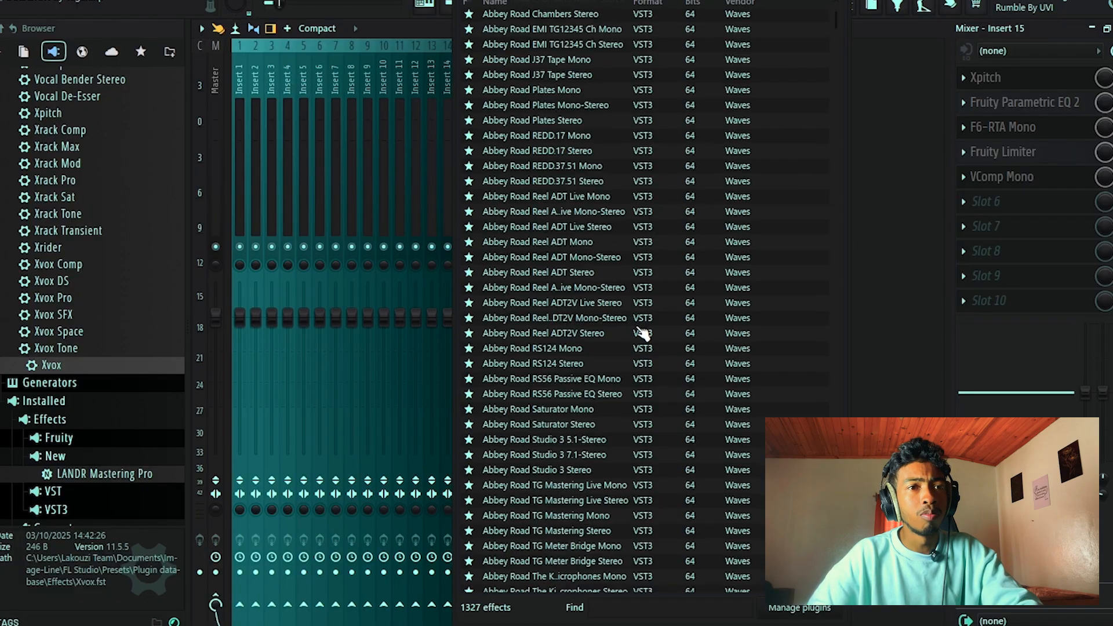
scroll(643, 333, "up", 15)
left_click(964, 177)
left_click(836, 0)
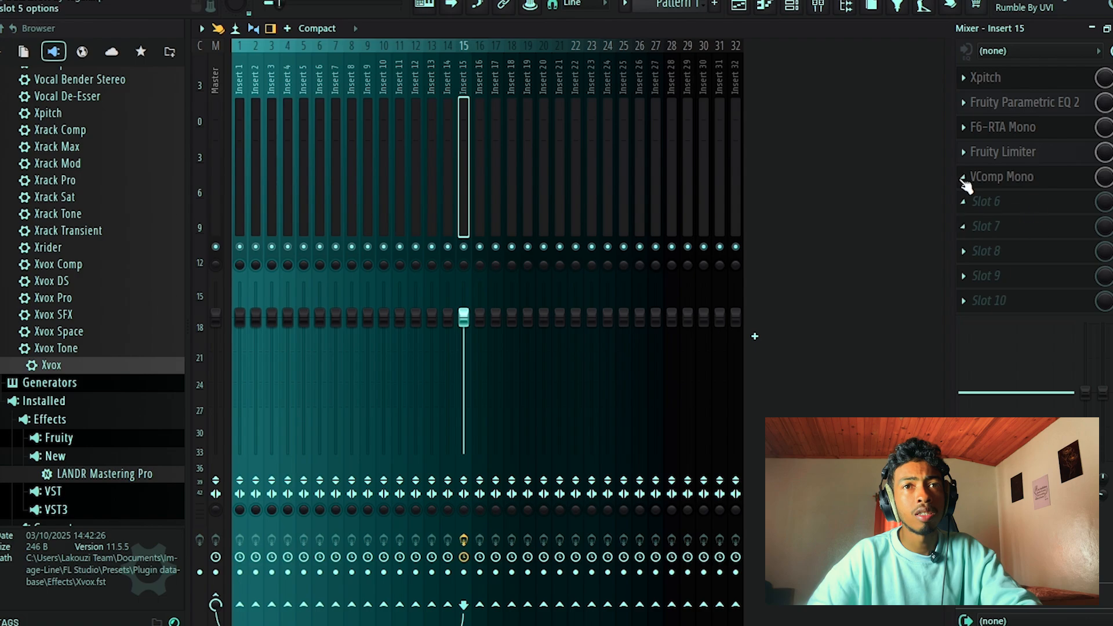
Replace VComp Mono in slot 5 of Insert 15 with CLA-2A Mono, and close the compressor's window.
left_click(963, 179)
mouse_move(971, 191)
left_click(29, 1)
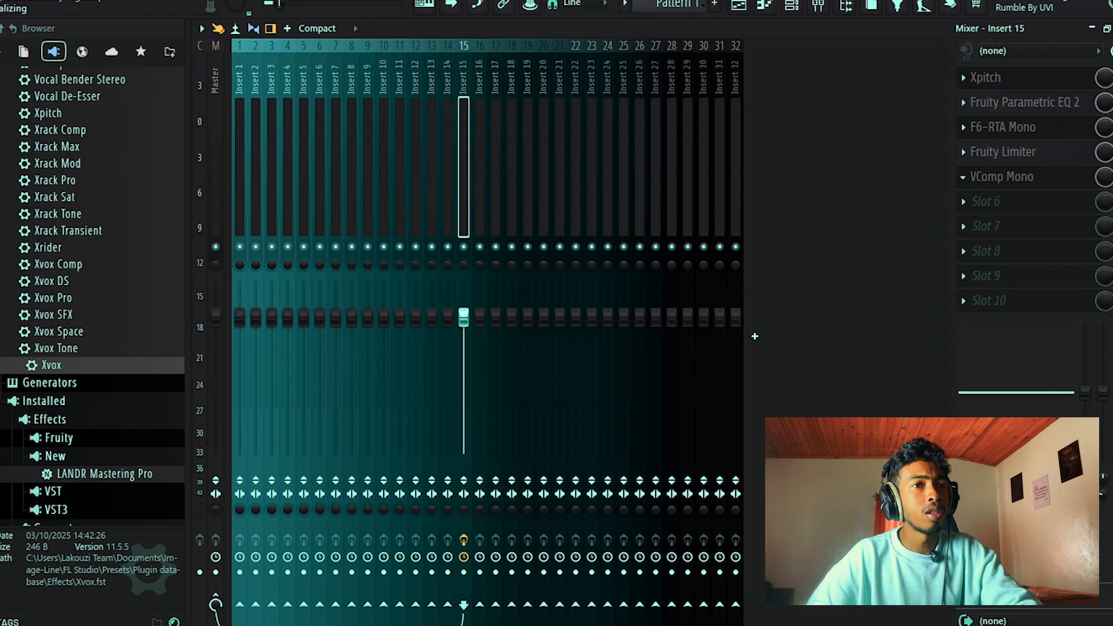
left_click(608, 614)
type("cla")
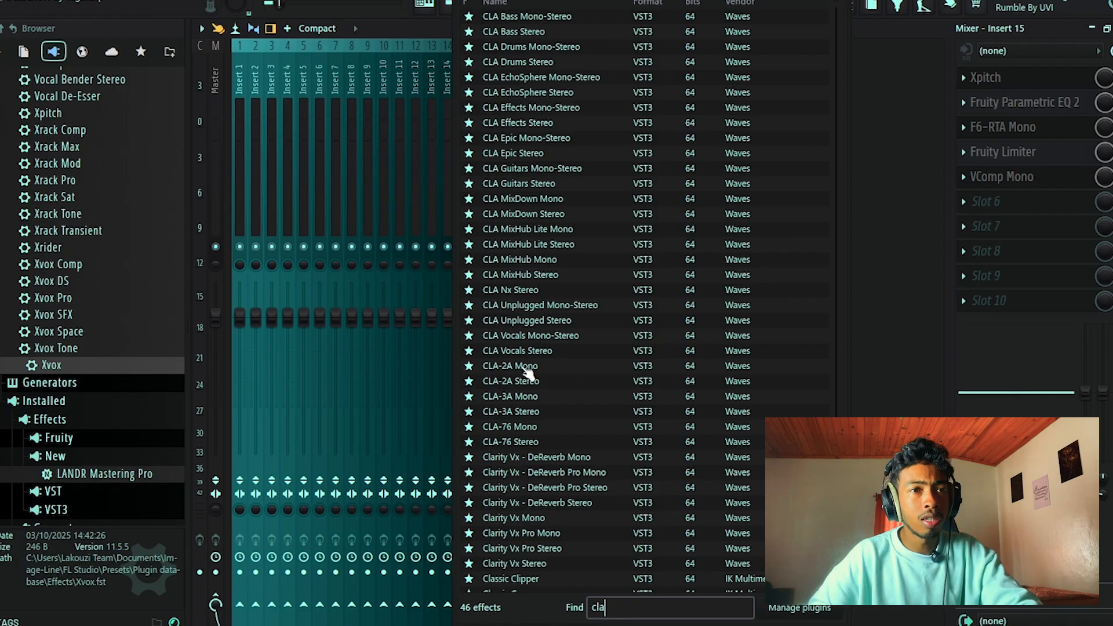
double_click(525, 366)
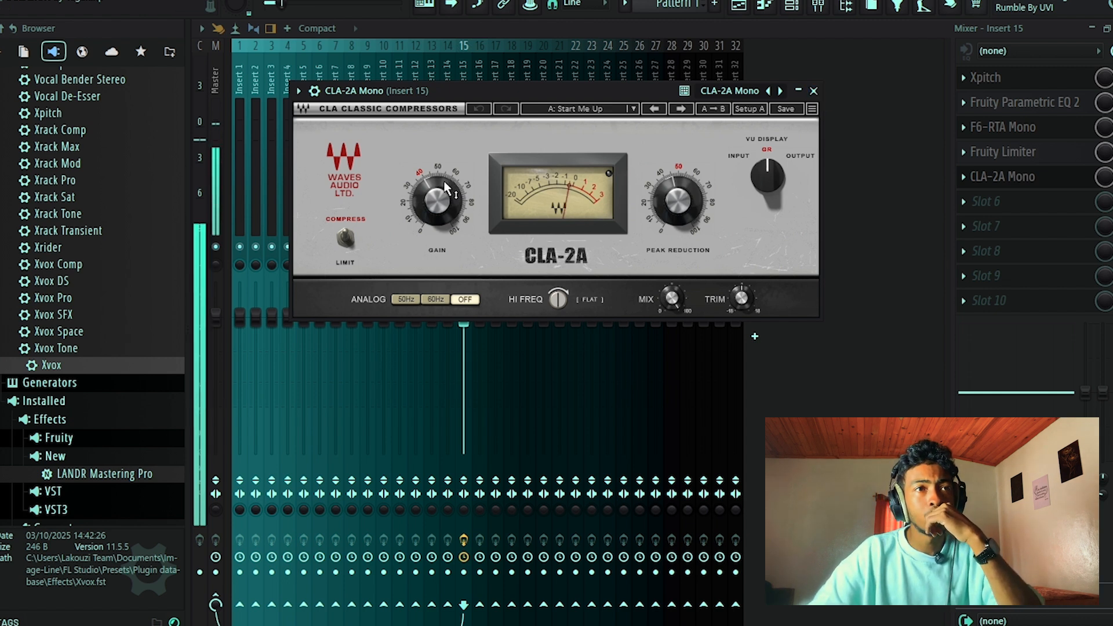
key("Escape")
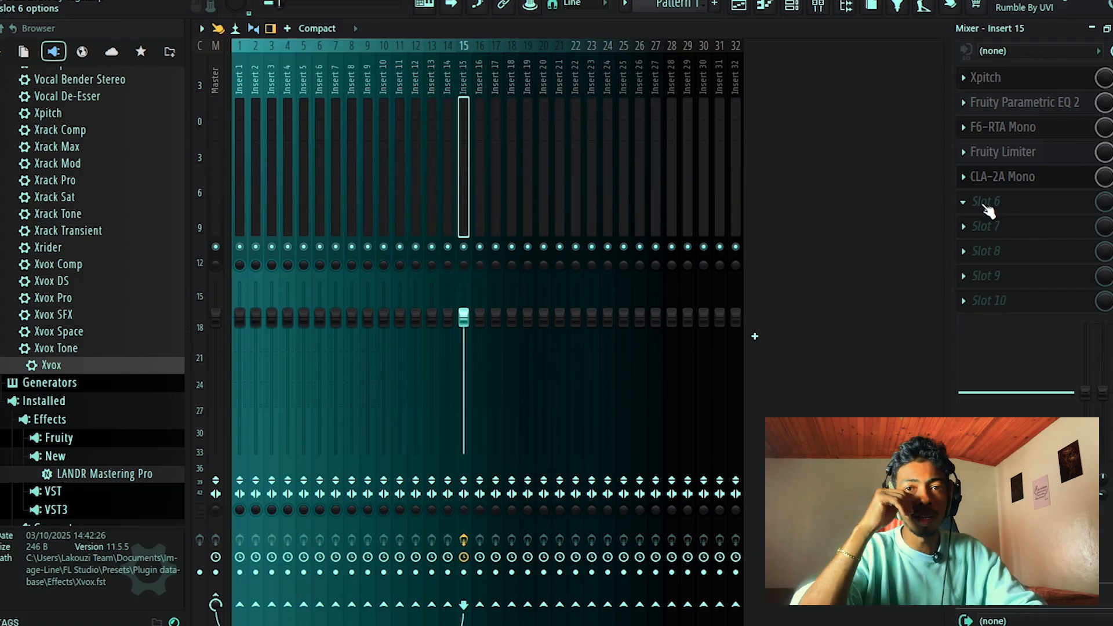
Load Fresh Air in slot 6 of Insert 15, after CLA-2A Mono.
left_click(966, 202)
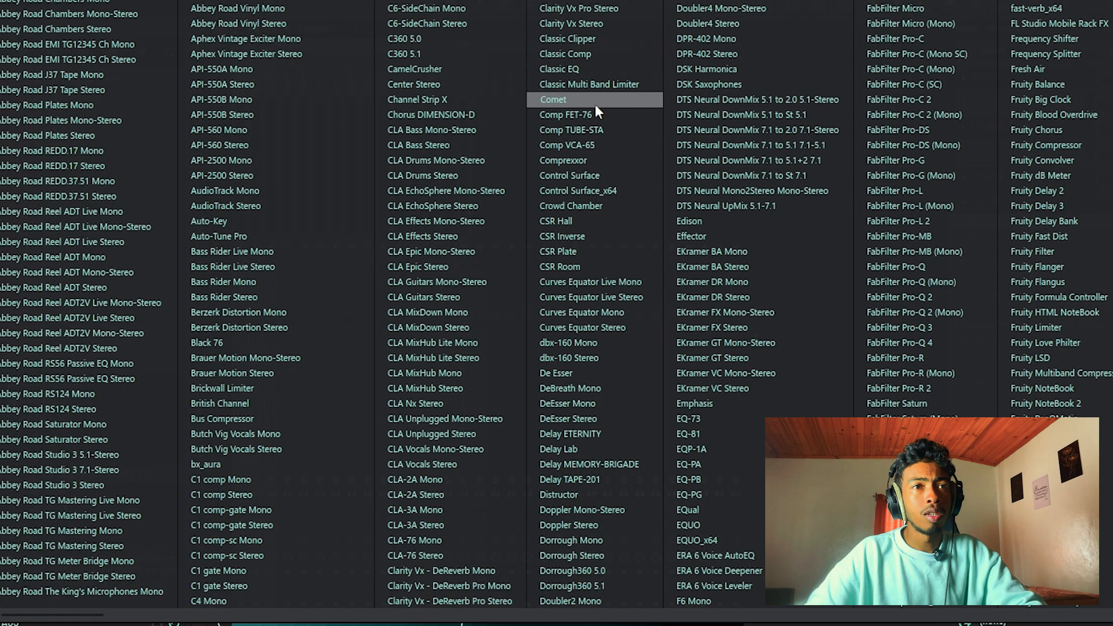
scroll(409, 154, "down", 2)
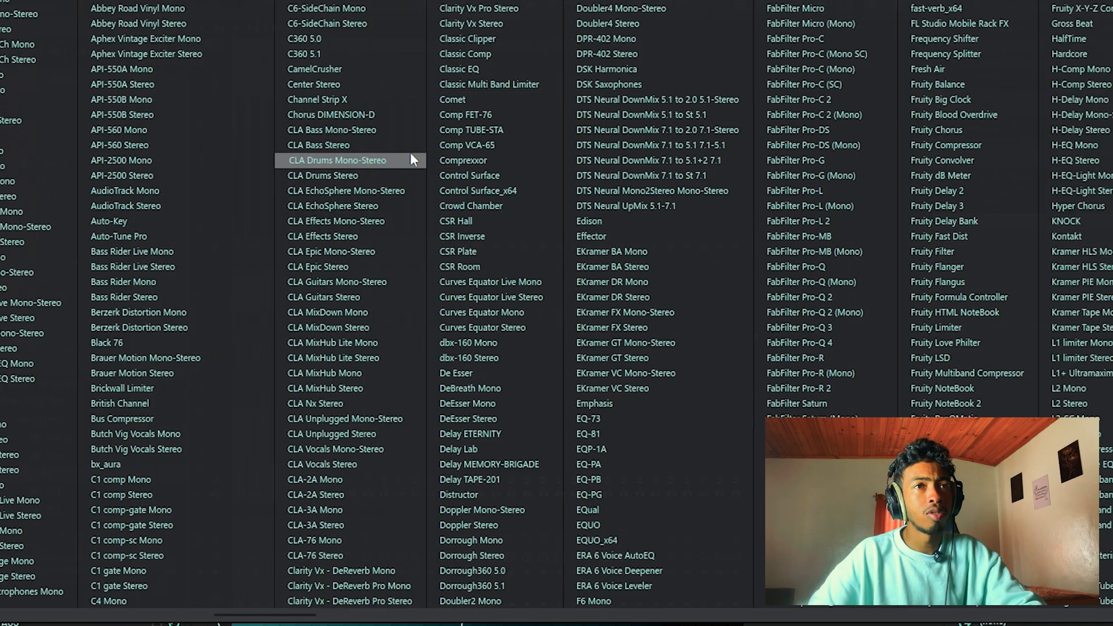
scroll(409, 152, "down", 2)
scroll(410, 155, "up", 4)
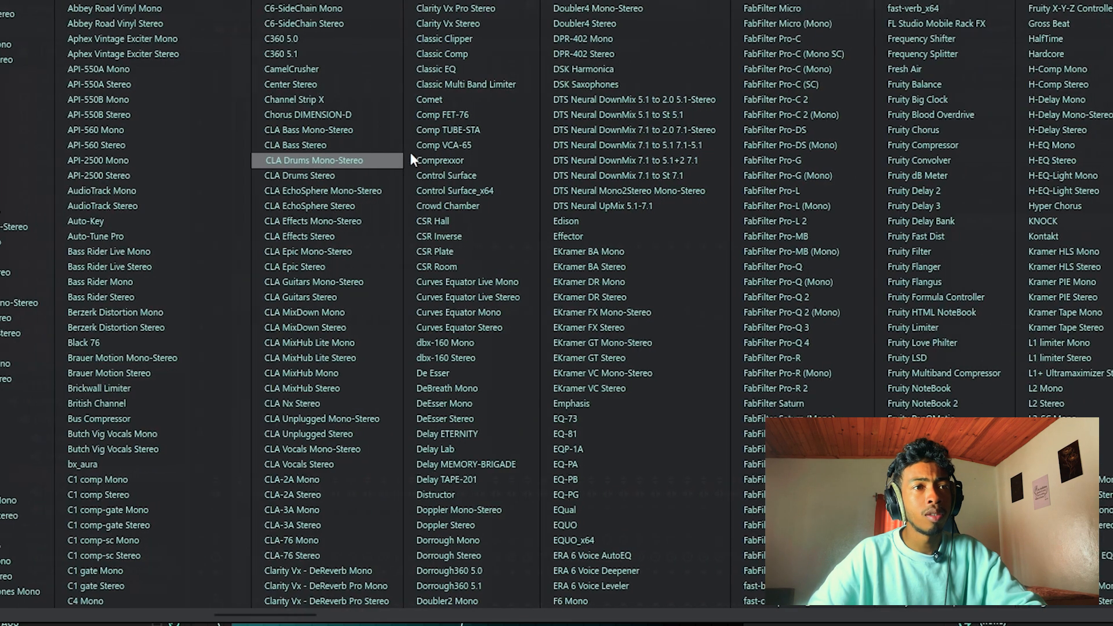
scroll(472, 166, "down", 10)
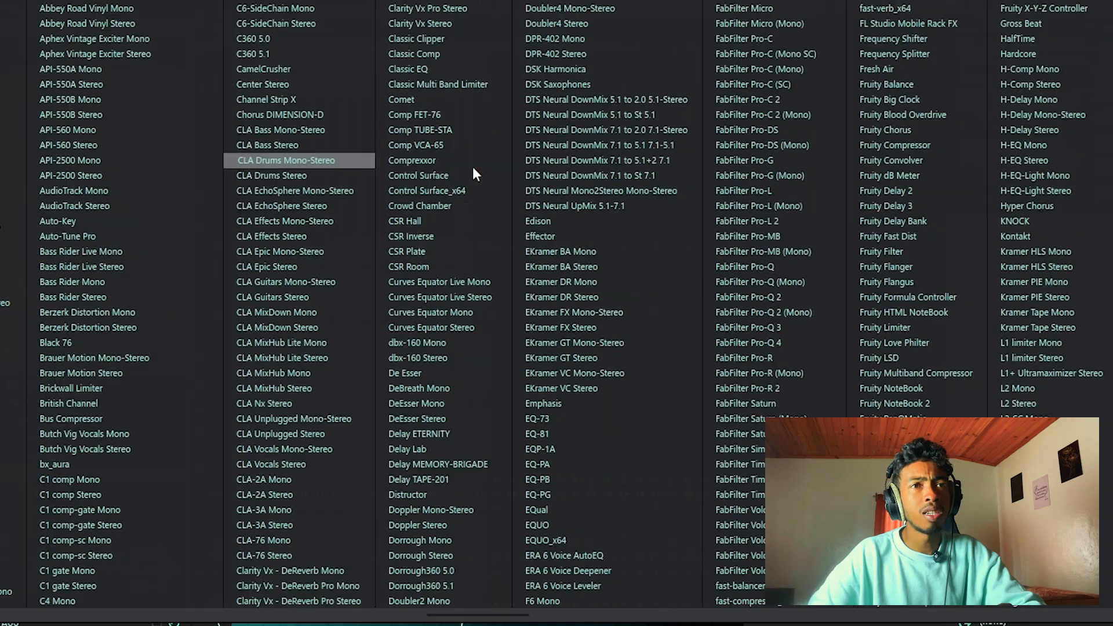
scroll(815, 173, "up", 2)
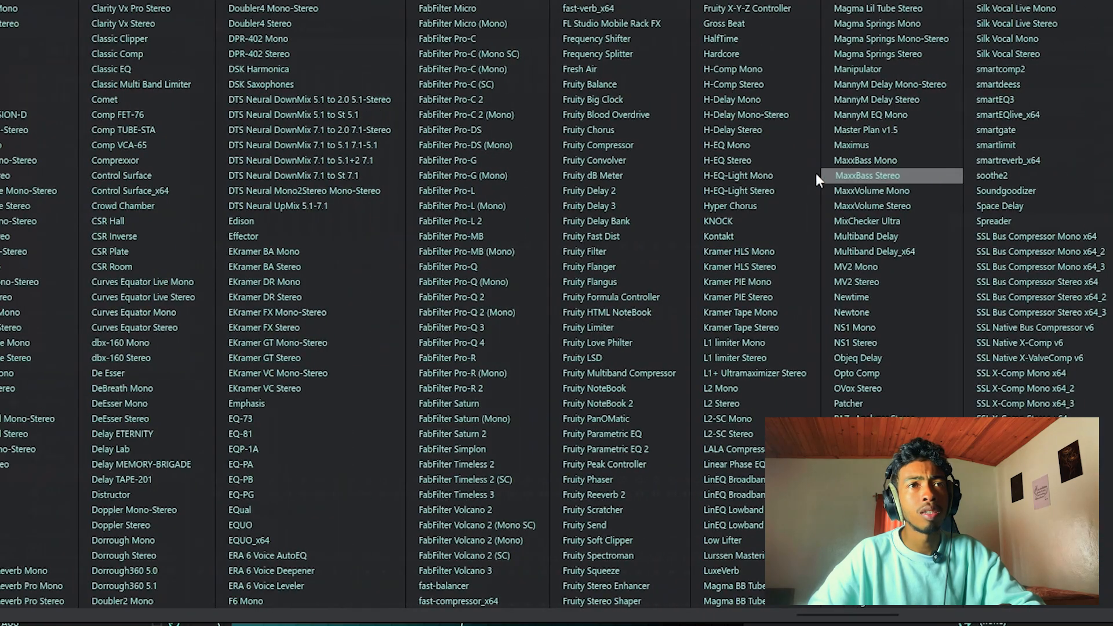
left_click(614, 80)
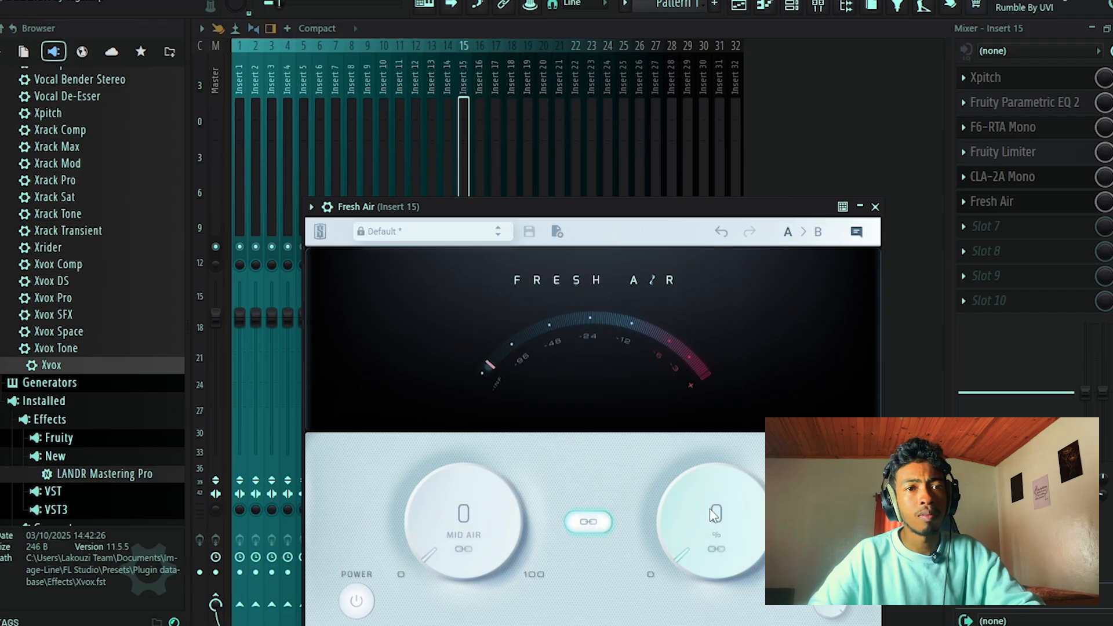
Raise Fresh Air's linked Mid Air and High Air amounts to 5 against the playing vocal, and close its window.
left_click_drag(723, 503, 717, 500)
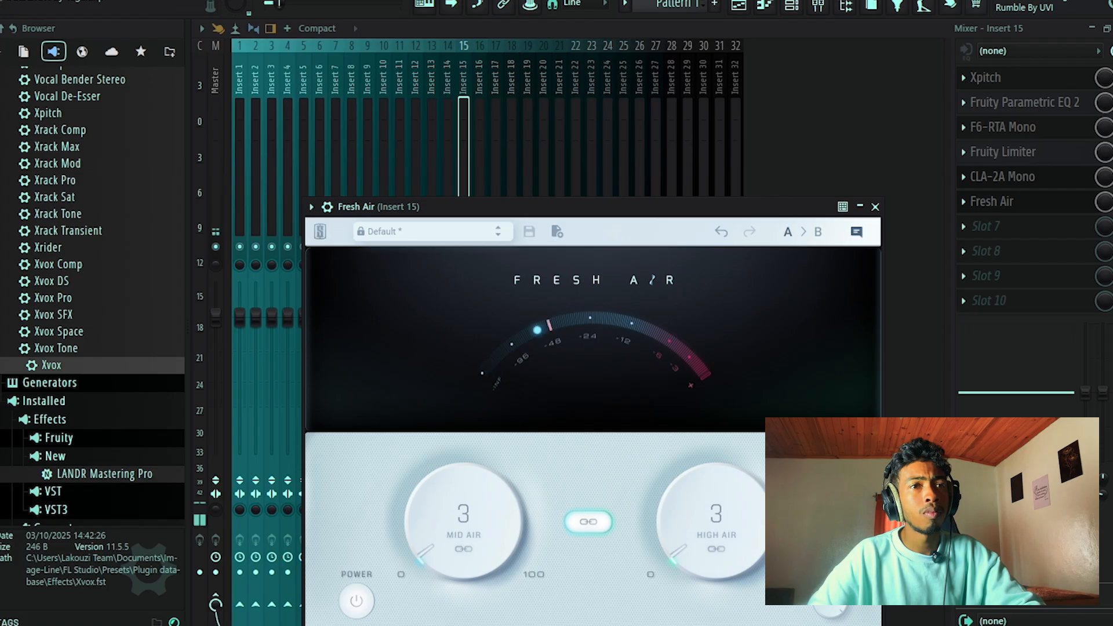
mouse_move(708, 510)
left_mouse_down()
mouse_move(725, 412)
mouse_move(697, 495)
left_mouse_up()
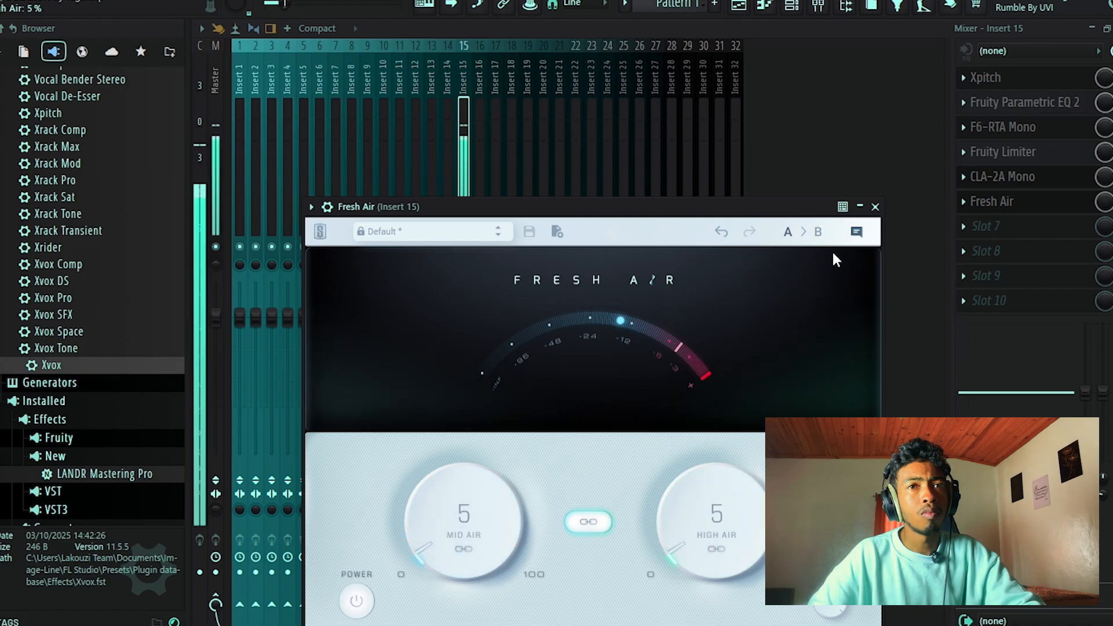
left_click(875, 207)
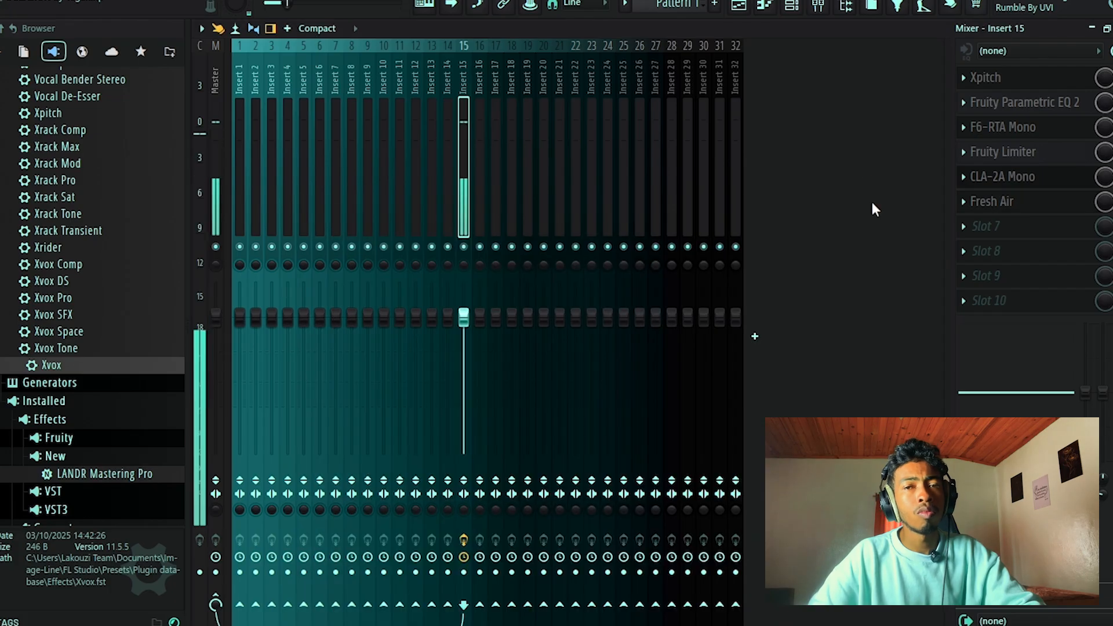
Find the VST version of smartdeess among all effects and load it in slot 7 of Insert 15, after Fresh Air.
left_click(986, 228)
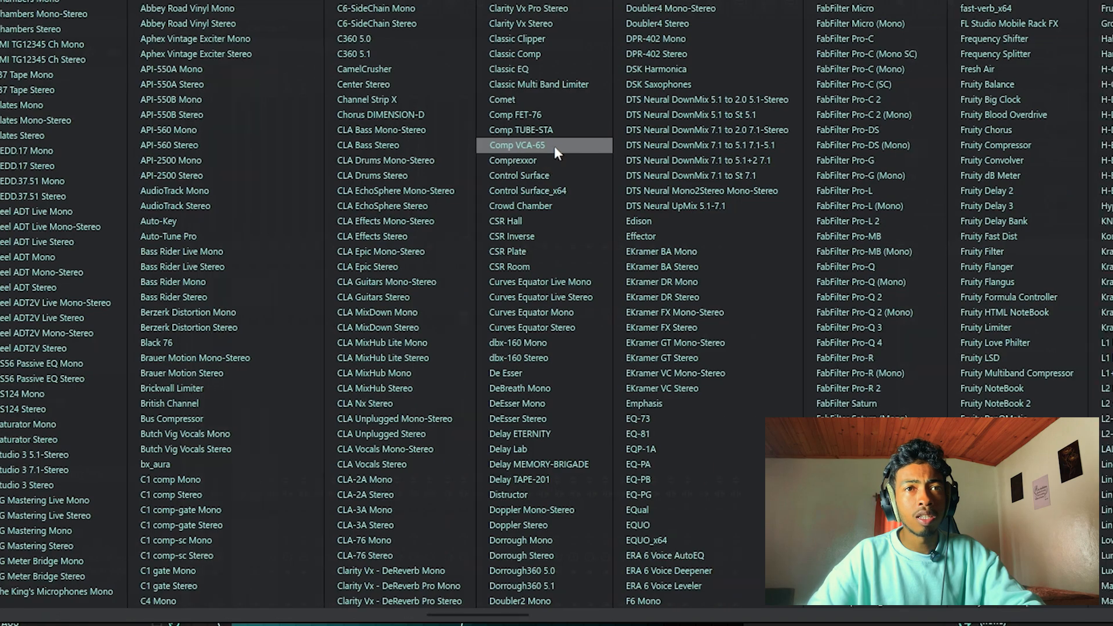
scroll(526, 165, "up", 5)
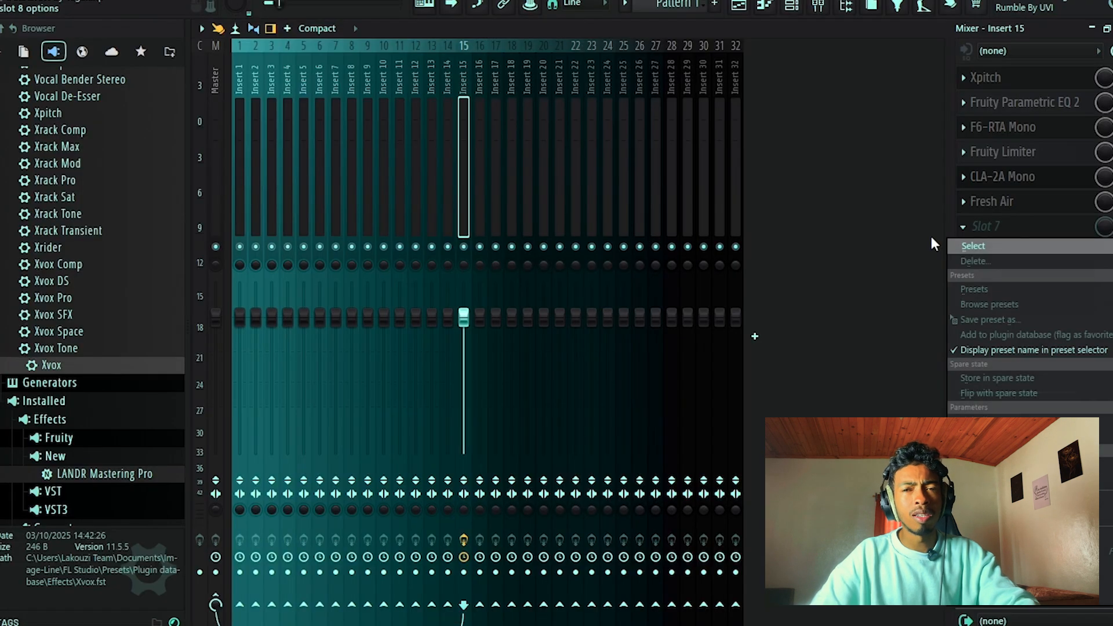
left_click(964, 246)
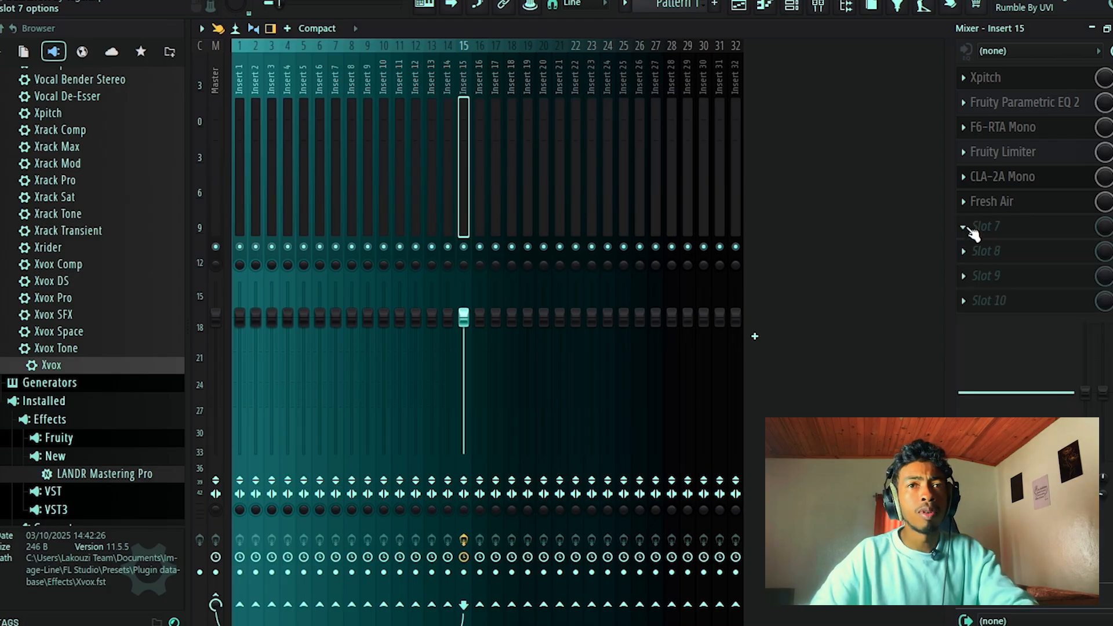
left_click(29, 1)
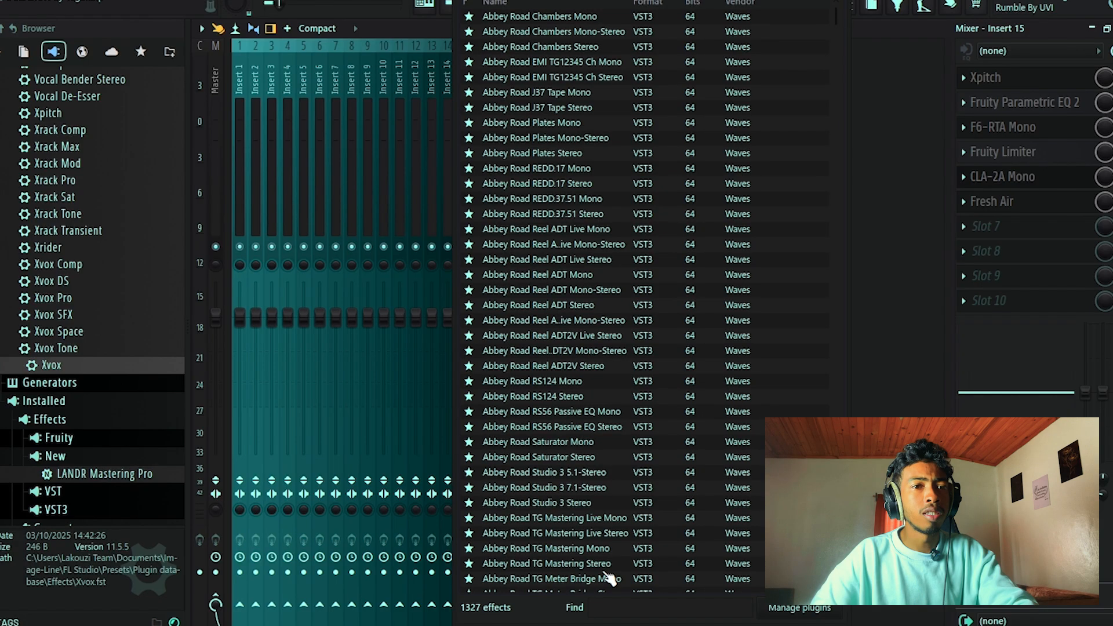
type("de")
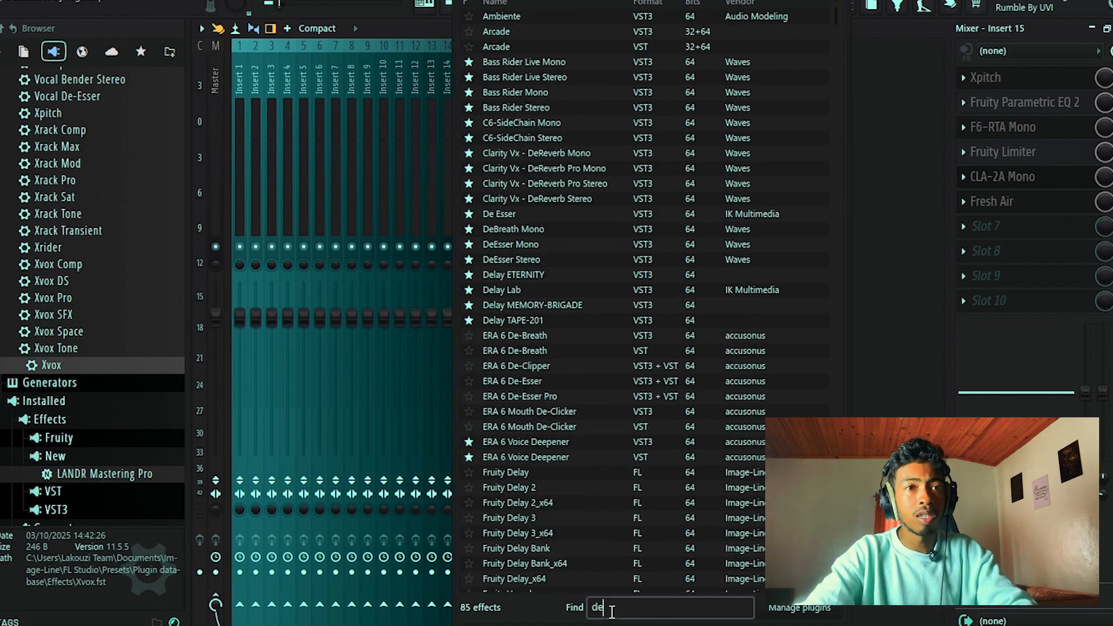
key("BackSpace")
key("BackSpace")
type("smart")
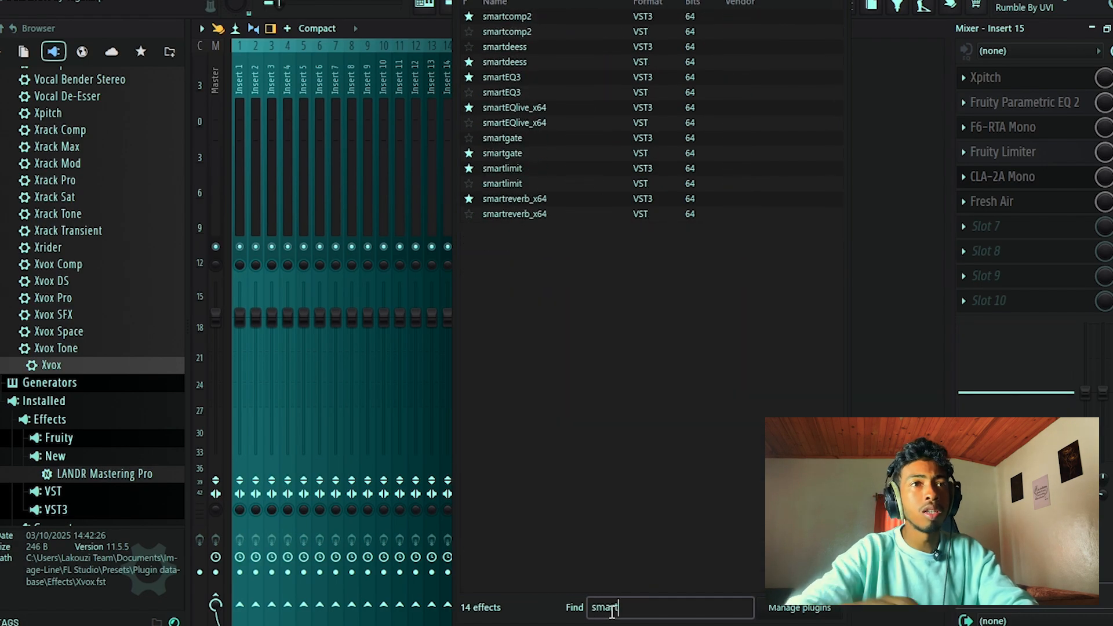
double_click(513, 62)
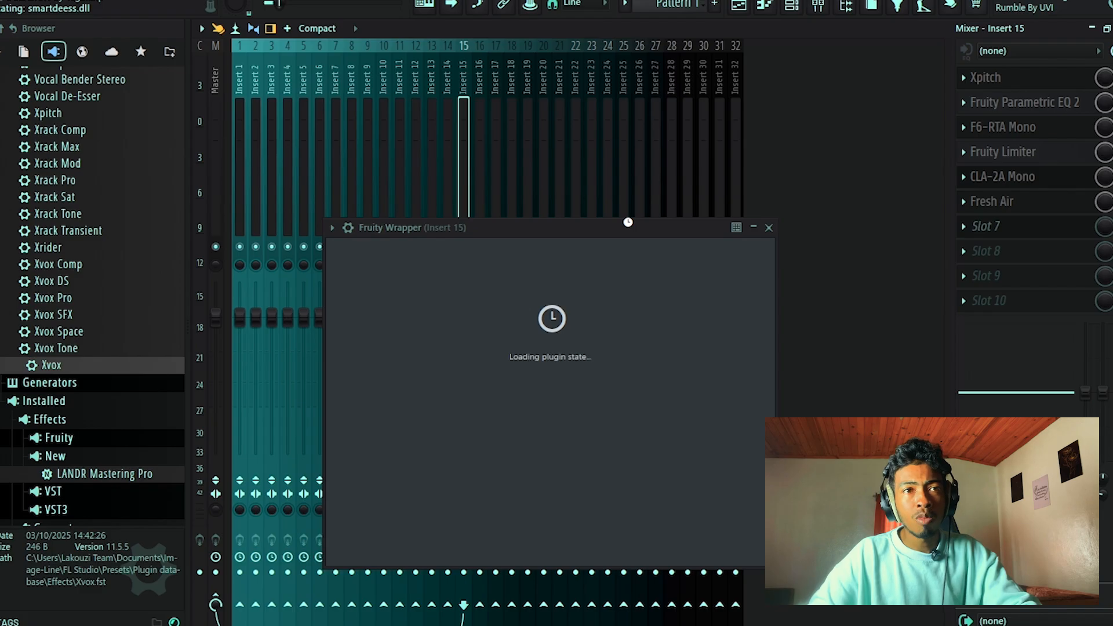
Analyze the playing vocal with smartdeess and lower its sibilant suppression to 26, repositioning the window to reach the controls.
left_click_drag(629, 222, 523, 32)
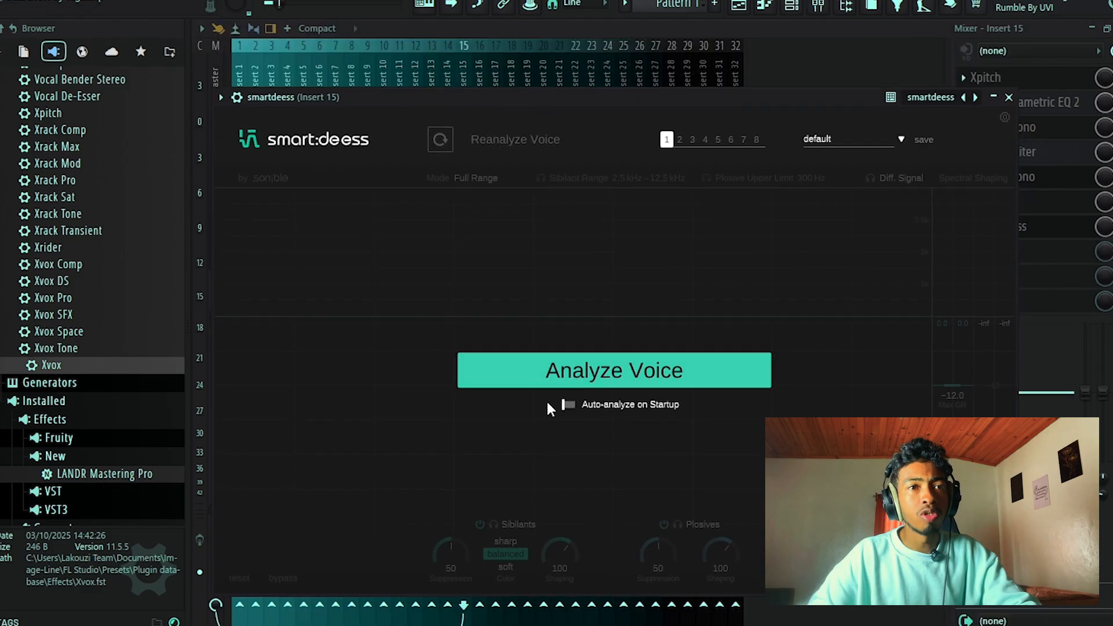
left_click(578, 373)
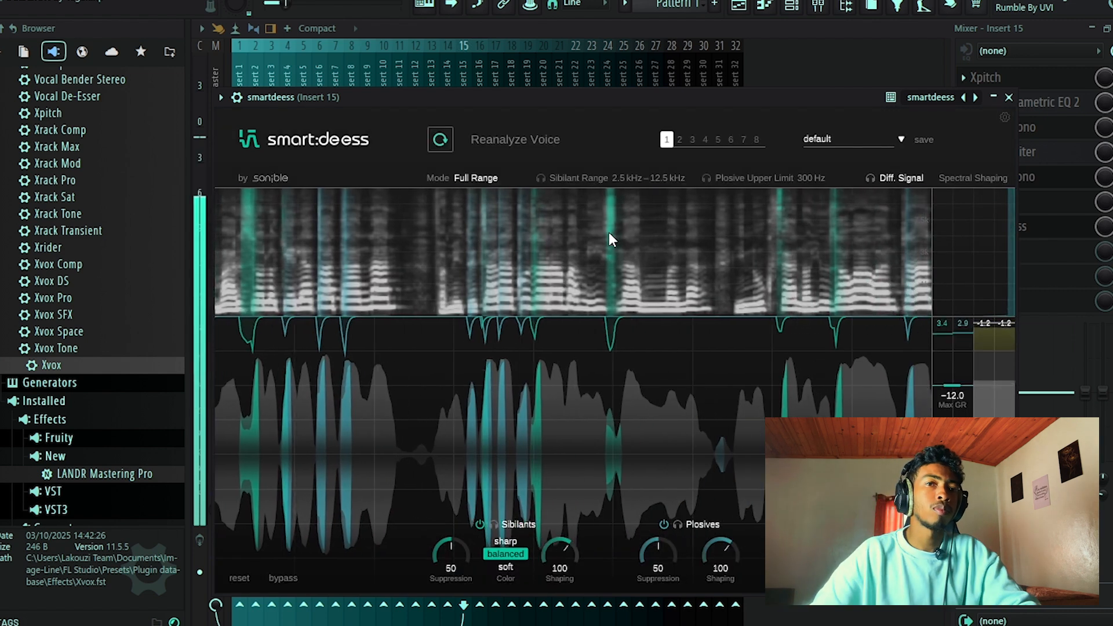
left_click_drag(578, 103, 569, 70)
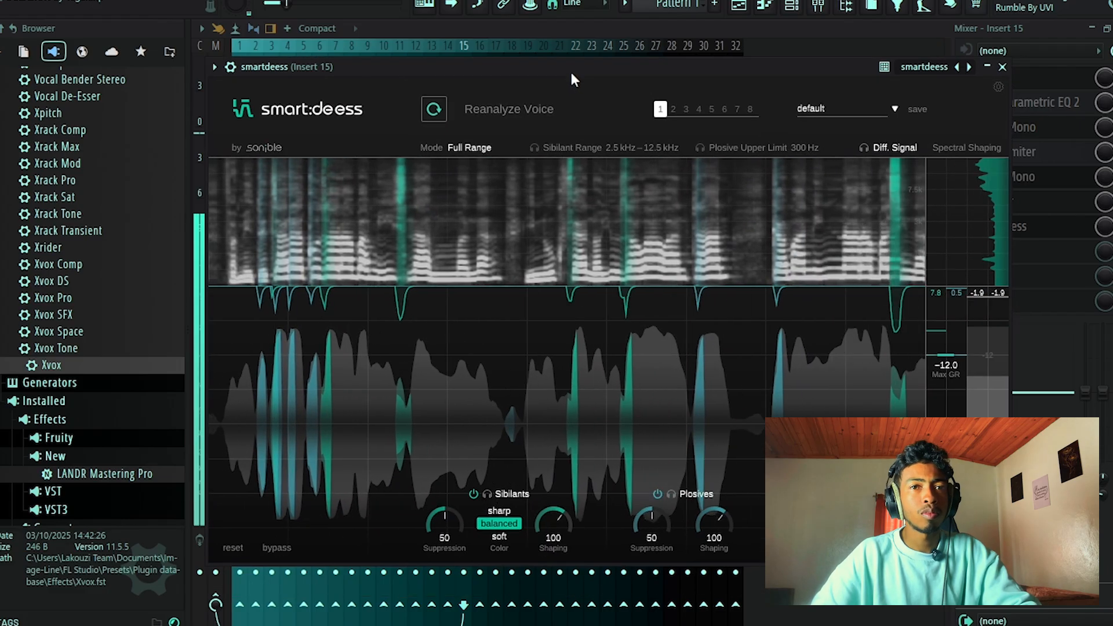
left_click_drag(454, 513, 451, 562)
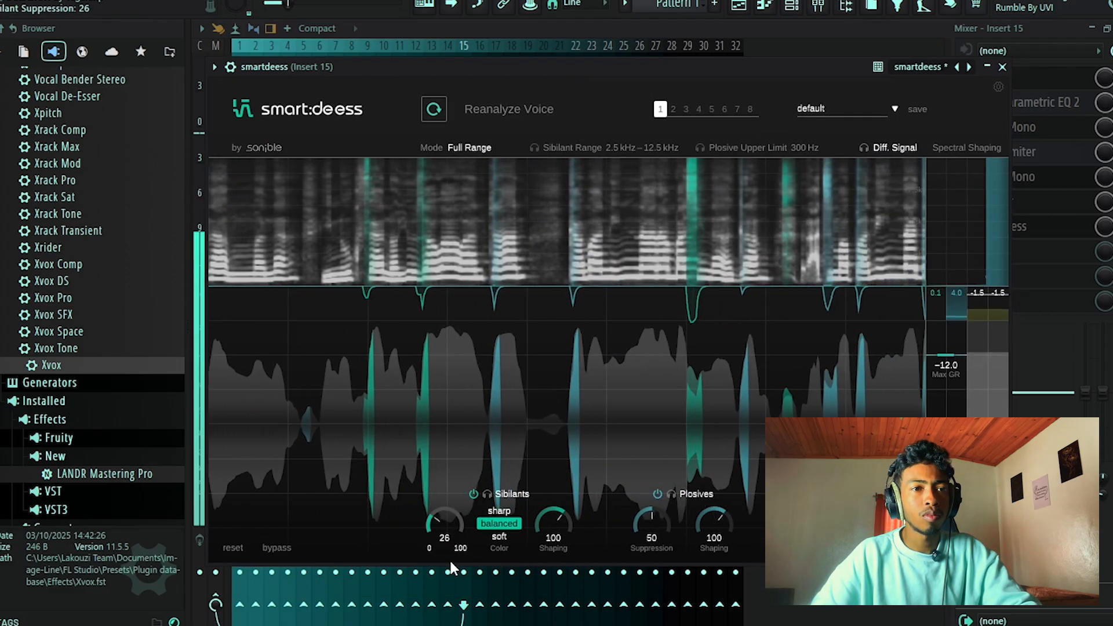
Lower smartdeess's sibilant suppression to 16 and plosive suppression to 37 against the playing vocal, and close its window.
scroll(443, 527, "down", 1)
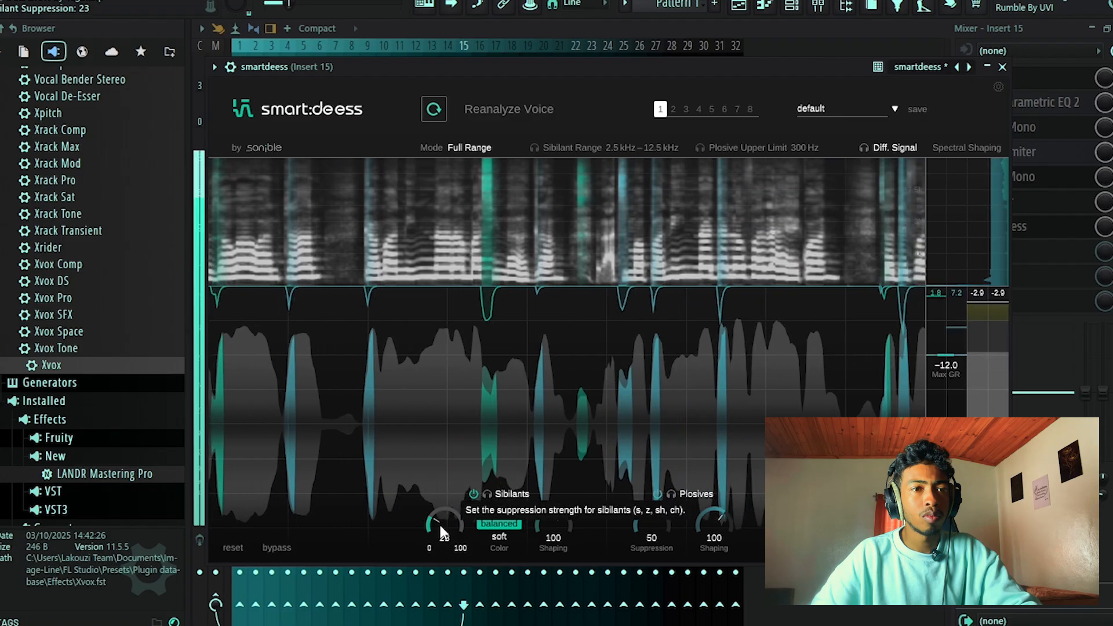
scroll(443, 525, "down", 1)
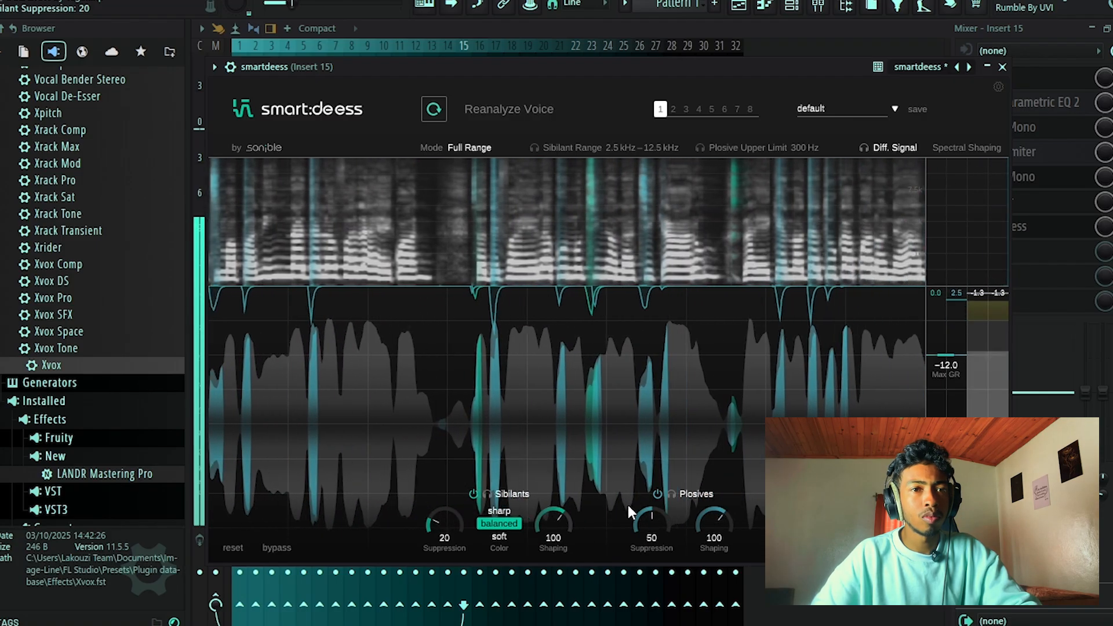
left_click_drag(652, 514, 652, 538)
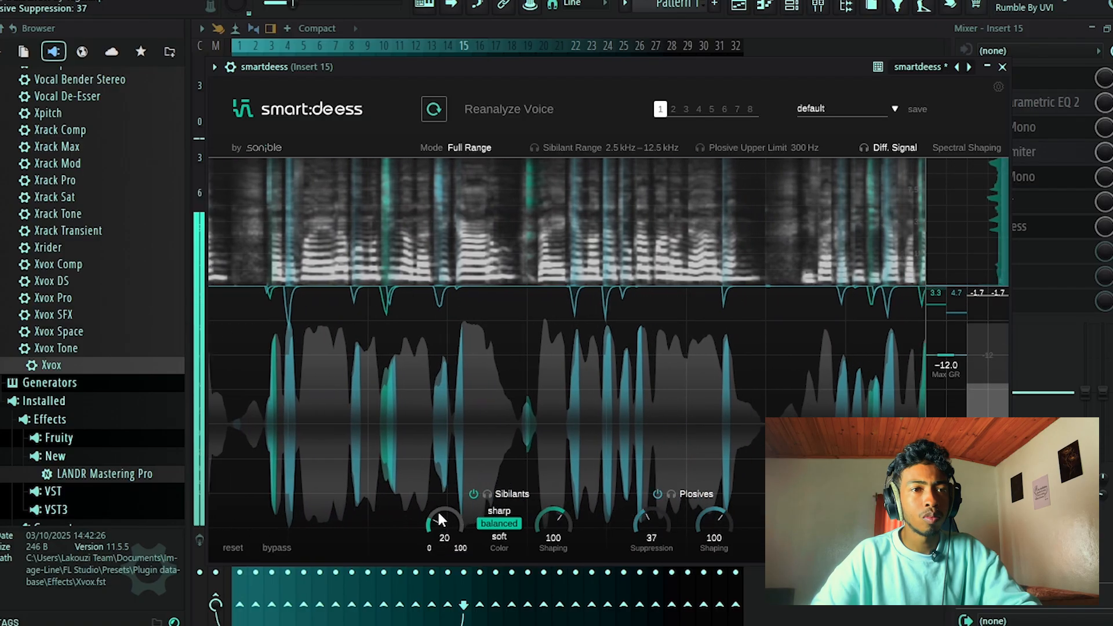
left_click_drag(437, 510, 437, 516)
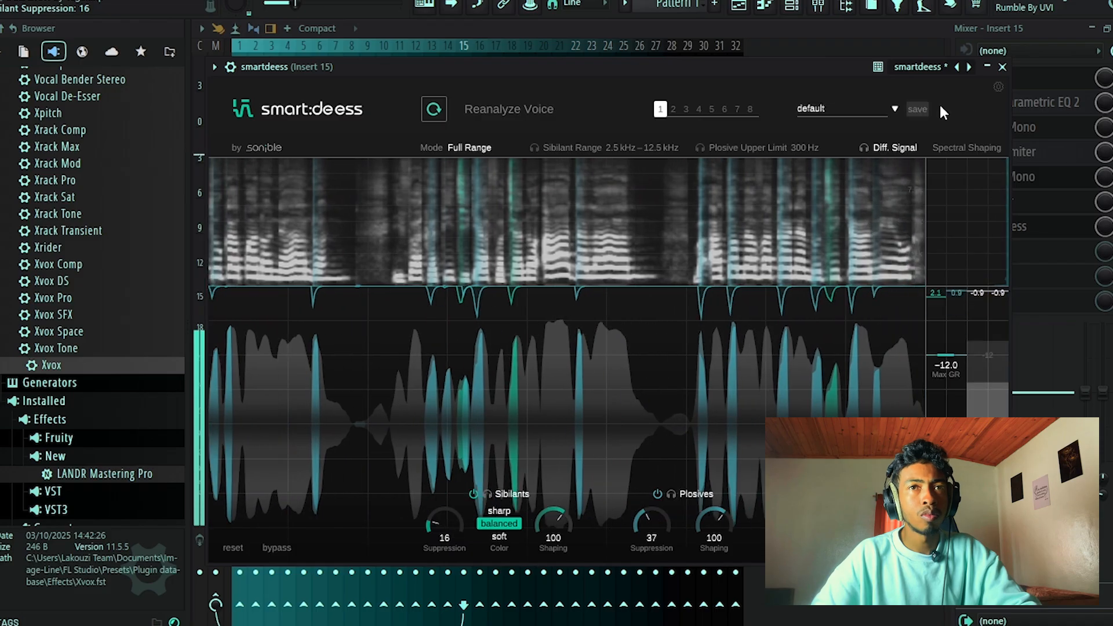
left_click(1002, 68)
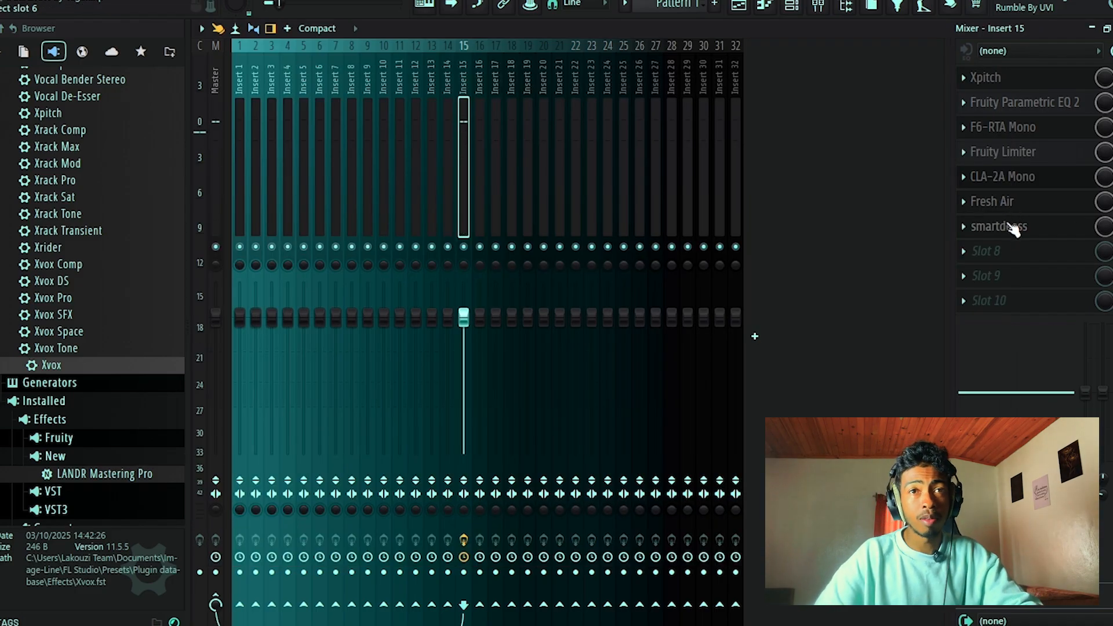
left_click(1011, 227)
left_click(1003, 67)
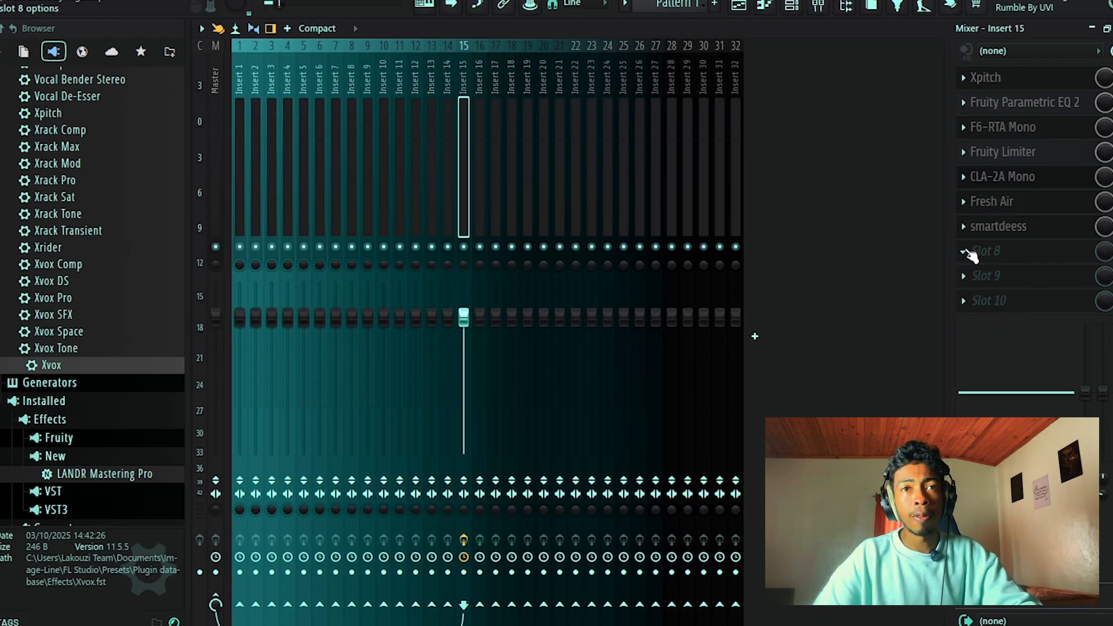
Find Magma BB Tubes Mono among all effects and load it in slot 8 of Insert 15, after smartdeess.
left_click(965, 250)
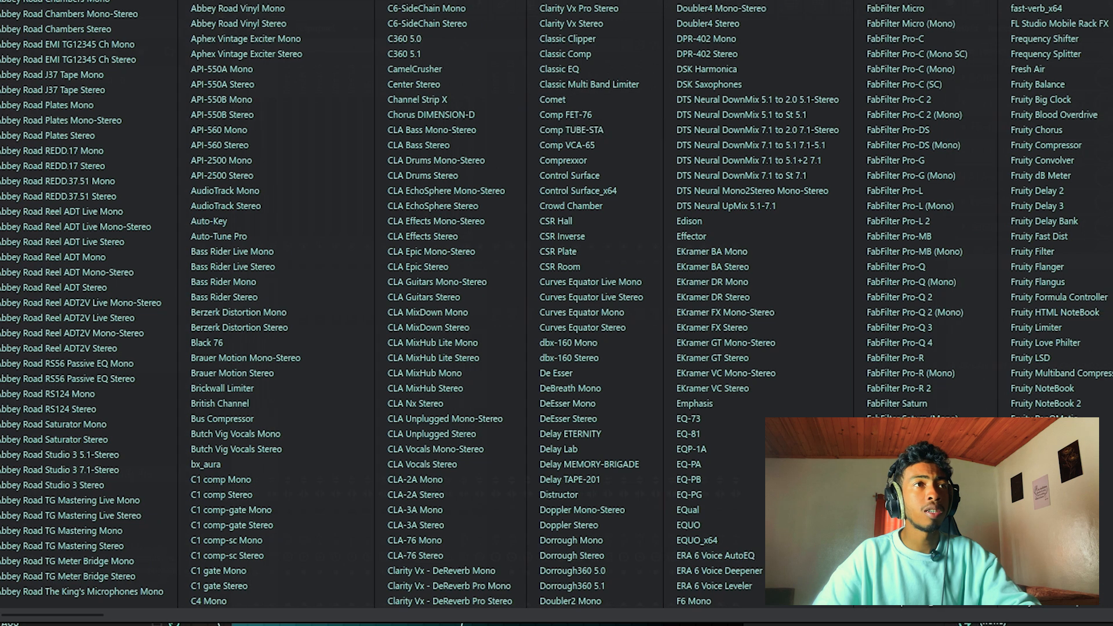
left_click(87, 1)
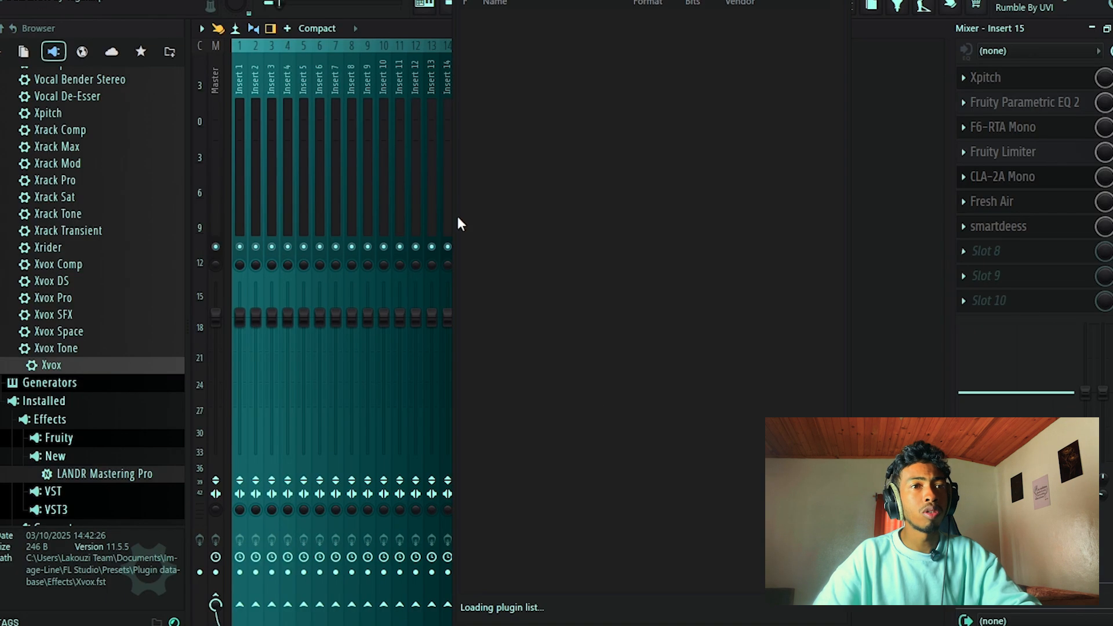
type("bb tu")
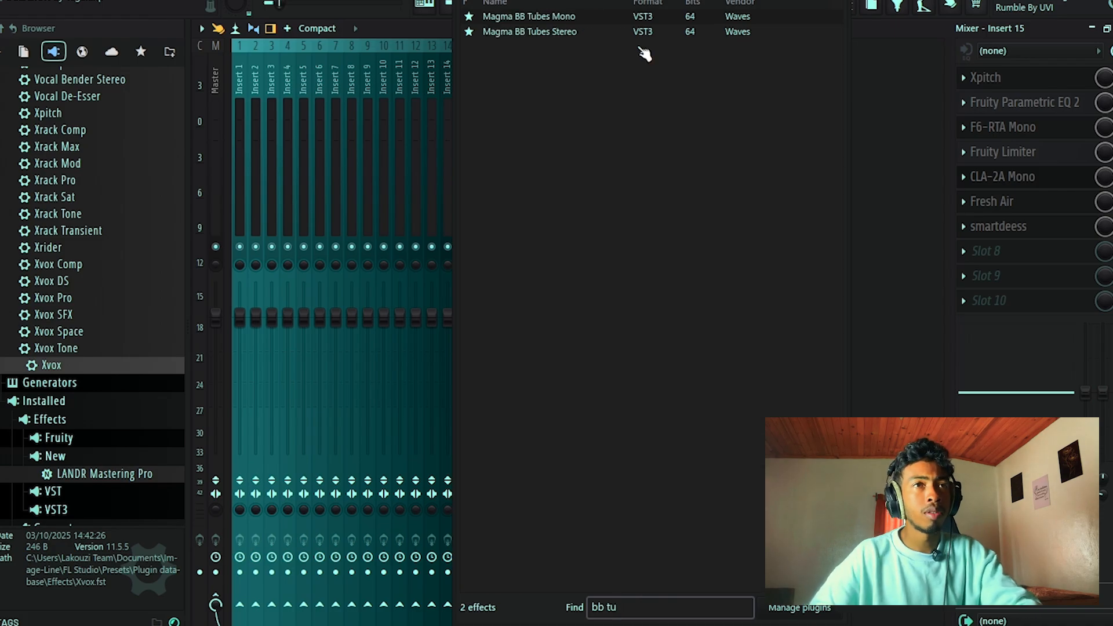
double_click(533, 17)
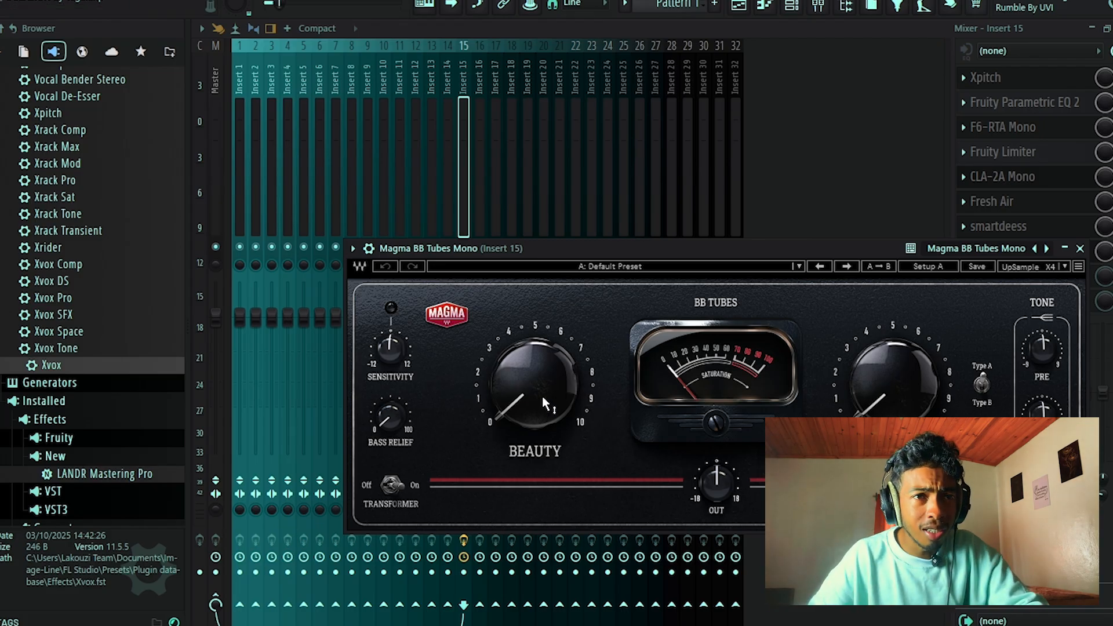
Raise Beauty and Beast in Magma BB Tubes Mono slightly above zero, listen to the vocal, and close the plugin window.
left_click_drag(544, 403, 543, 399)
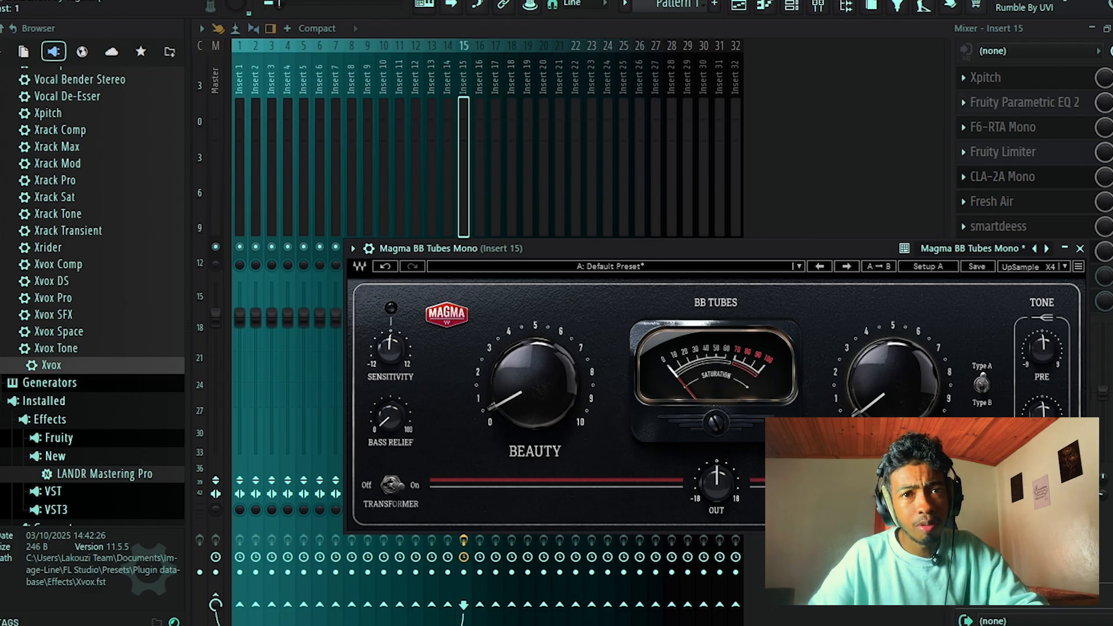
left_click_drag(700, 248, 600, 124)
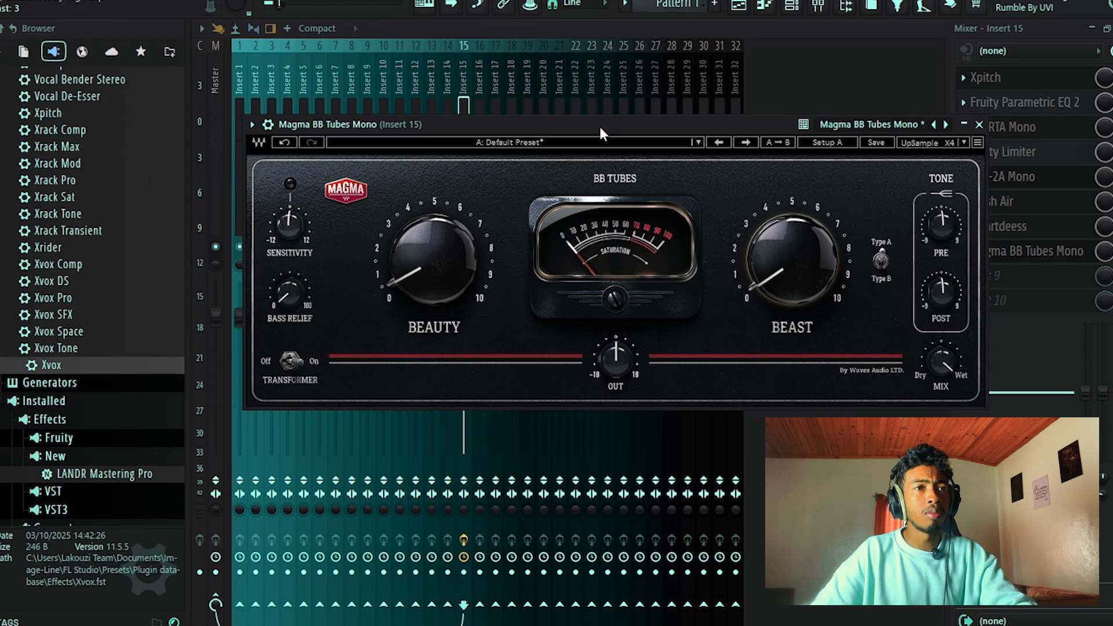
key("space")
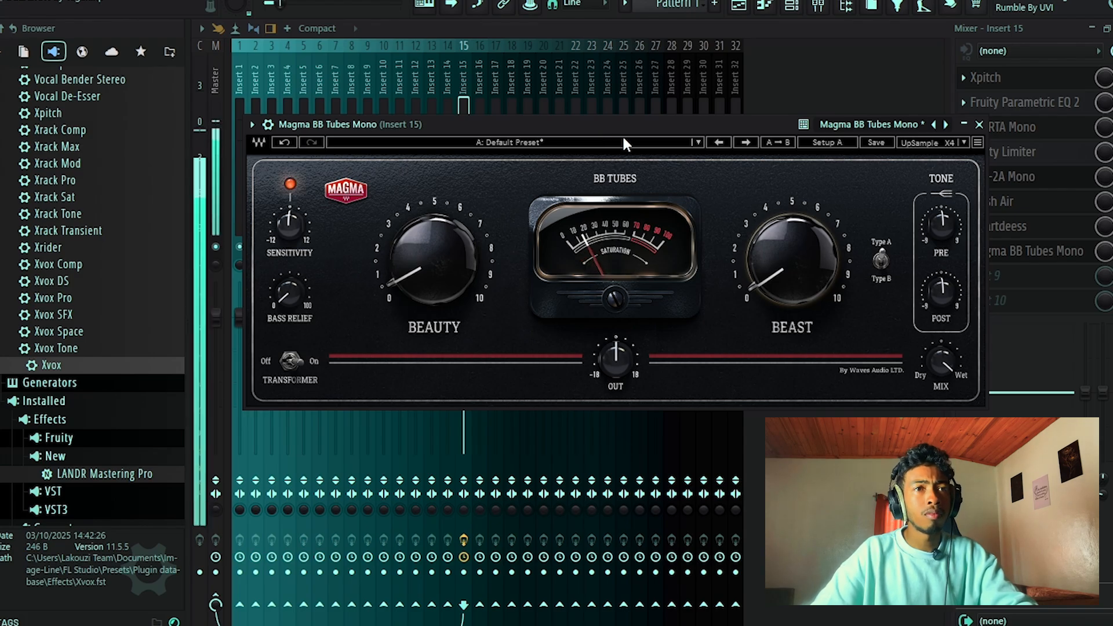
left_click(980, 124)
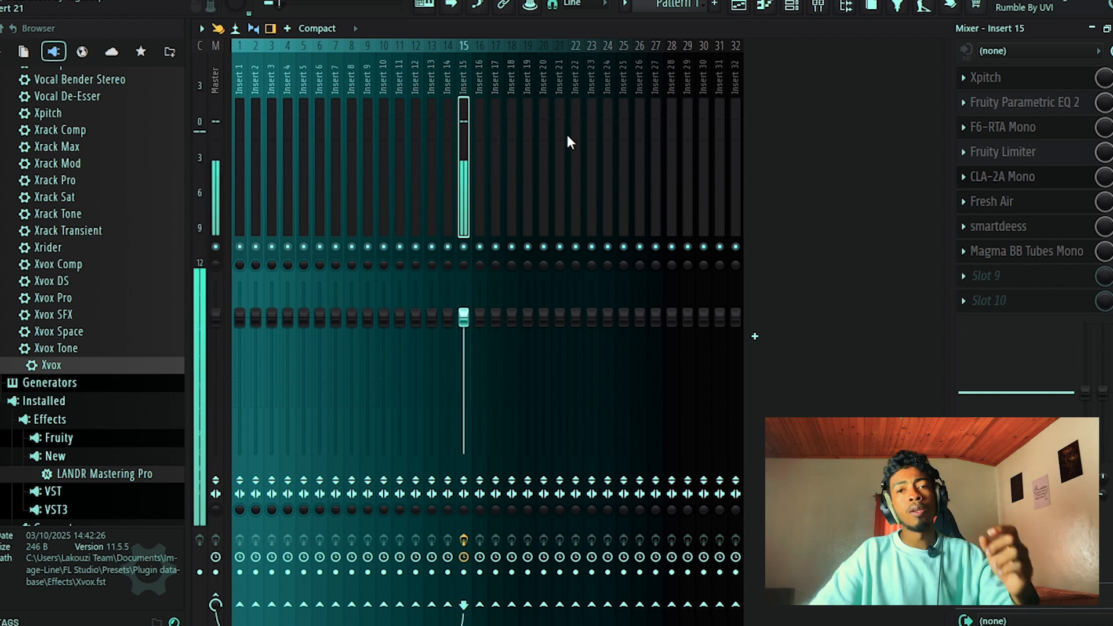
Search all effects for a noise reducer and load ERA 6 Noise Remover Pro in slot 9 of Insert 15.
left_click(982, 282)
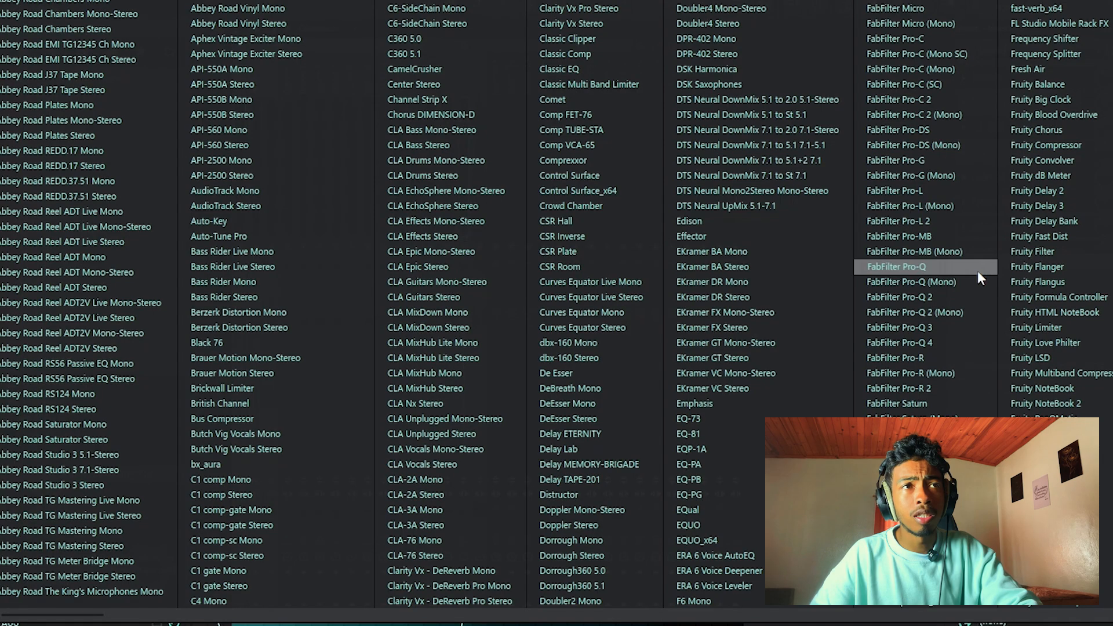
left_click(29, 2)
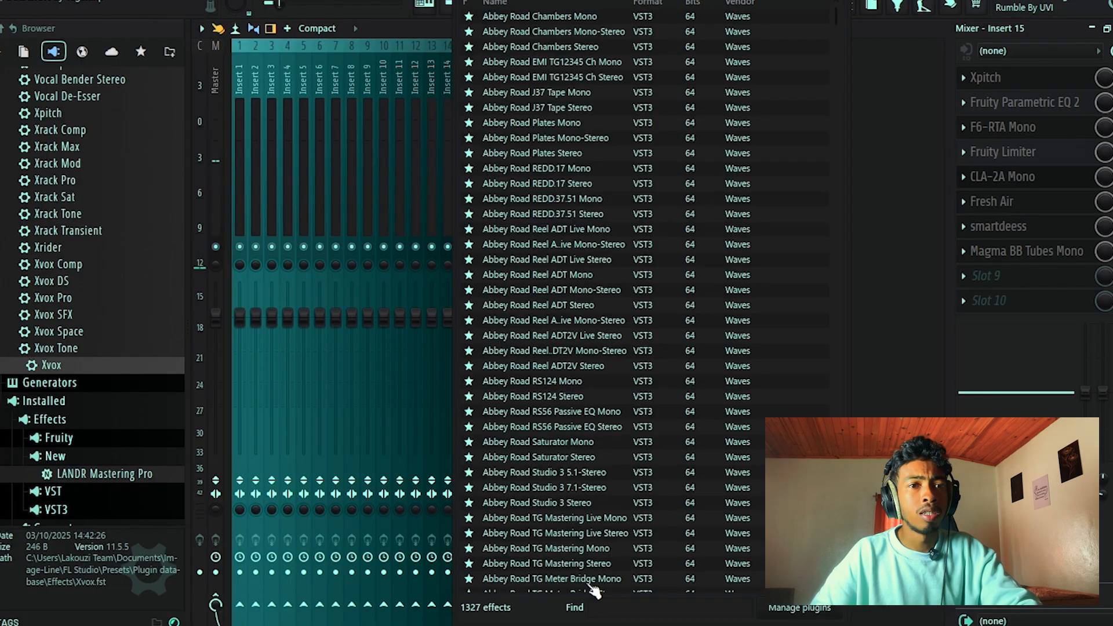
type("den")
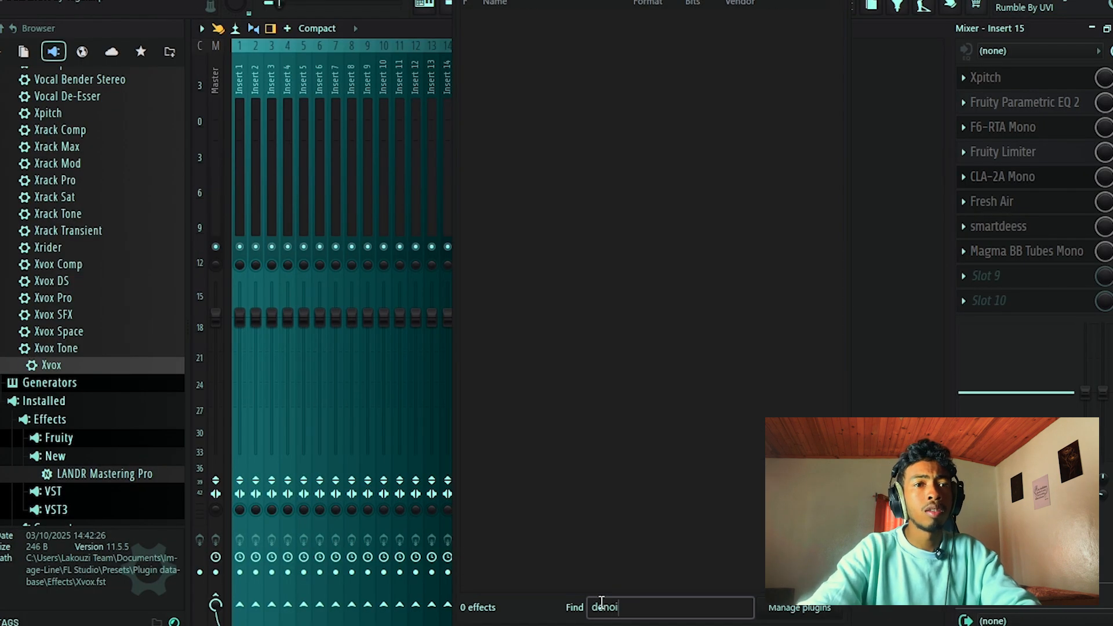
type("oi")
key("BackSpace")
key("BackSpace")
key("BackSpace")
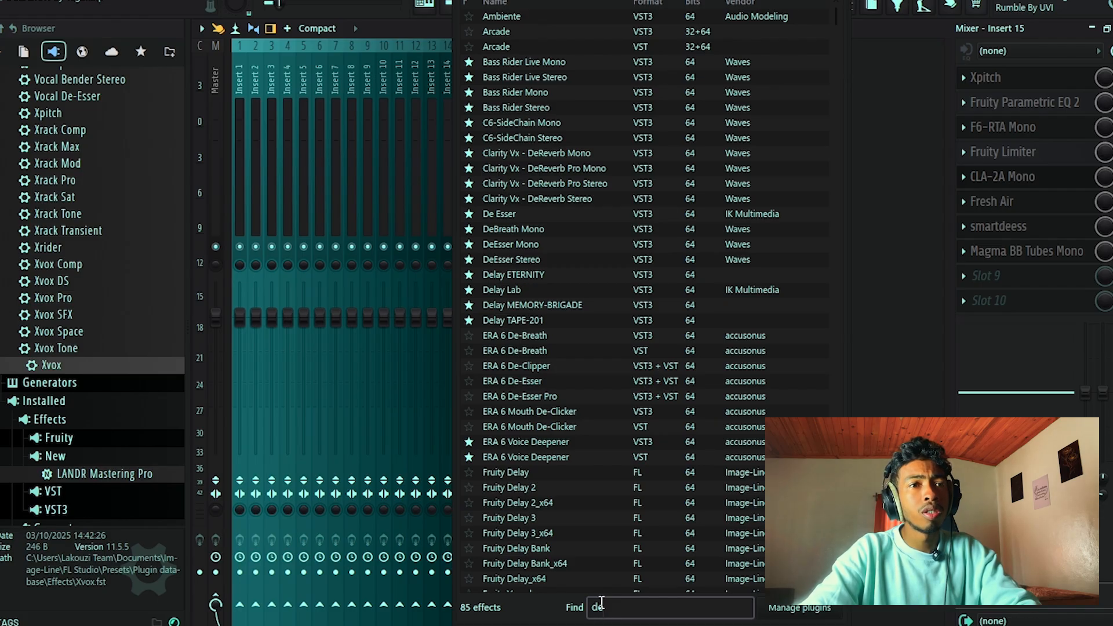
key("BackSpace")
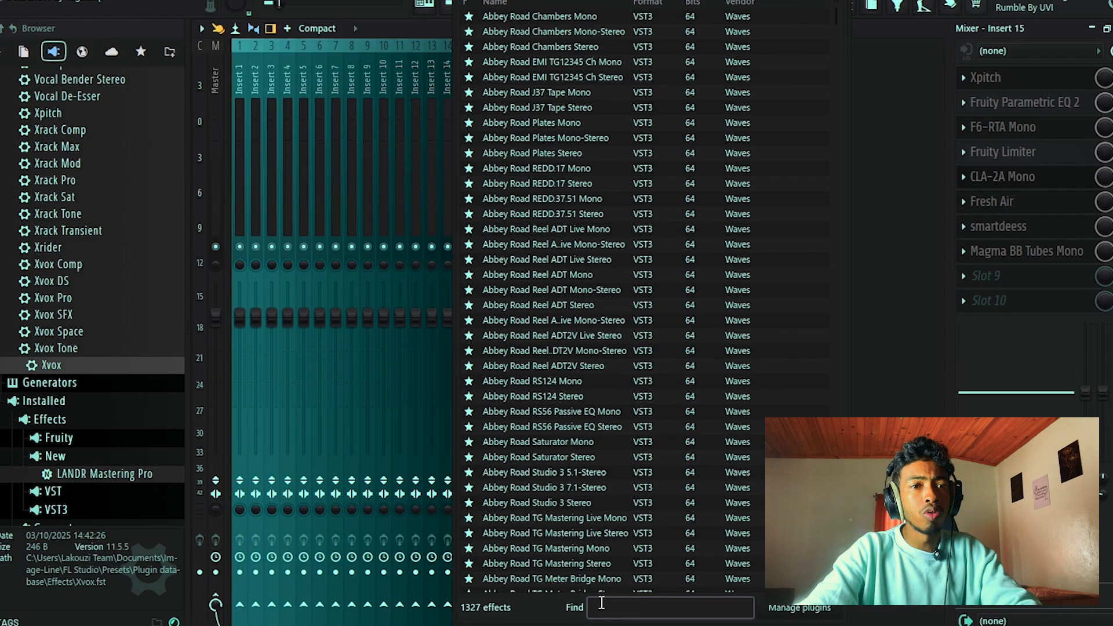
type("noi")
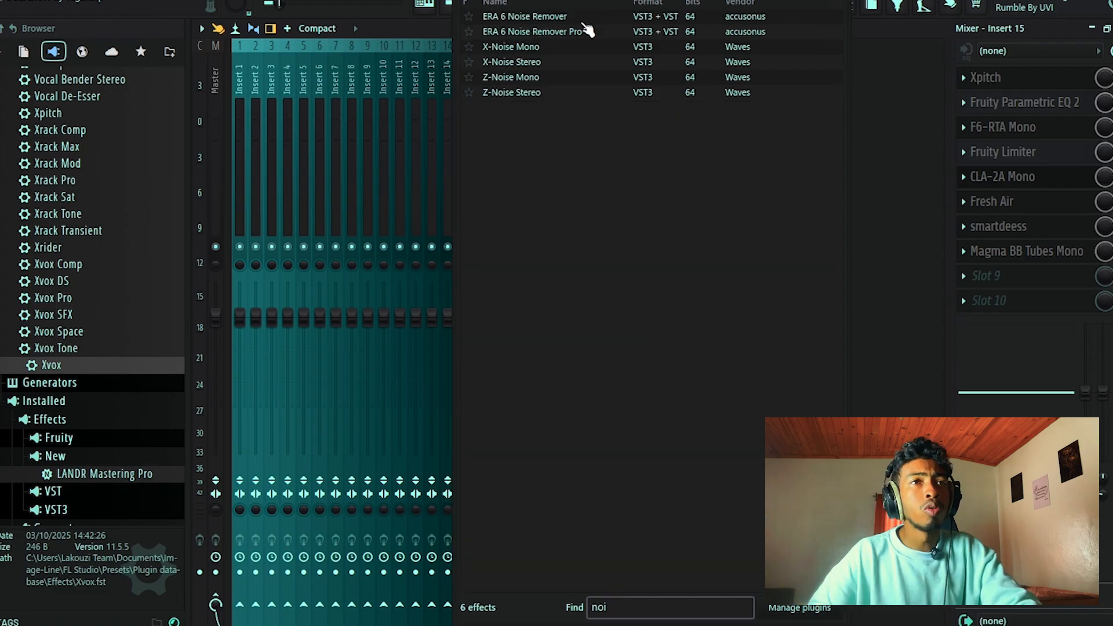
left_click(565, 35)
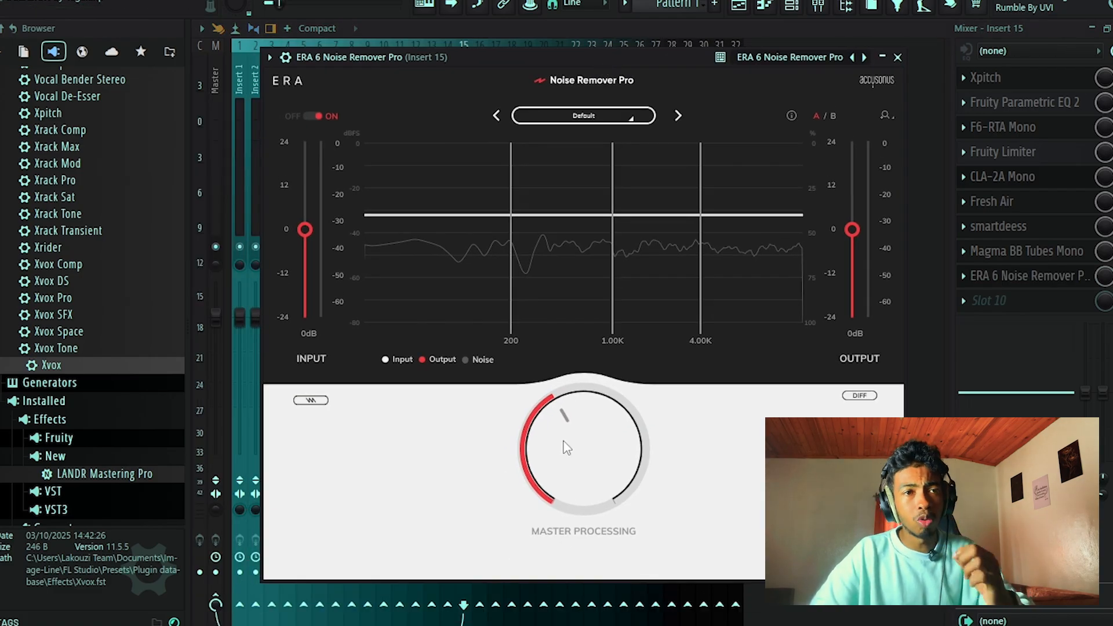
Set ERA 6 Noise Remover Pro's master processing to 33.60 % by comparing amounts, close its window and play the processed vocal.
left_click_drag(562, 440, 555, 504)
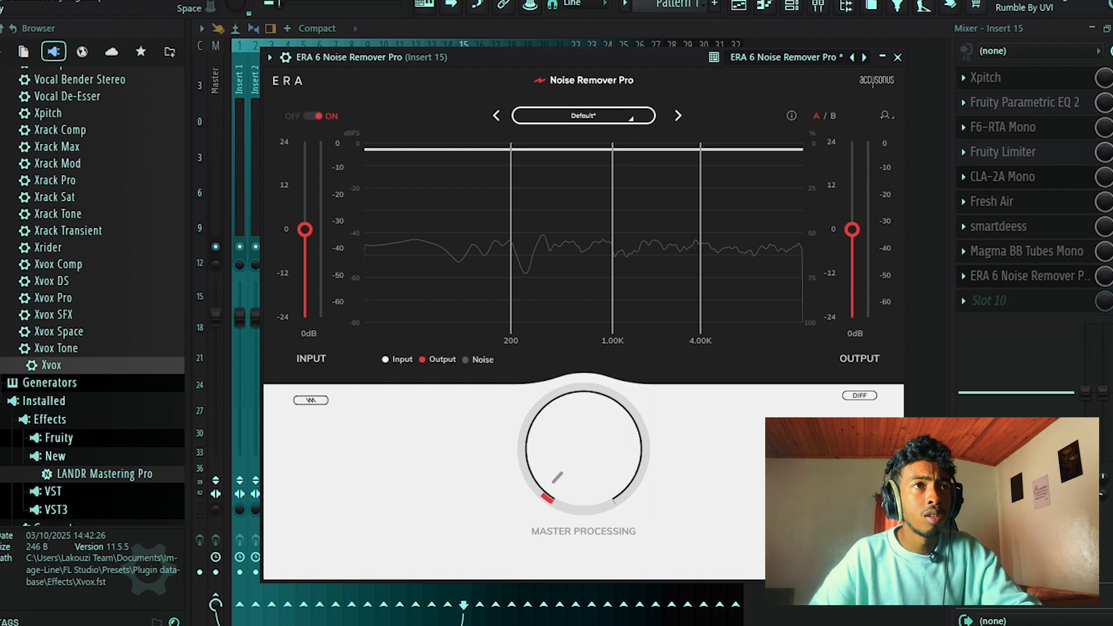
left_click_drag(553, 471, 577, 262)
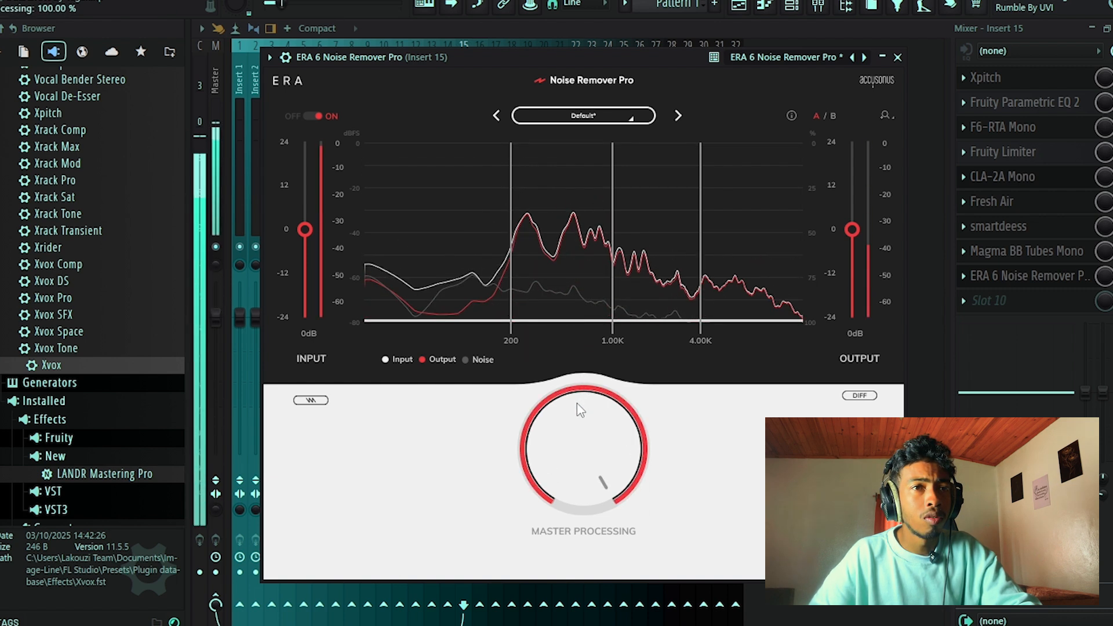
left_click_drag(576, 402, 572, 496)
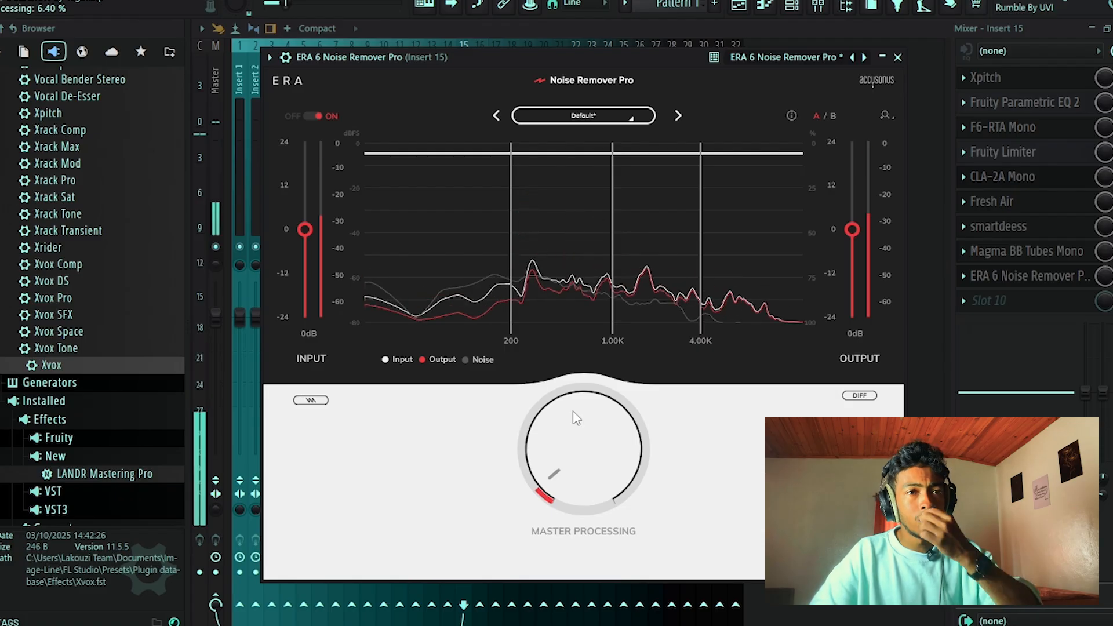
mouse_move(574, 415)
left_mouse_down()
mouse_move(568, 465)
mouse_move(575, 377)
mouse_move(572, 409)
left_mouse_up()
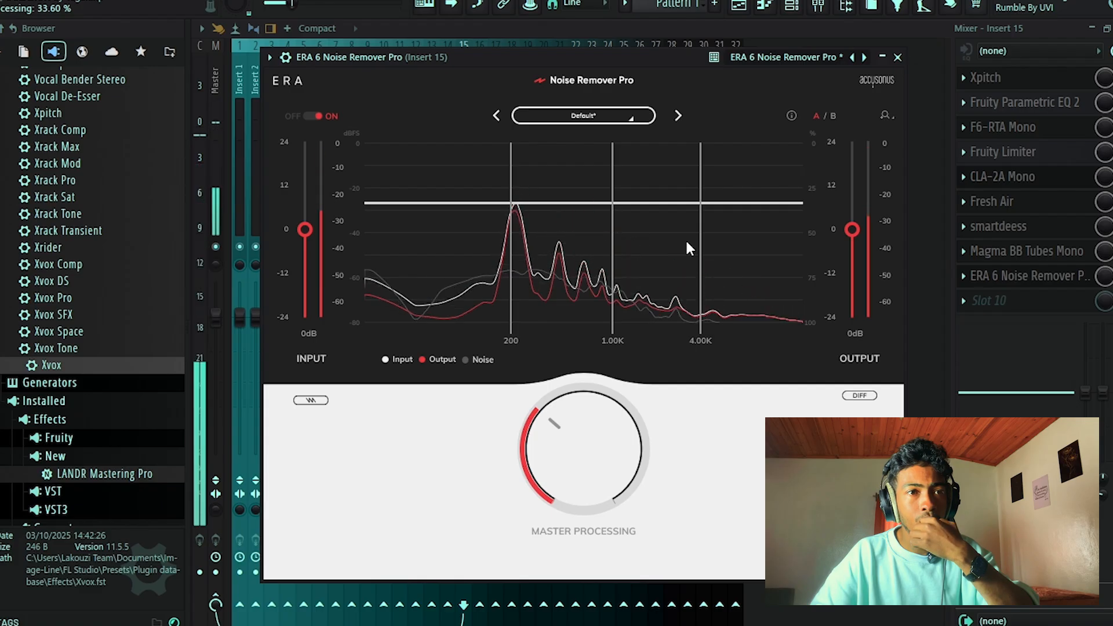
left_click(896, 57)
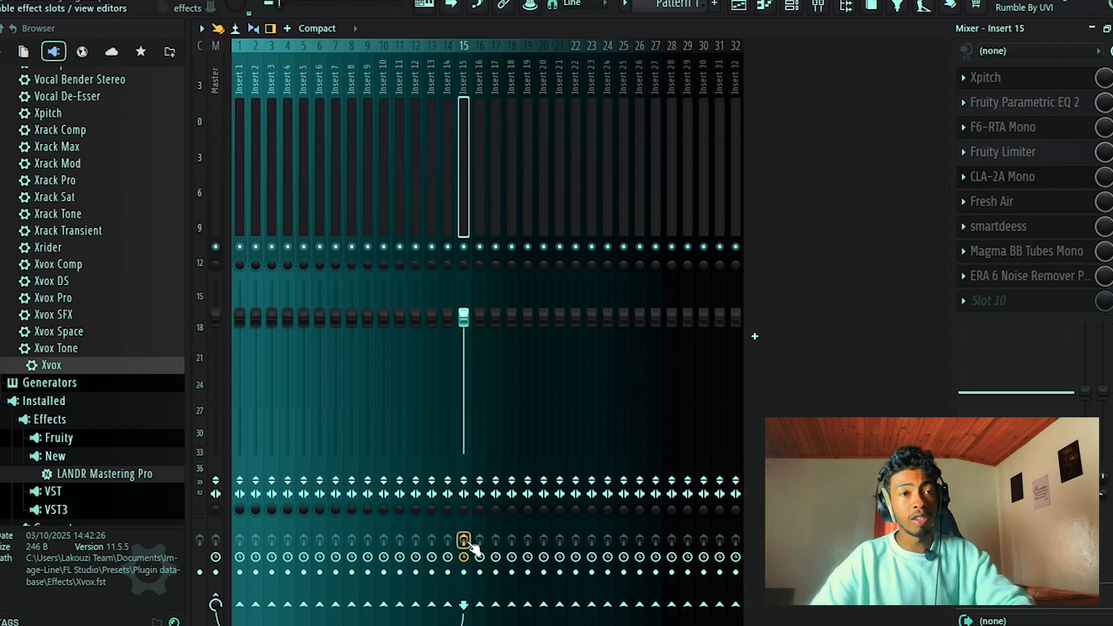
key("space")
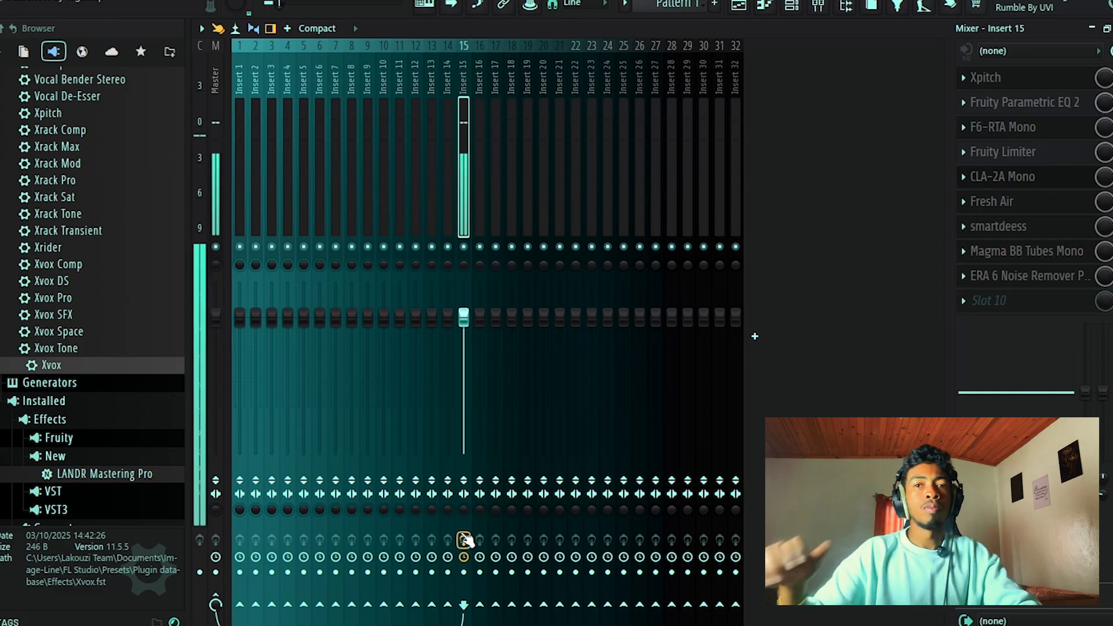
Load the saved mixer preset root 1 from the LIMA AIRPLANE MODE folder onto Insert 16.
left_click(482, 176)
right_click(482, 176)
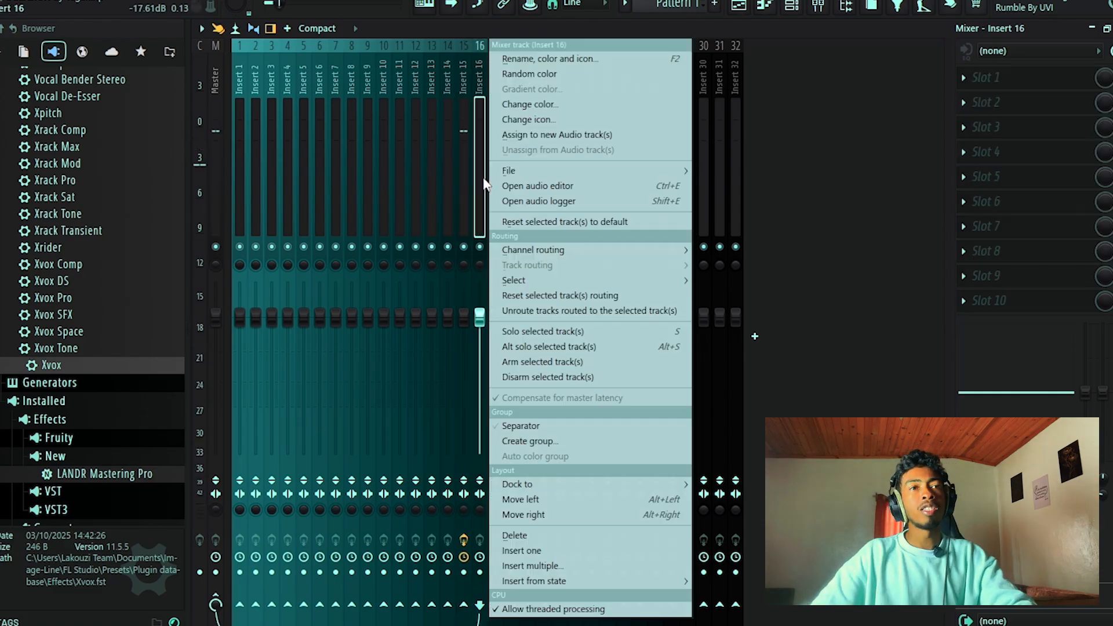
mouse_move(554, 172)
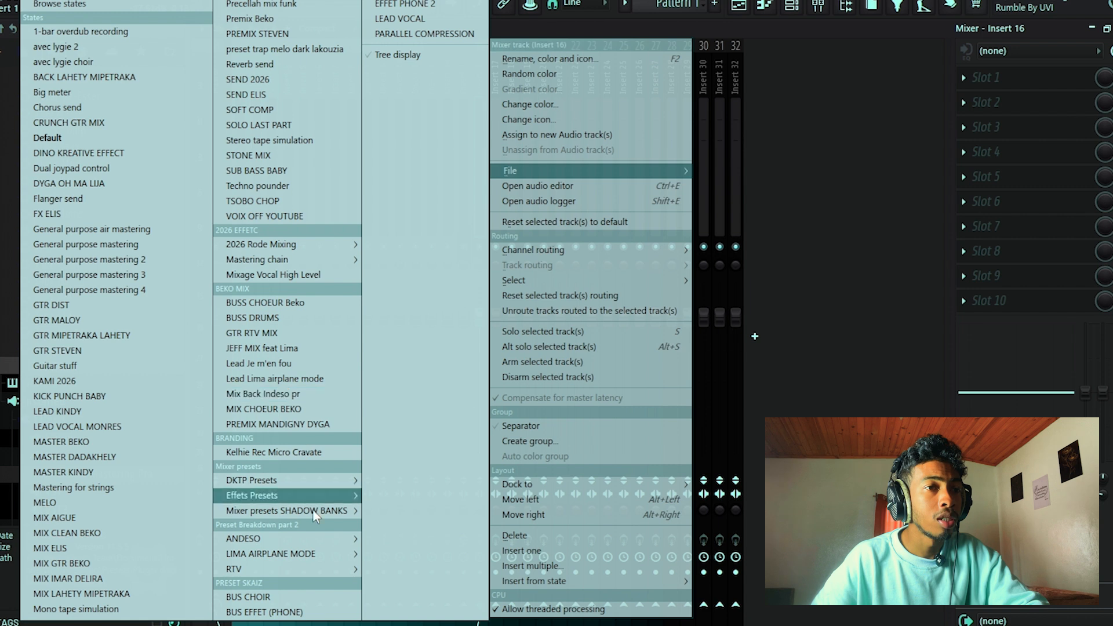
mouse_move(313, 541)
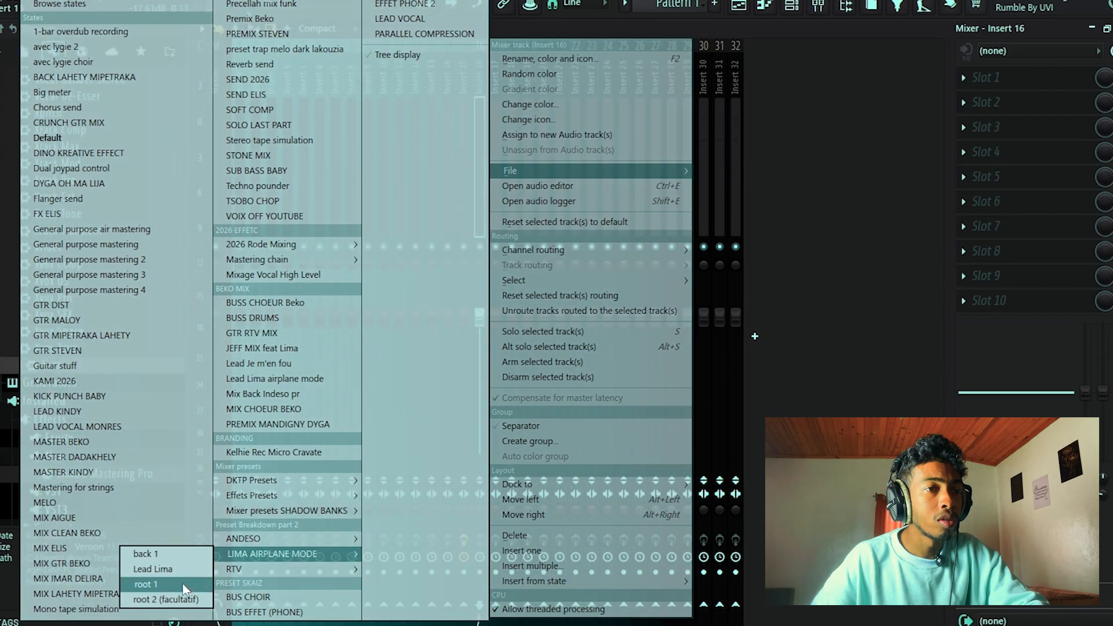
left_click(185, 588)
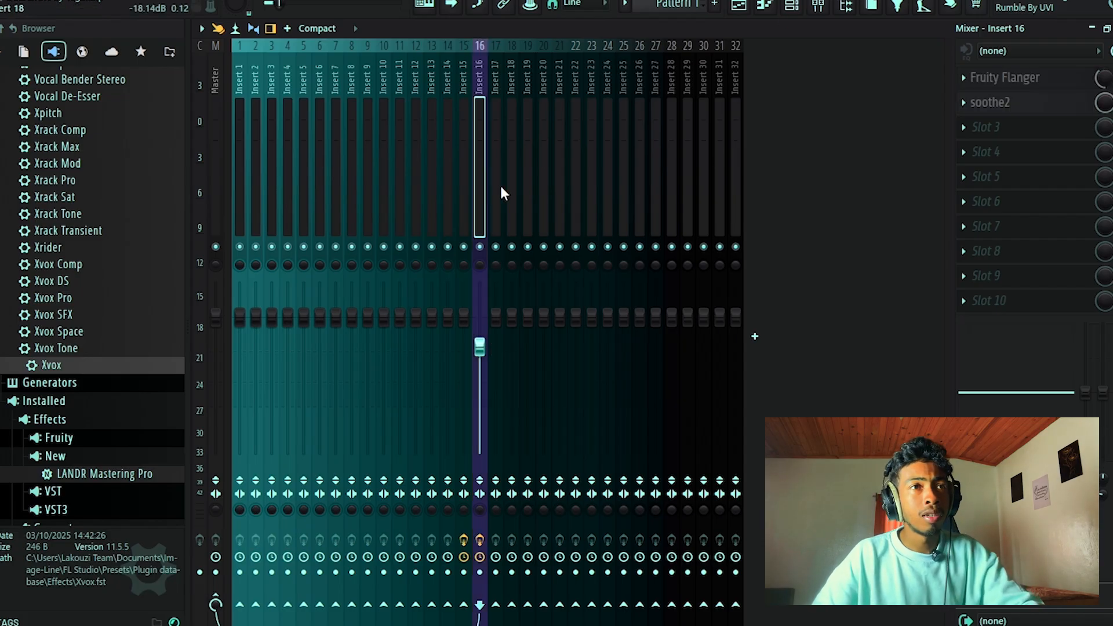
Send Insert 15 to Insert 16 and lower Insert 16's fader slightly against the playing vocal.
left_click(467, 190)
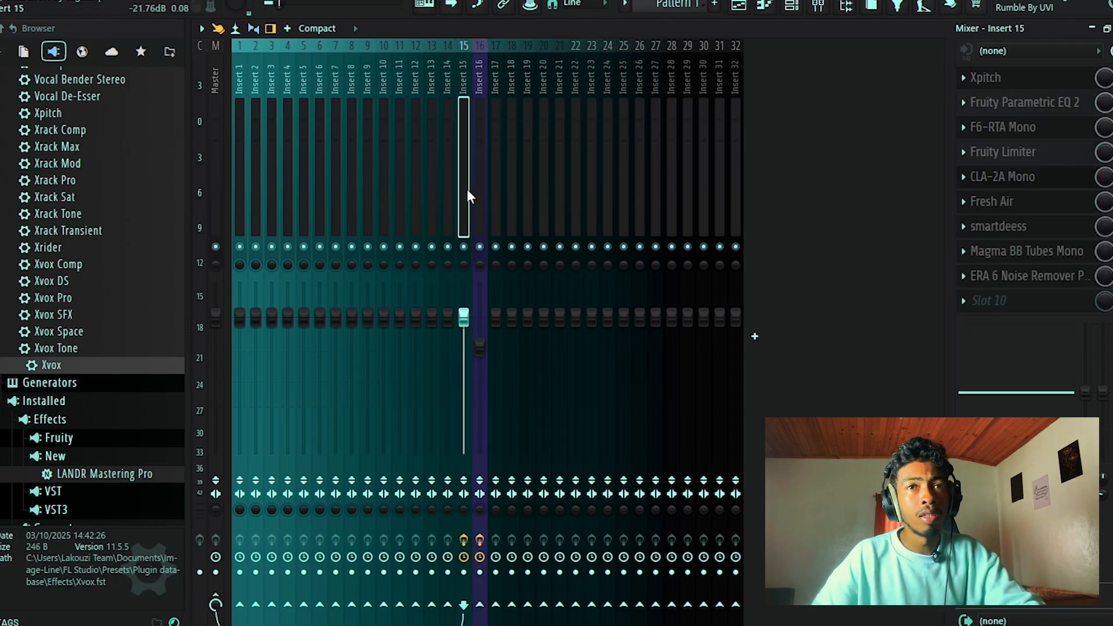
left_click(481, 606)
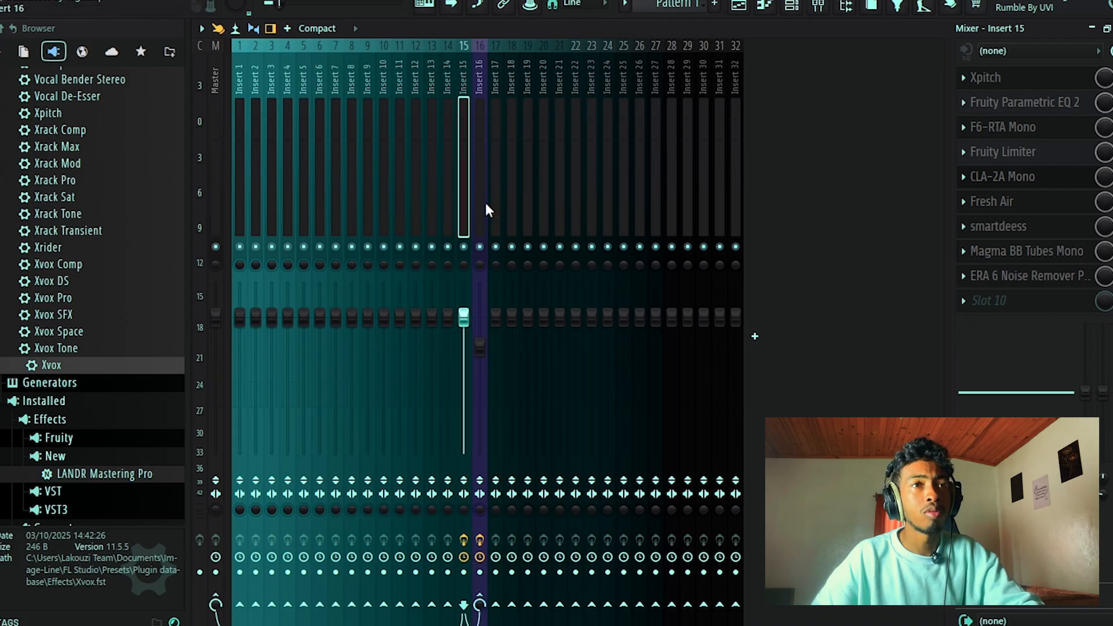
key("space")
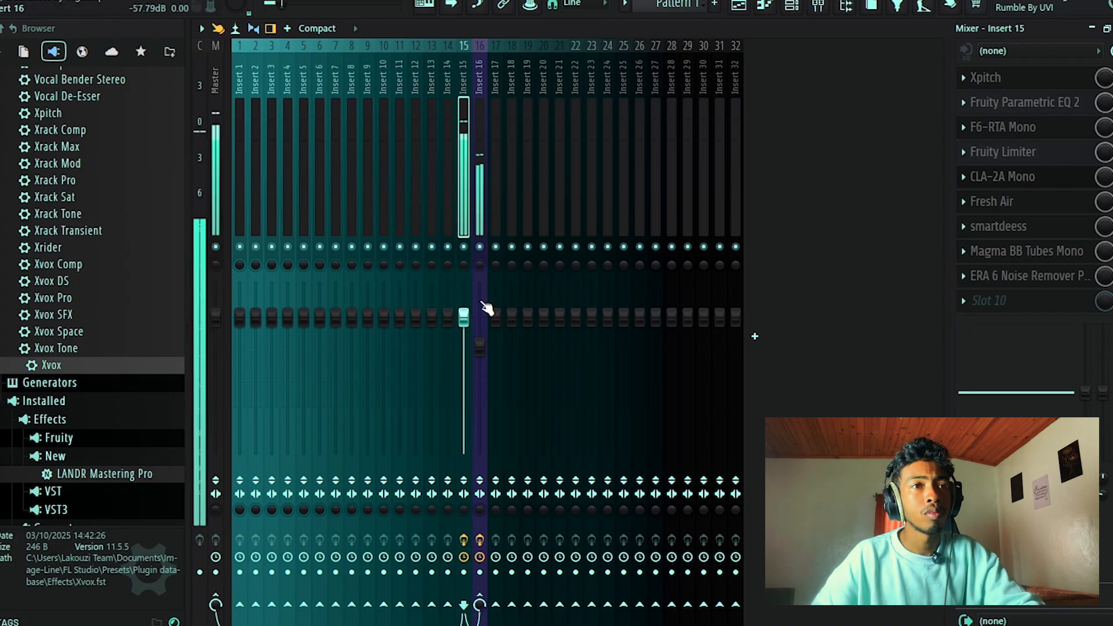
left_click_drag(486, 349, 485, 352)
left_click(466, 188)
left_click(473, 190)
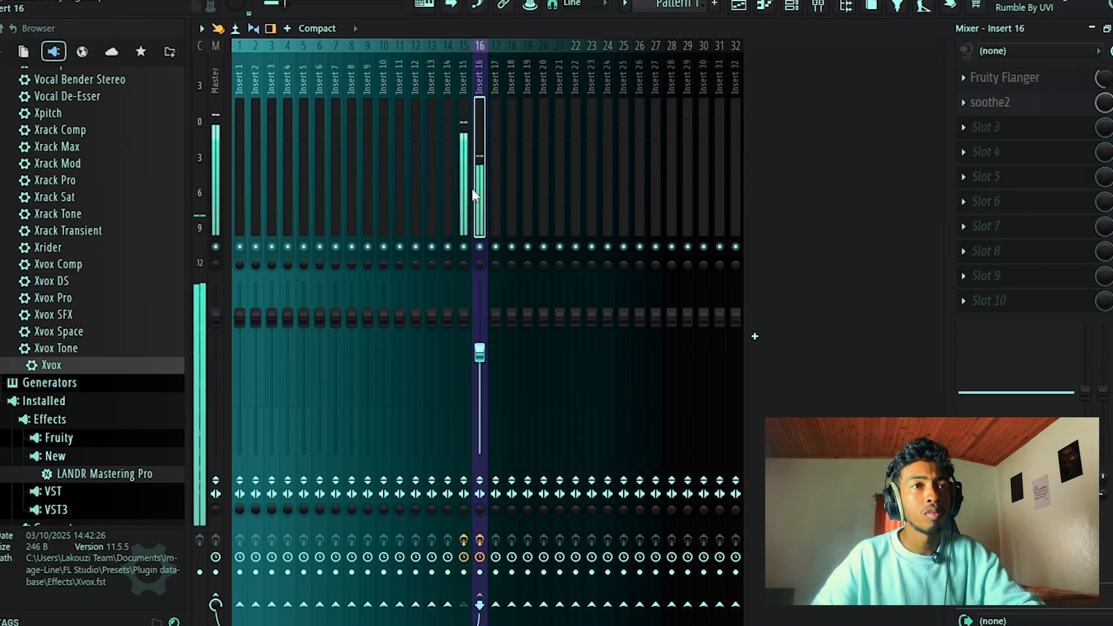
Switch between Insert 15 and Insert 16 to compare the dry vocal and its effect send during playback.
left_click(468, 198)
left_click(479, 194)
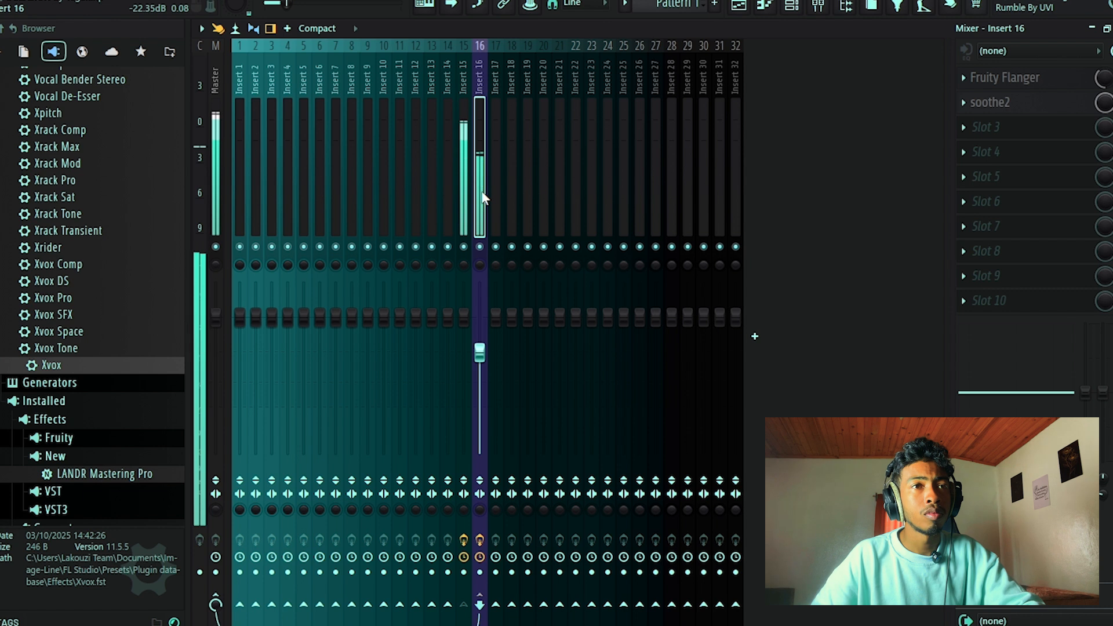
left_click(473, 200)
left_click(476, 201)
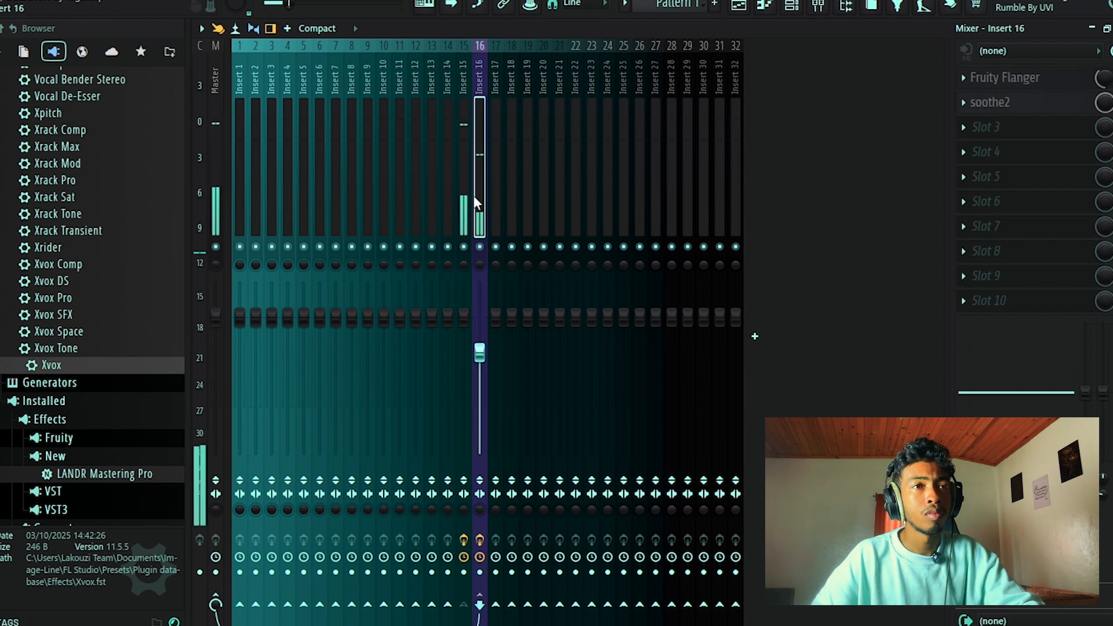
left_click(468, 202)
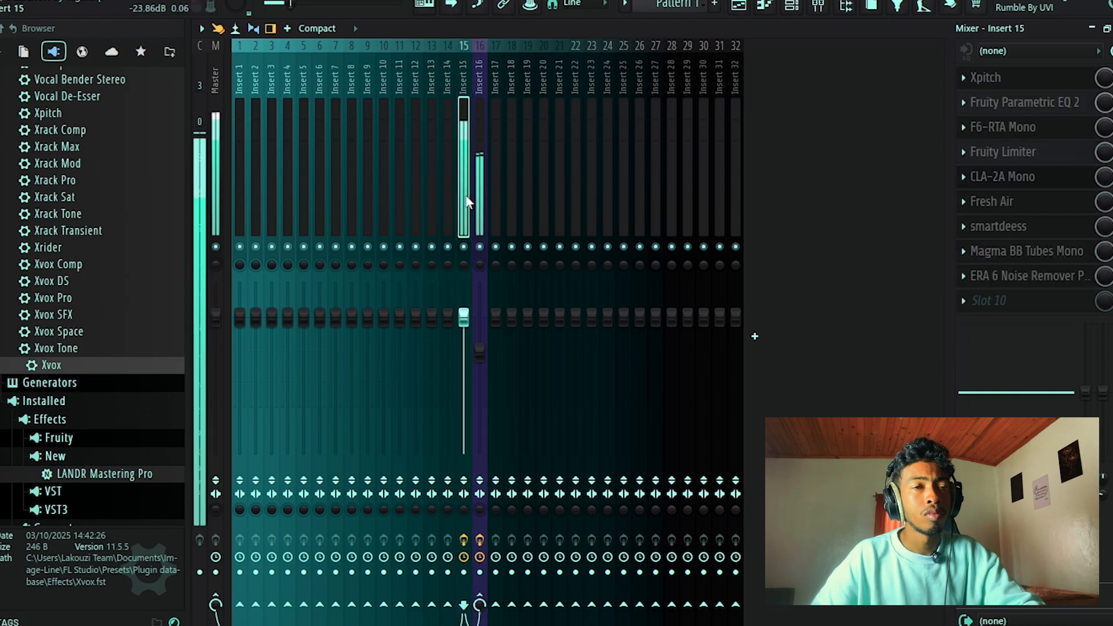
left_click(480, 351)
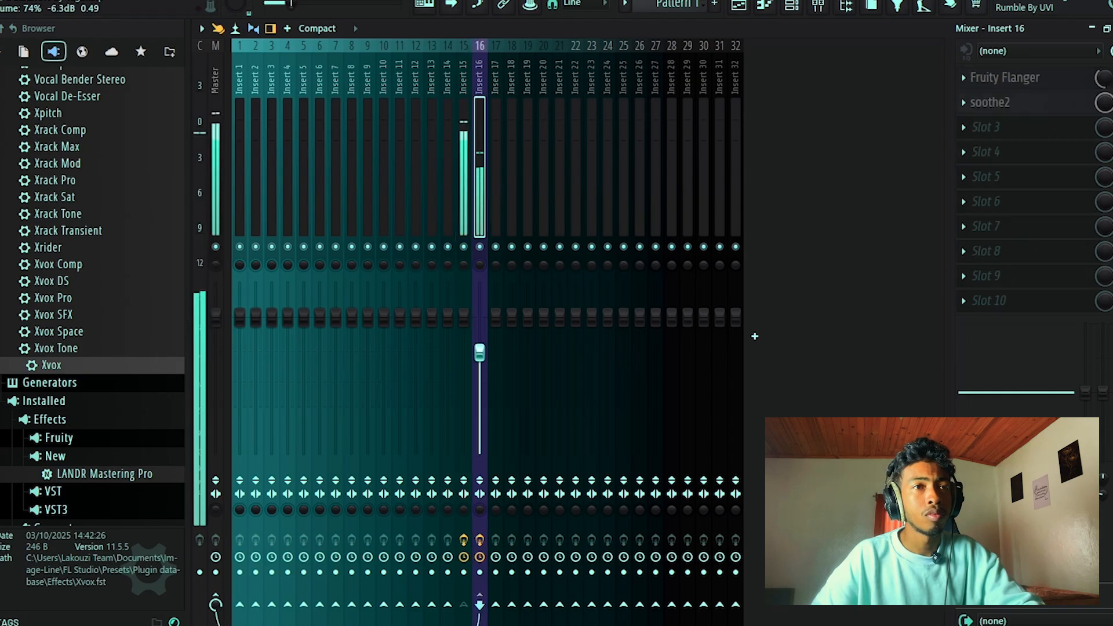
left_click(466, 212)
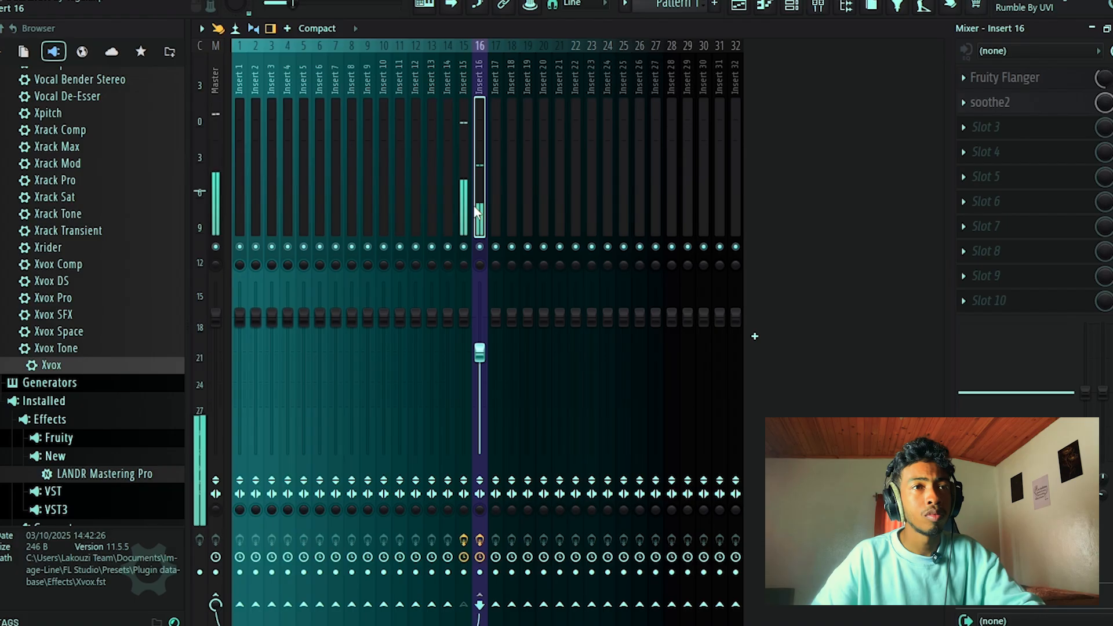
left_click(463, 210)
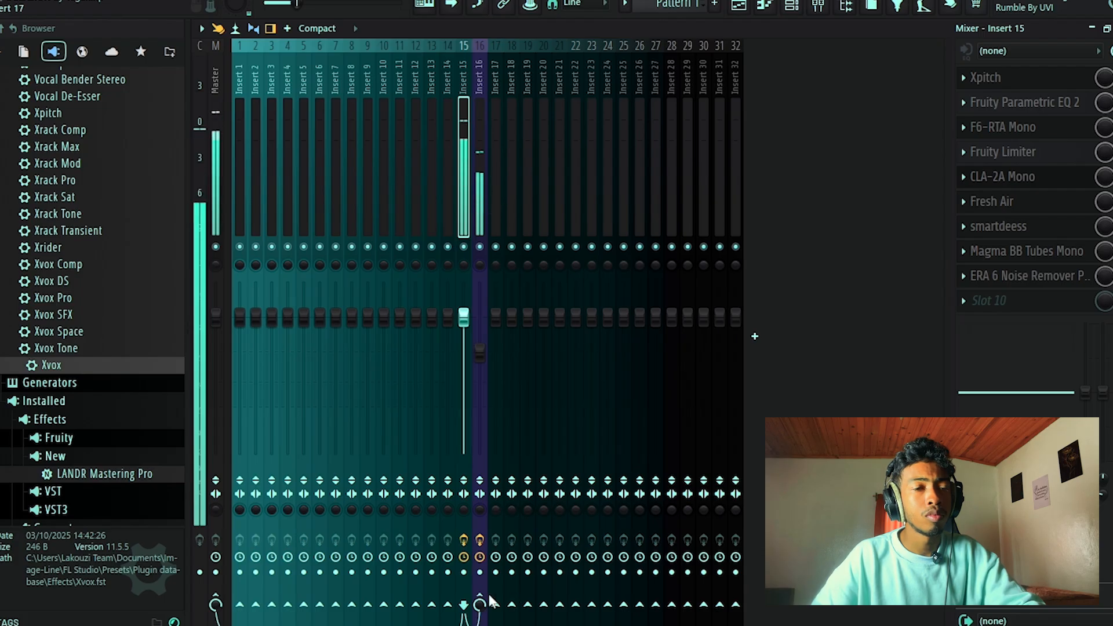
Load the saved mixer preset Lead RTV 3è étape from the RTV folder onto Insert 17.
right_click(492, 189)
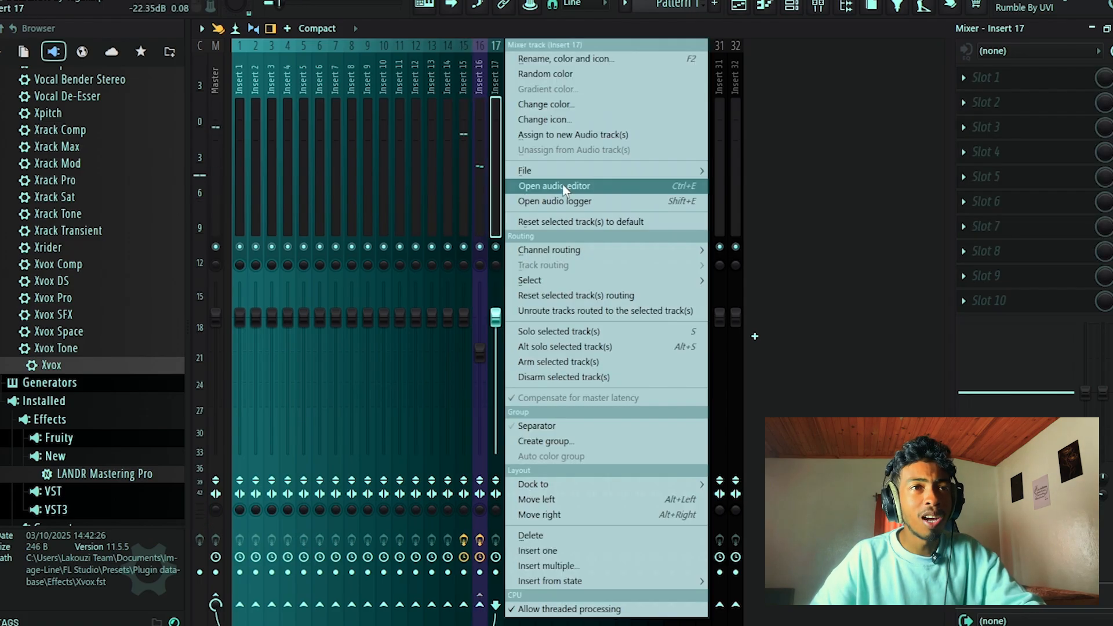
mouse_move(566, 170)
mouse_move(301, 544)
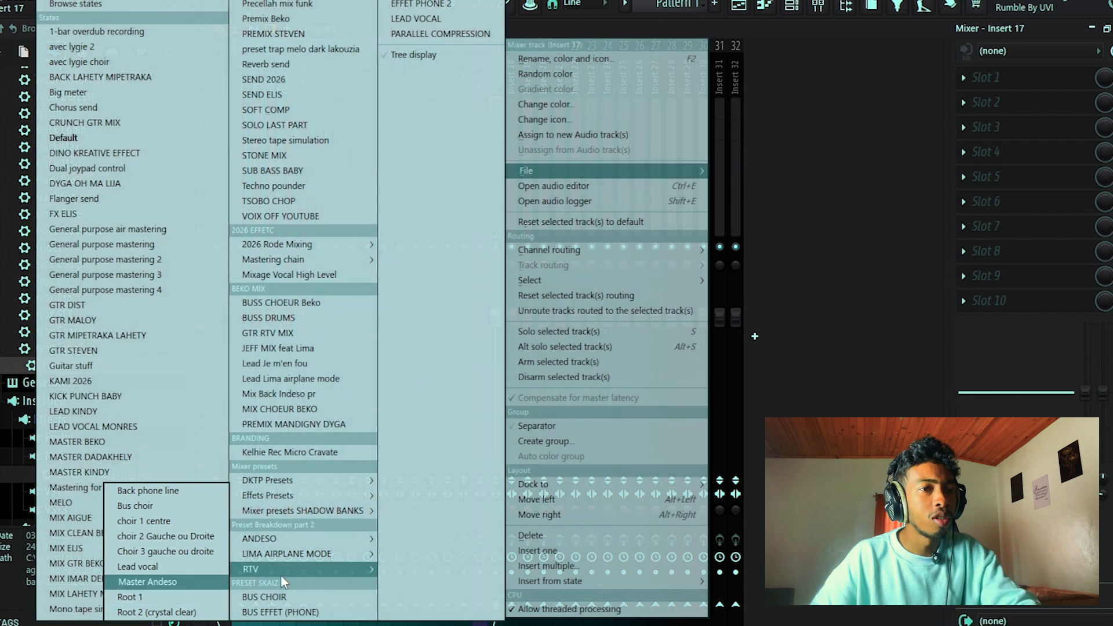
mouse_move(285, 571)
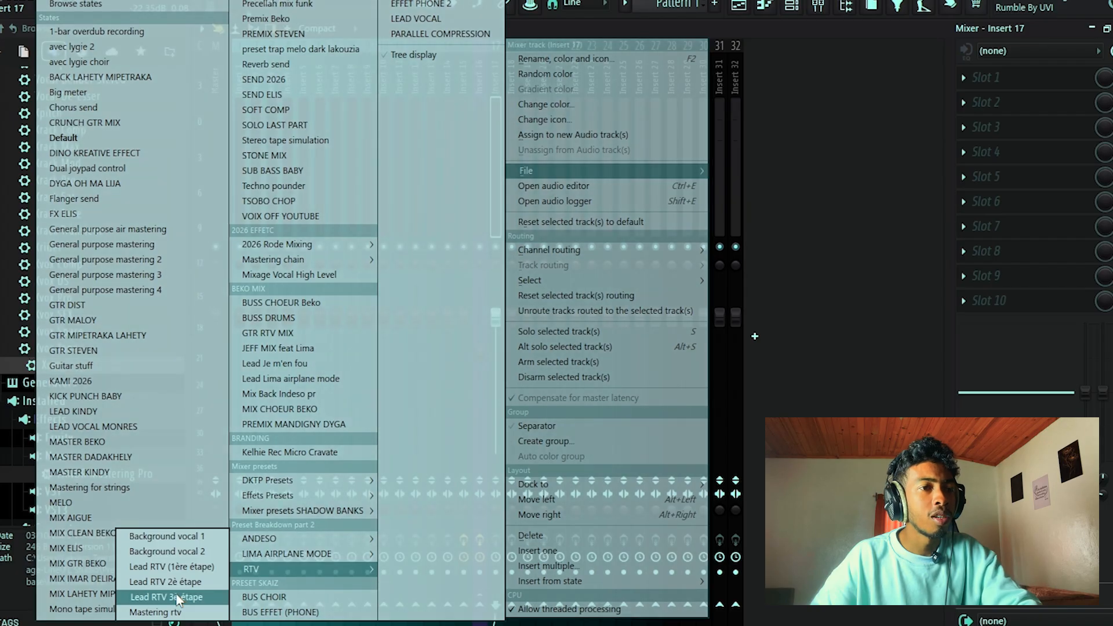
left_click(166, 597)
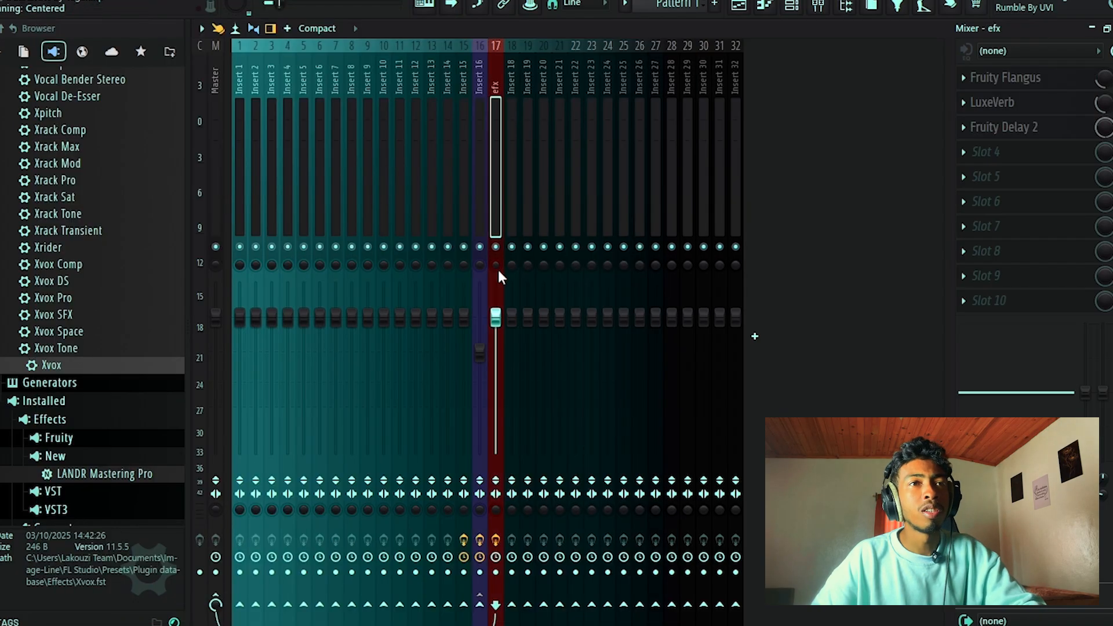
Send Insert 15 to the efx track and lower the efx fader well below its default level.
left_click(474, 181)
left_click(464, 180)
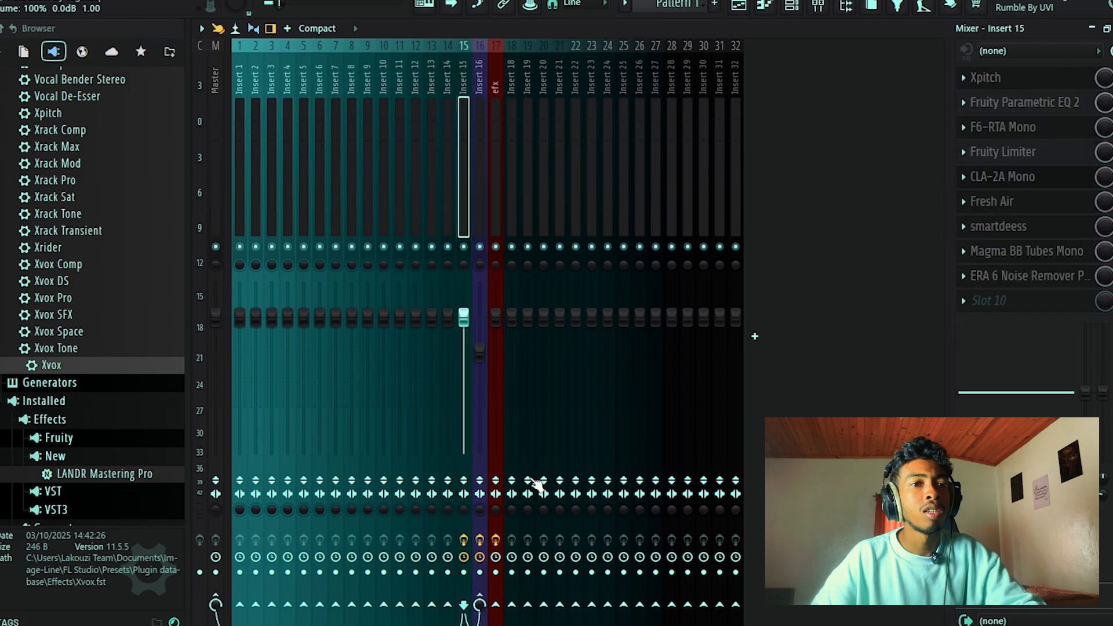
left_click_drag(494, 320, 494, 366)
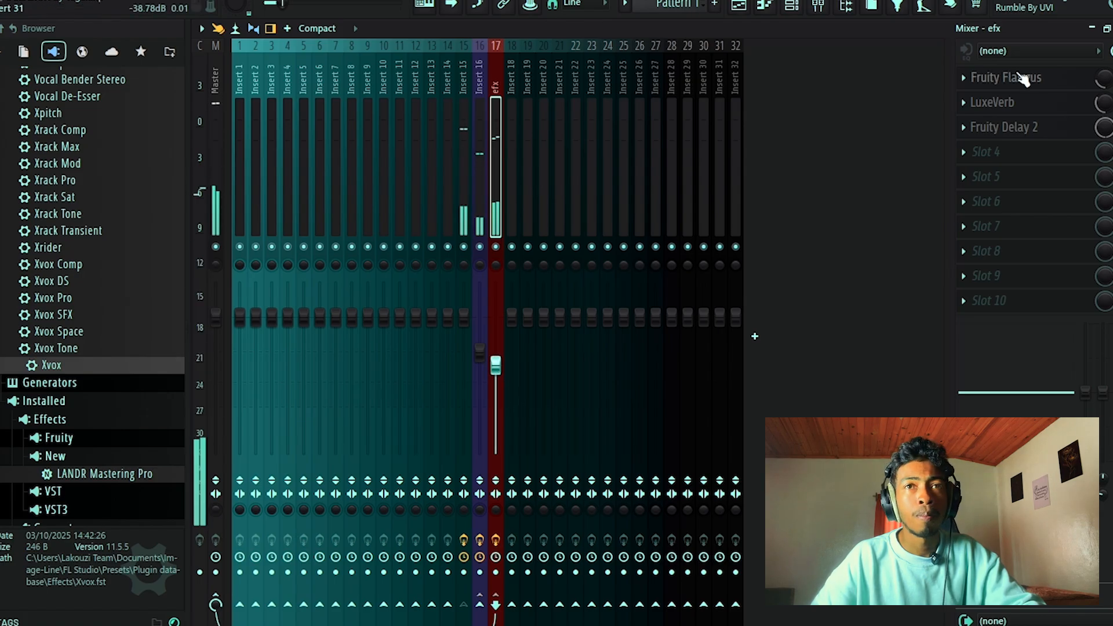
Adjust the mix levels of the effects on the efx track and fine-tune its fader against the playing vocal.
left_click_drag(1107, 104, 1107, 135)
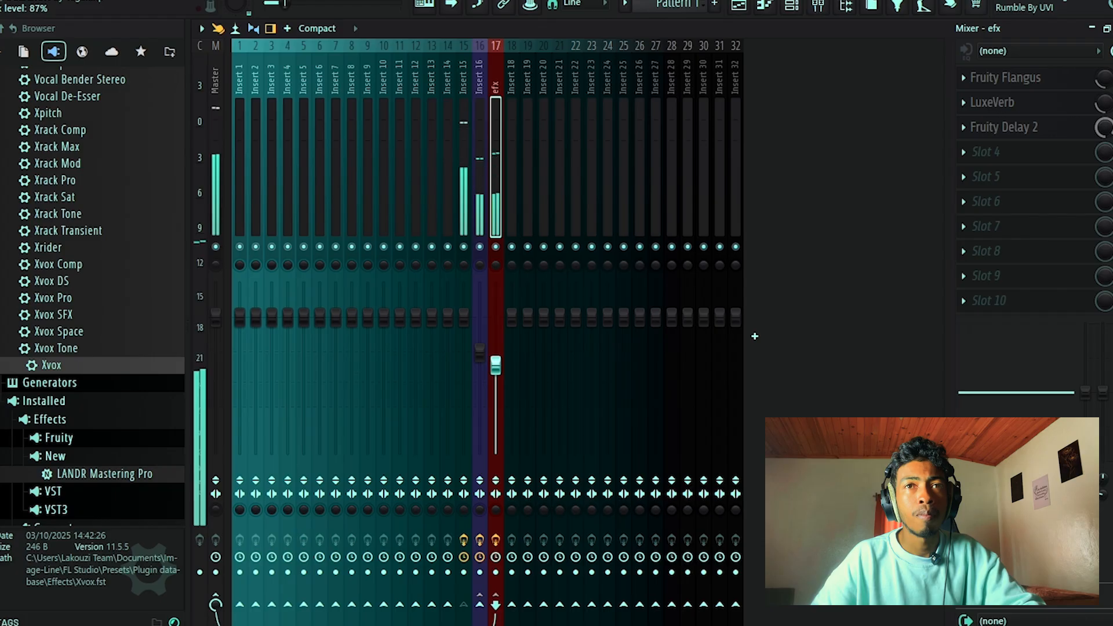
left_click_drag(1107, 79, 1107, 73)
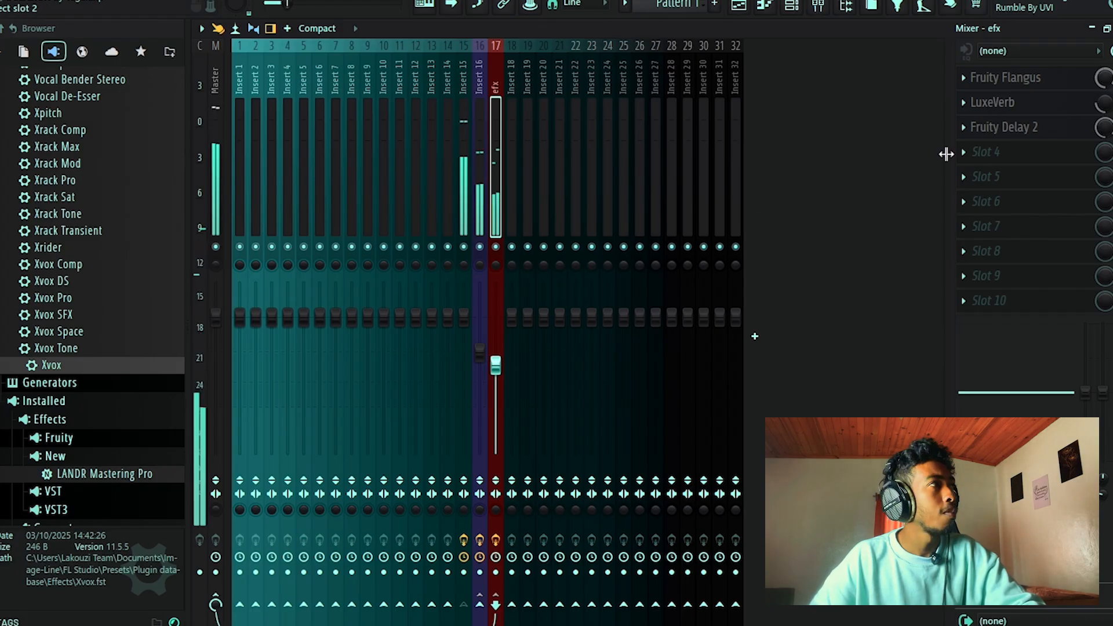
left_click_drag(587, 365, 587, 333)
left_click_drag(496, 333, 499, 370)
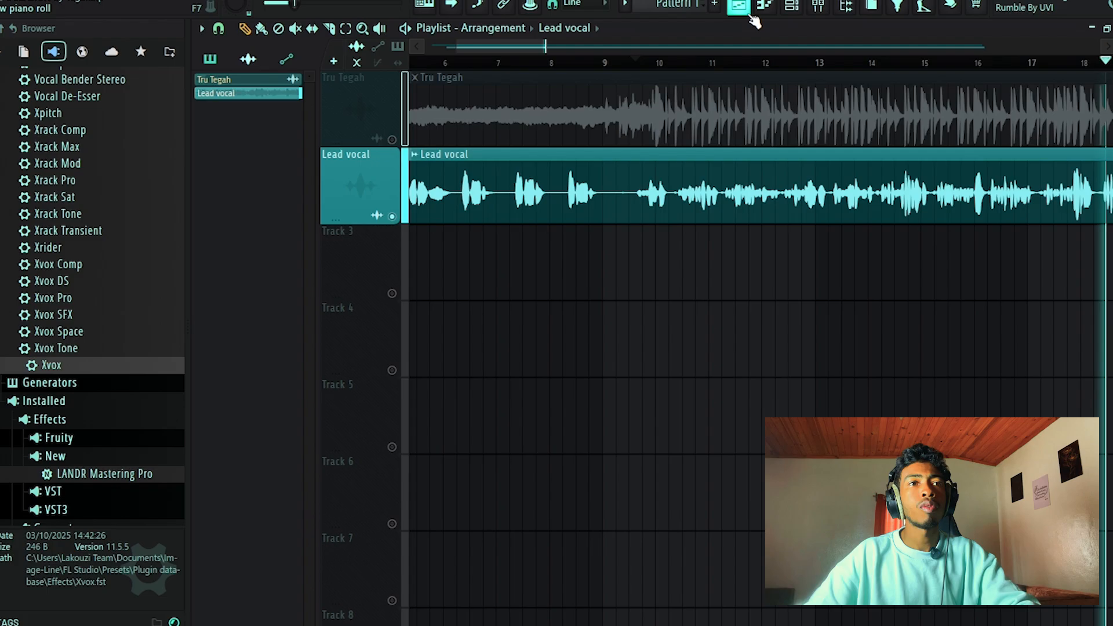
Unmute the Tru Tegah track in the playlist and play it with the lead vocal from midway through bar 9.
left_click(739, 6)
scroll(746, 179, "down", 3)
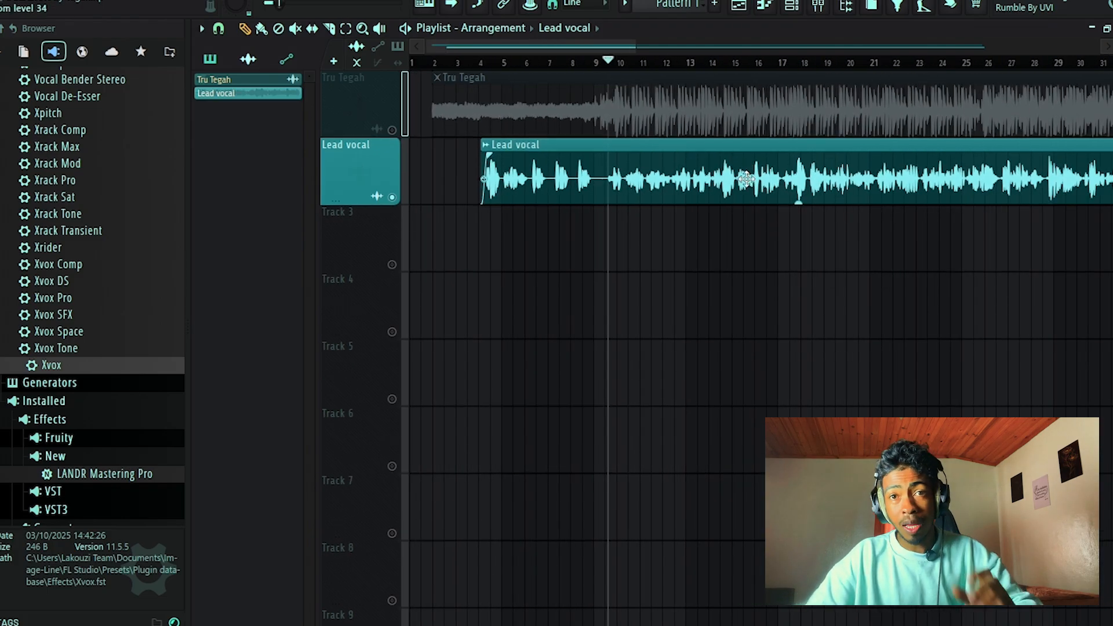
scroll(746, 180, "up", 3)
left_click(559, 62)
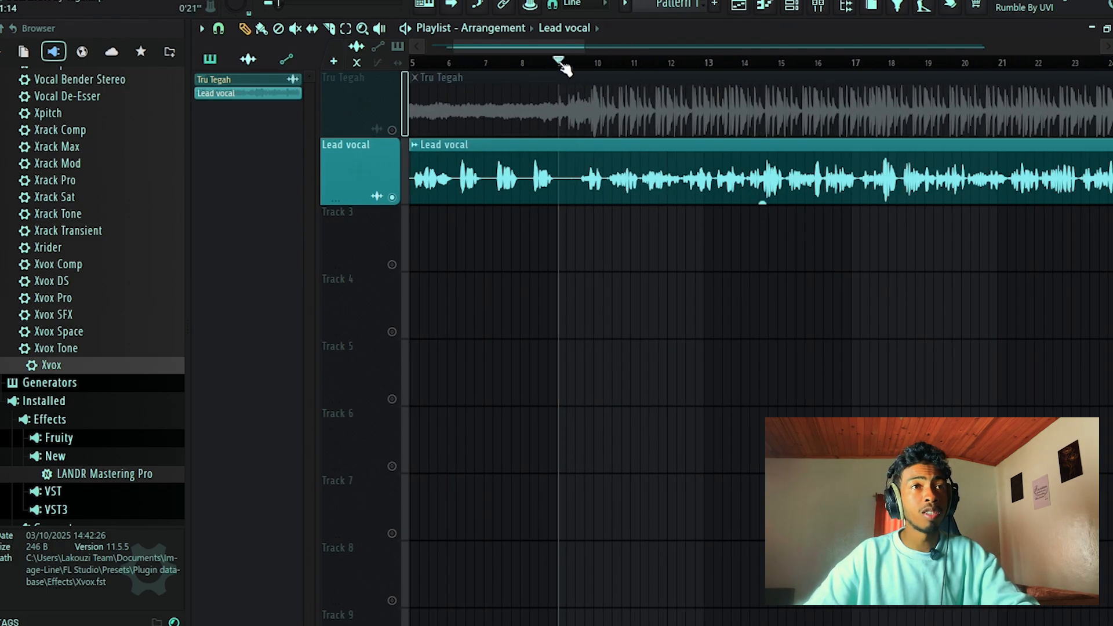
left_click(392, 129)
left_click(578, 62)
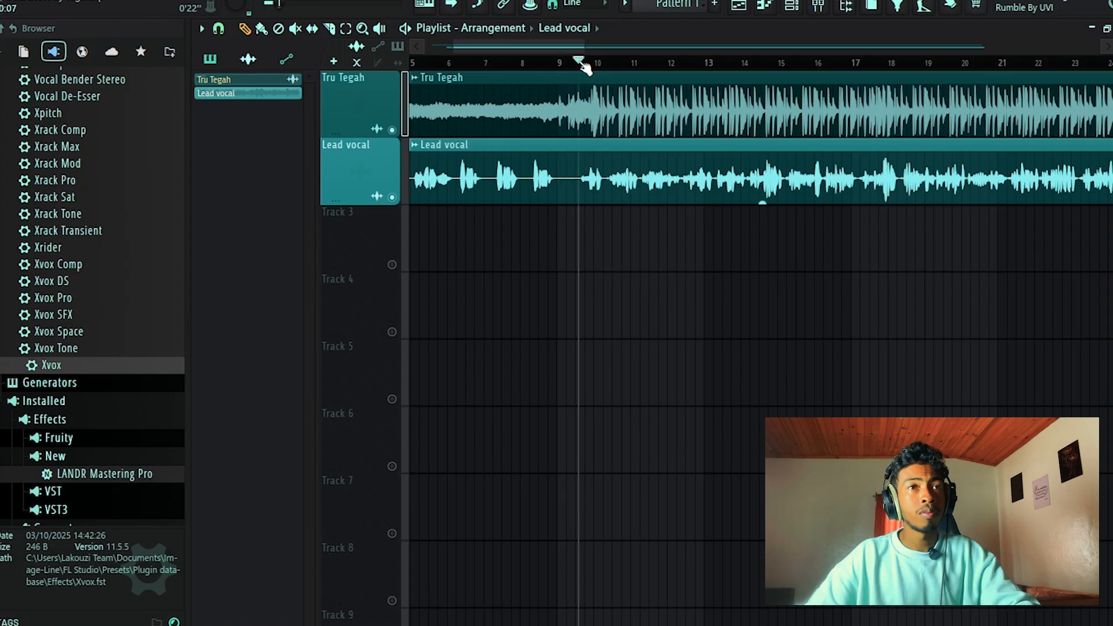
key("space")
scroll(601, 159, "up", 2)
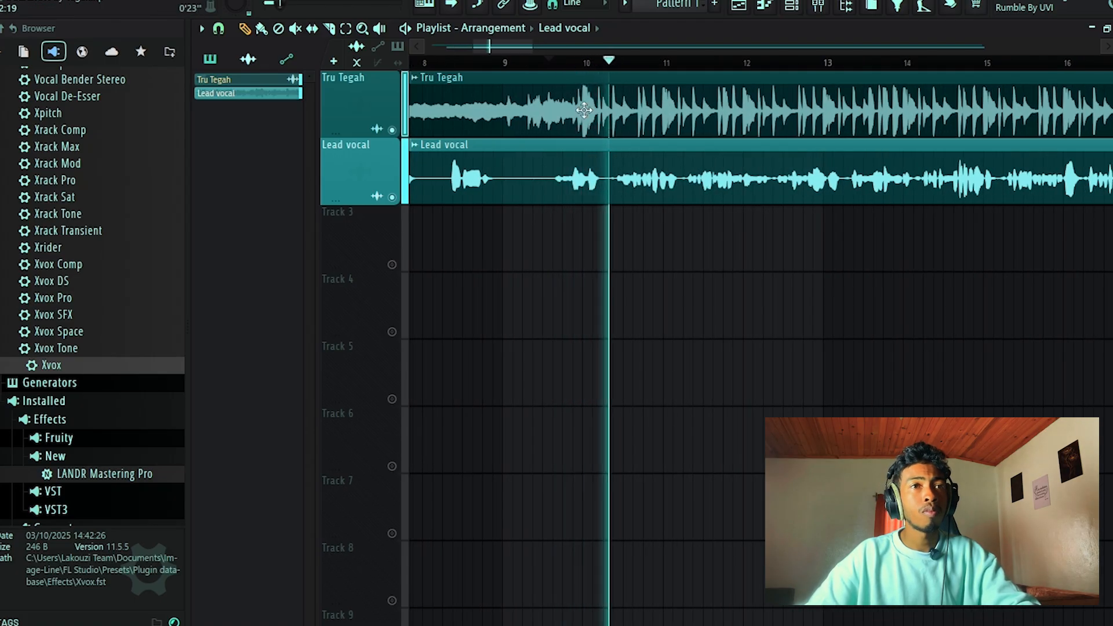
scroll(485, 105, "down", 1)
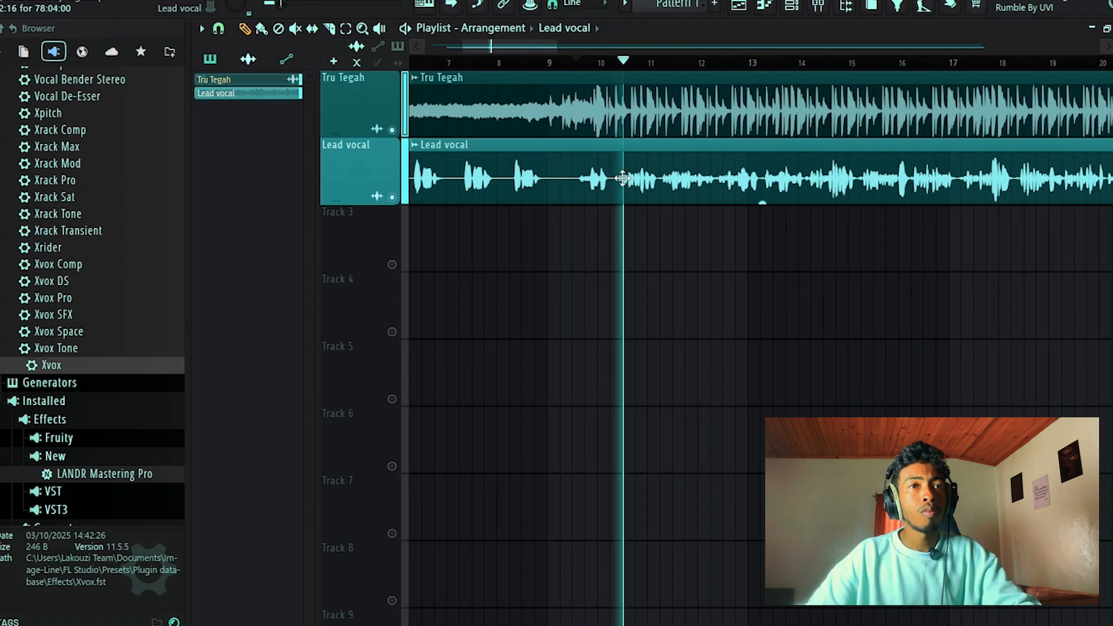
Lower Insert 15's mixer fader to about -3.1 dB against the playing backing track.
left_click(818, 6)
mouse_move(469, 322)
left_mouse_down()
mouse_move(469, 351)
mouse_move(465, 335)
left_mouse_up()
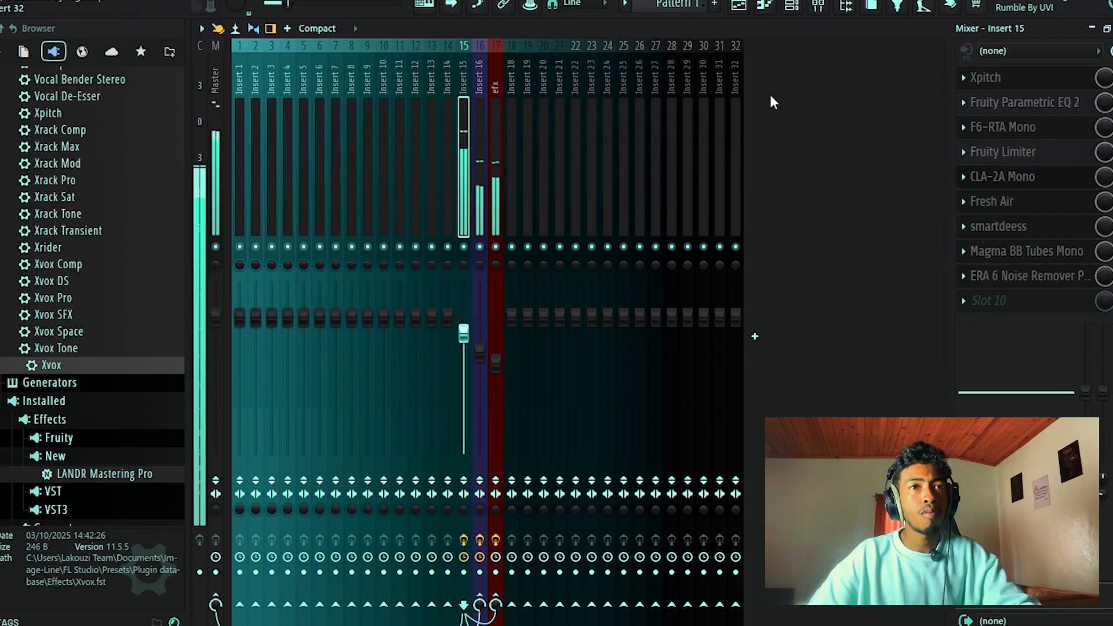
left_click_drag(463, 333, 464, 335)
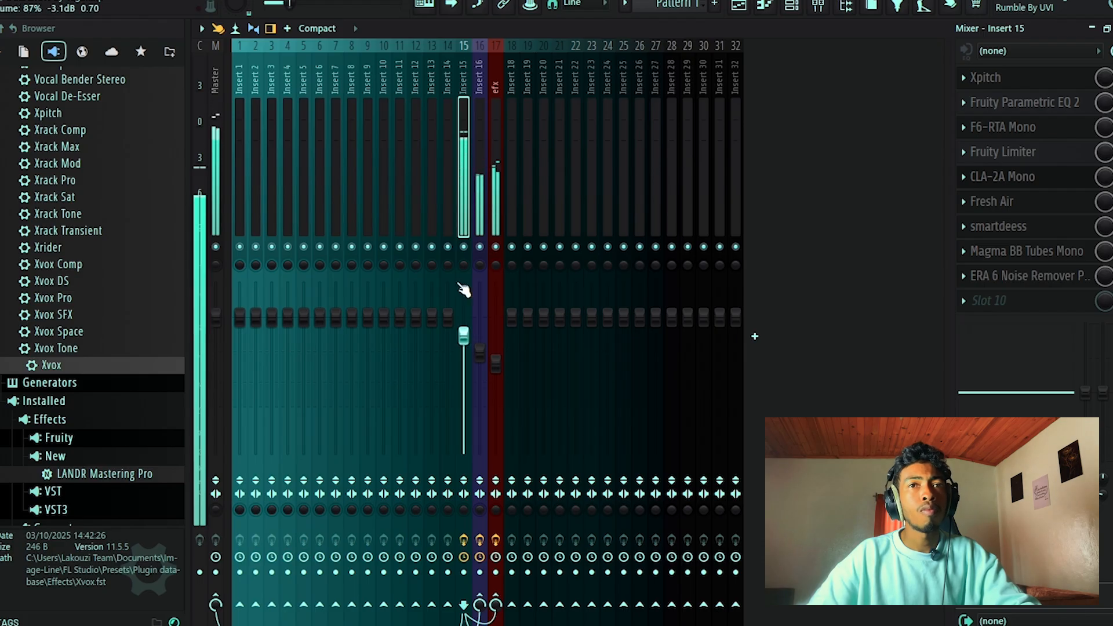
Set Fruity Delay 2's mix level on the efx track to 95% and lower Insert 15's fader slightly further.
left_click(500, 258)
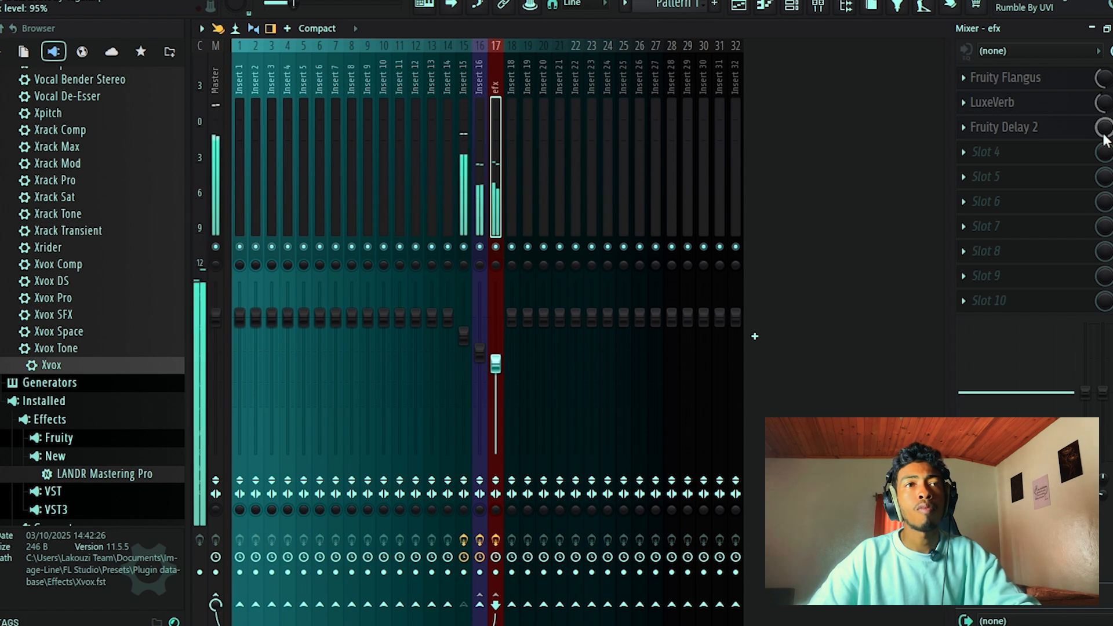
left_click(464, 371)
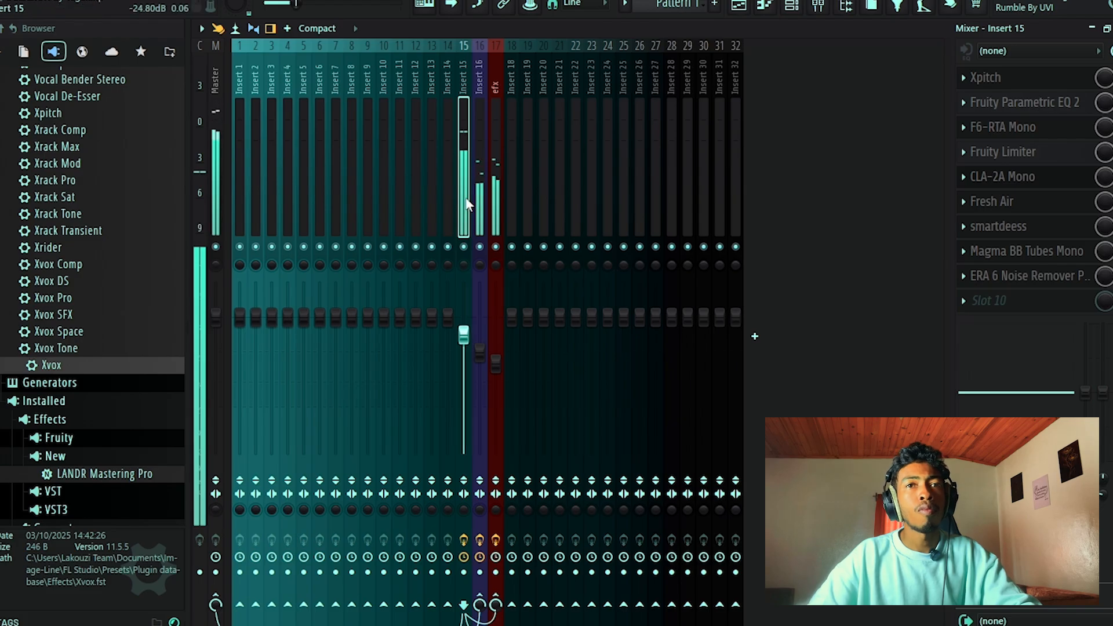
left_click_drag(464, 334, 464, 339)
Fine-tune the low-cut frequency of band 2 in Insert 15's Fruity Parametric EQ 2 and close its window.
left_click(1025, 110)
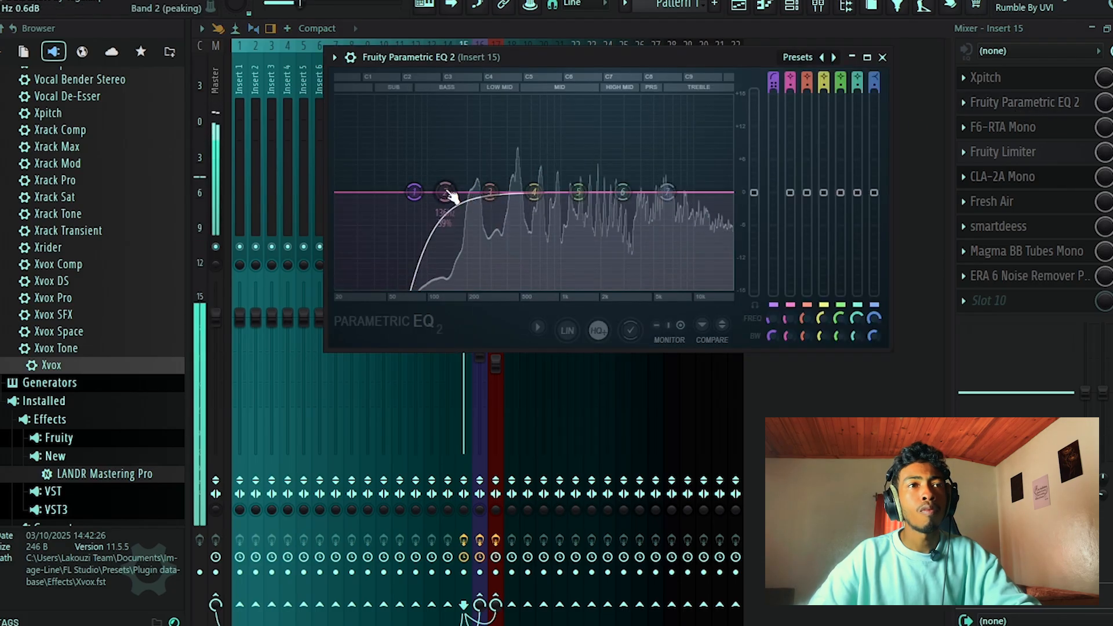
left_click_drag(435, 192, 431, 192)
left_click(883, 56)
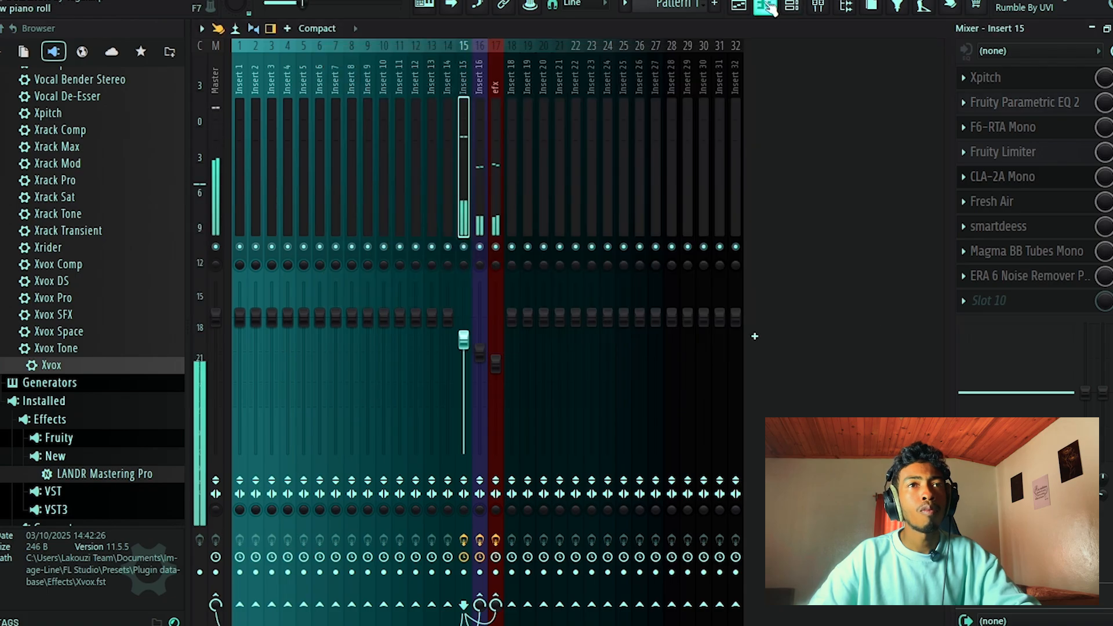
Listen to the vocal against the Tru Tegah track in the playlist, check the mixer levels and stop playback.
left_click(748, 5)
scroll(673, 215, "down", 4)
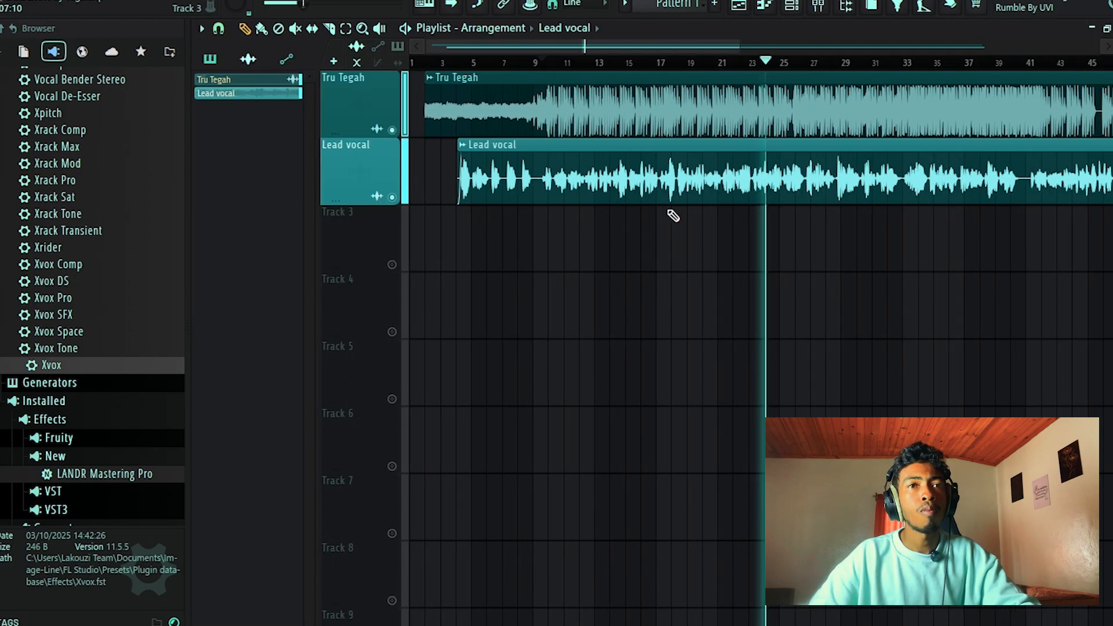
scroll(673, 216, "down", 1)
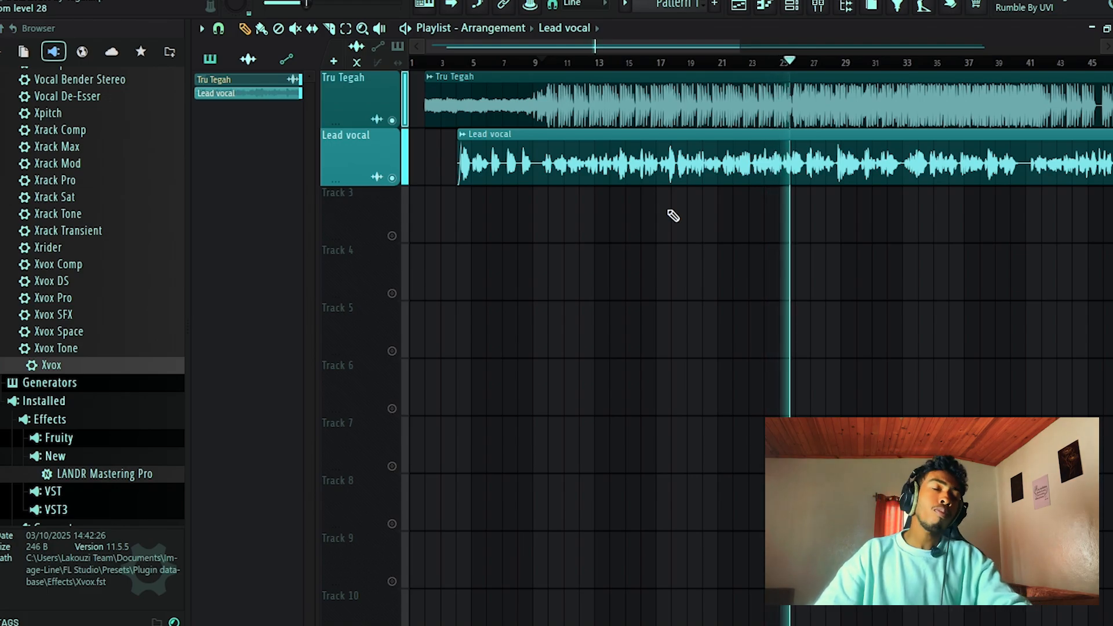
scroll(907, 181, "up", 2)
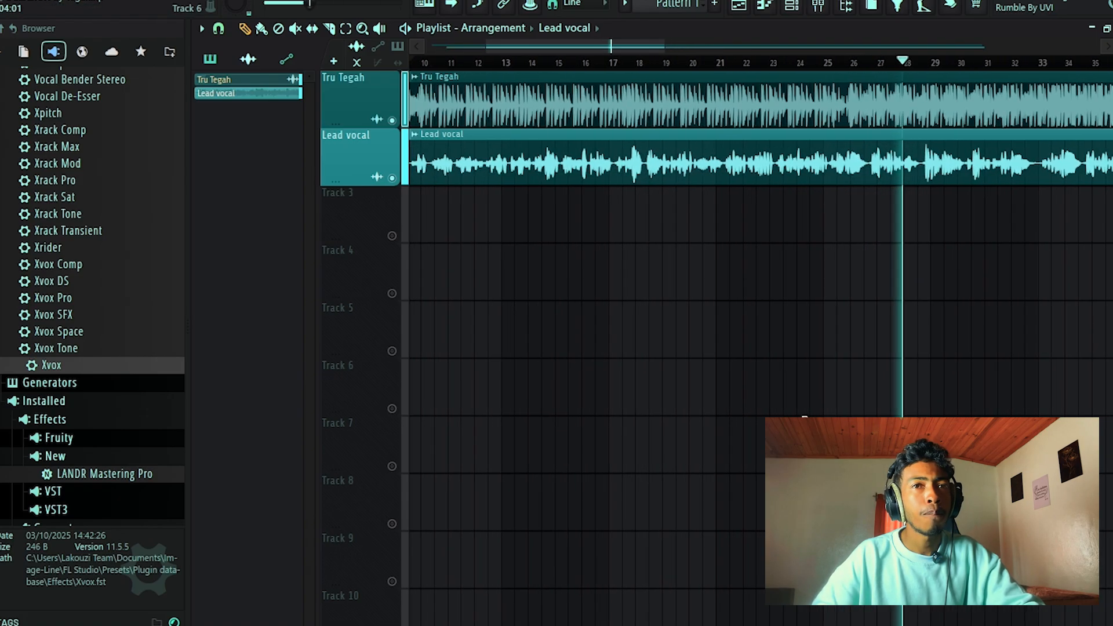
scroll(817, 281, "up", 3)
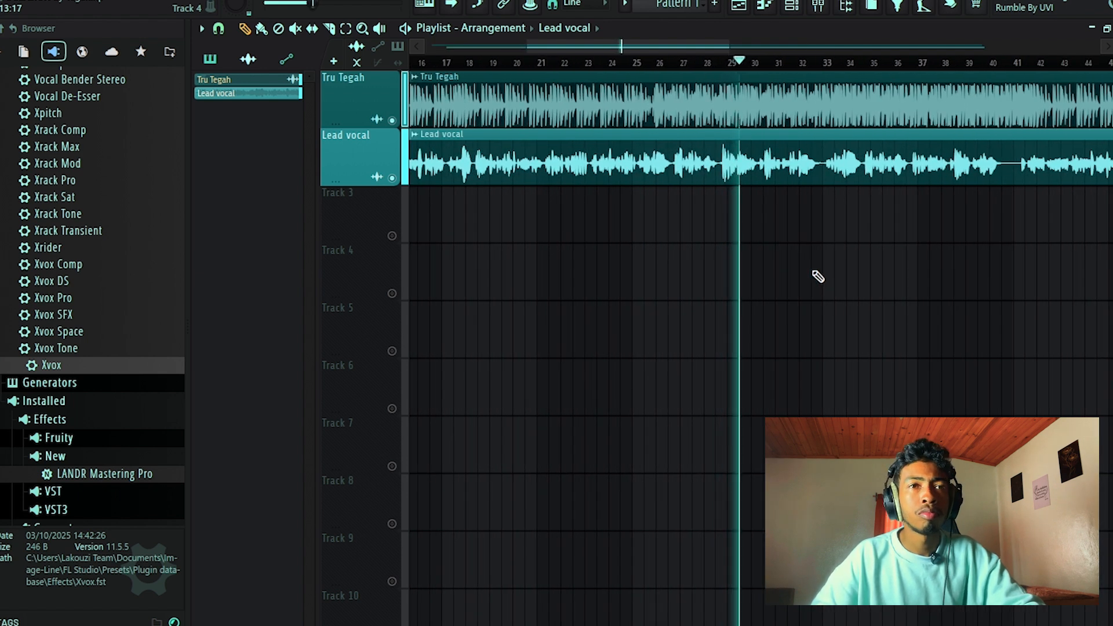
scroll(816, 276, "down", 2)
key("F9")
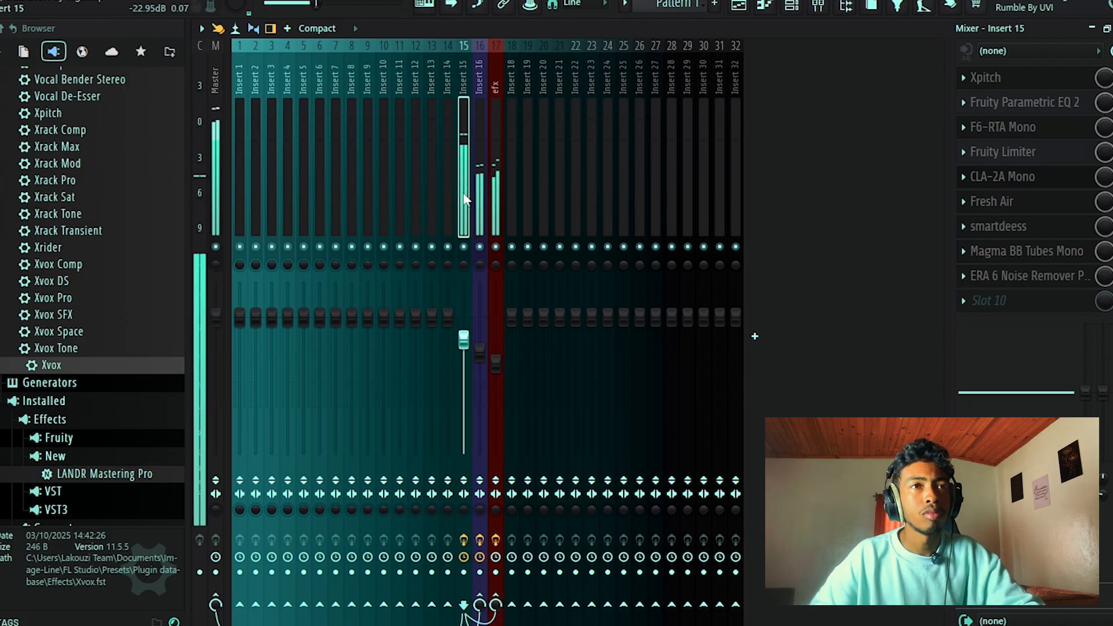
left_click(741, 7)
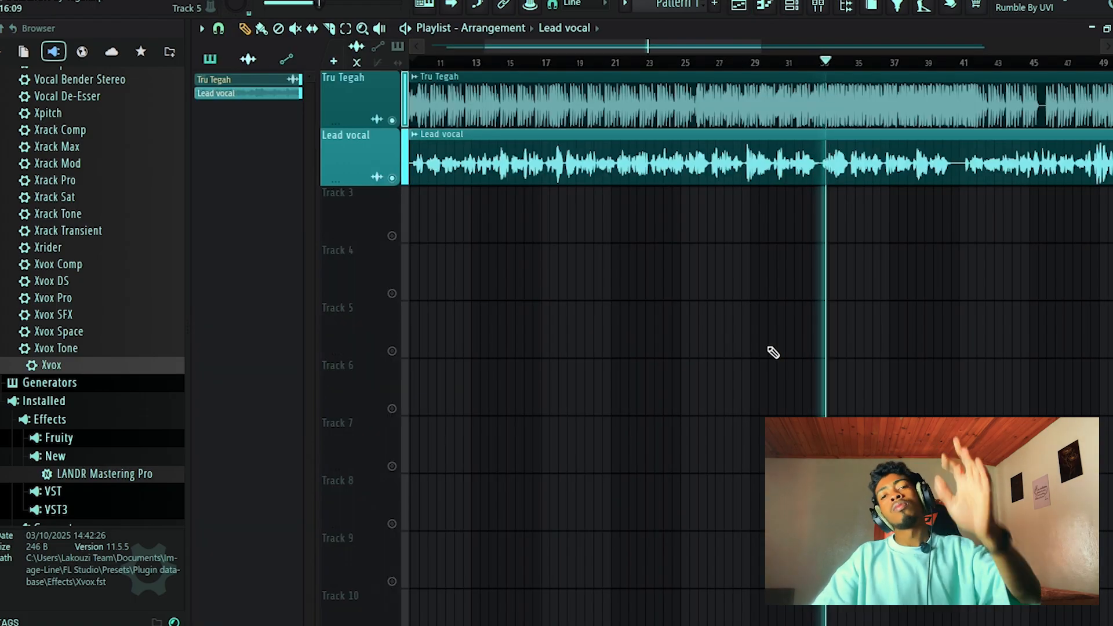
key("space")
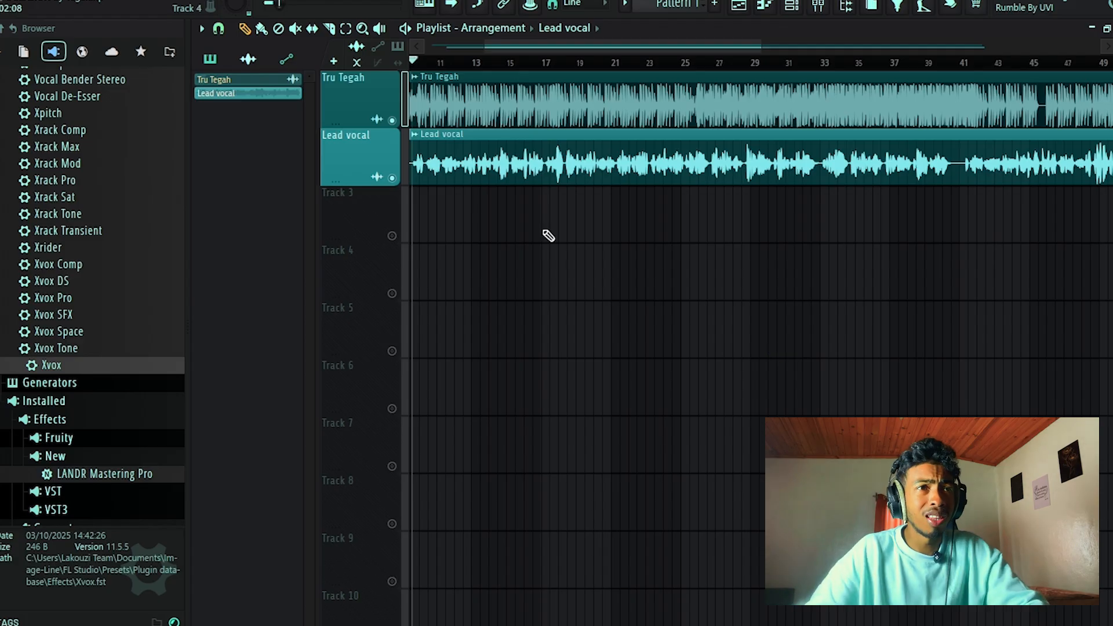
Play the mix again from midway through bar 9 and bring the start of the arrangement into view.
scroll(413, 116, "up", 10)
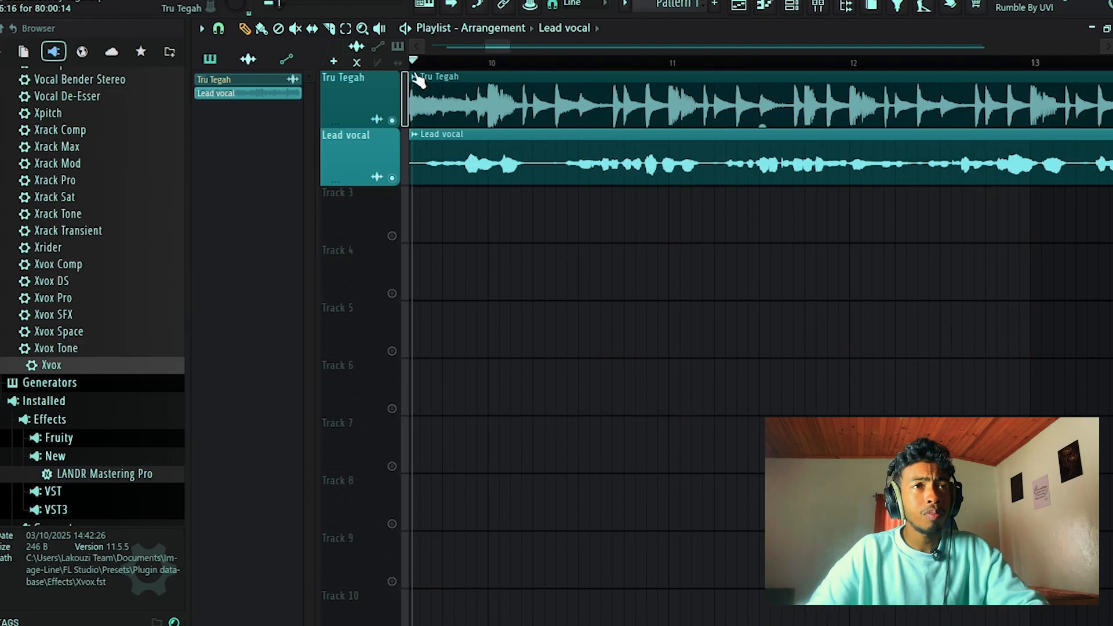
key("space")
scroll(419, 81, "down", 10)
scroll(414, 76, "down", 2)
scroll(342, 106, "up", 4)
left_click_drag(491, 46, 371, 48)
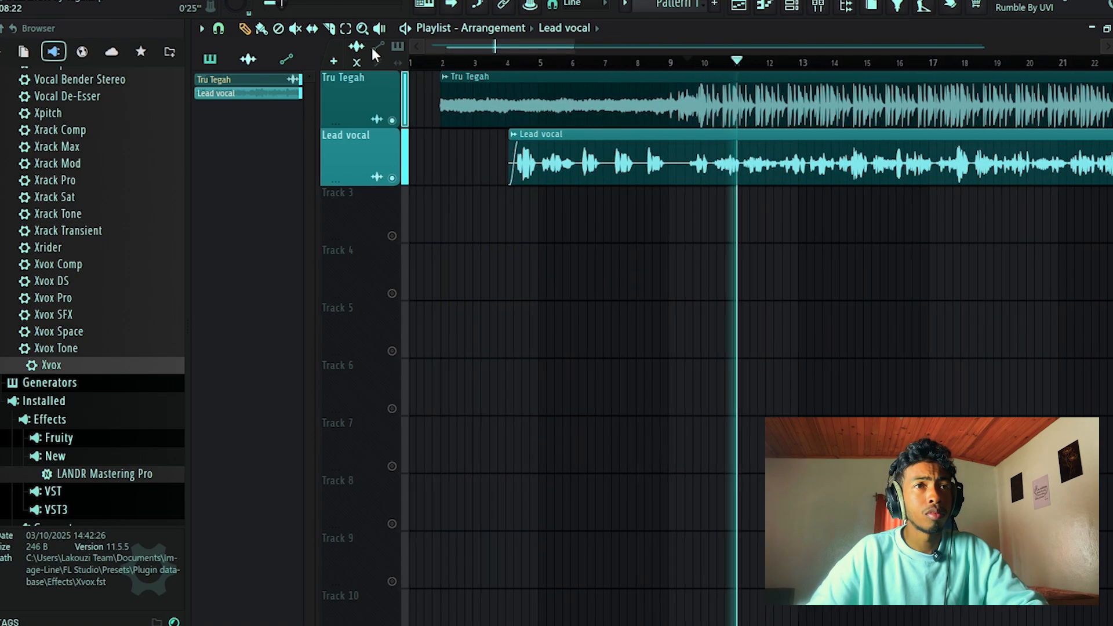
Check the mixer levels and replay the arrangement from the start of the Tru Tegah clip at bar 2.
left_click(813, 9)
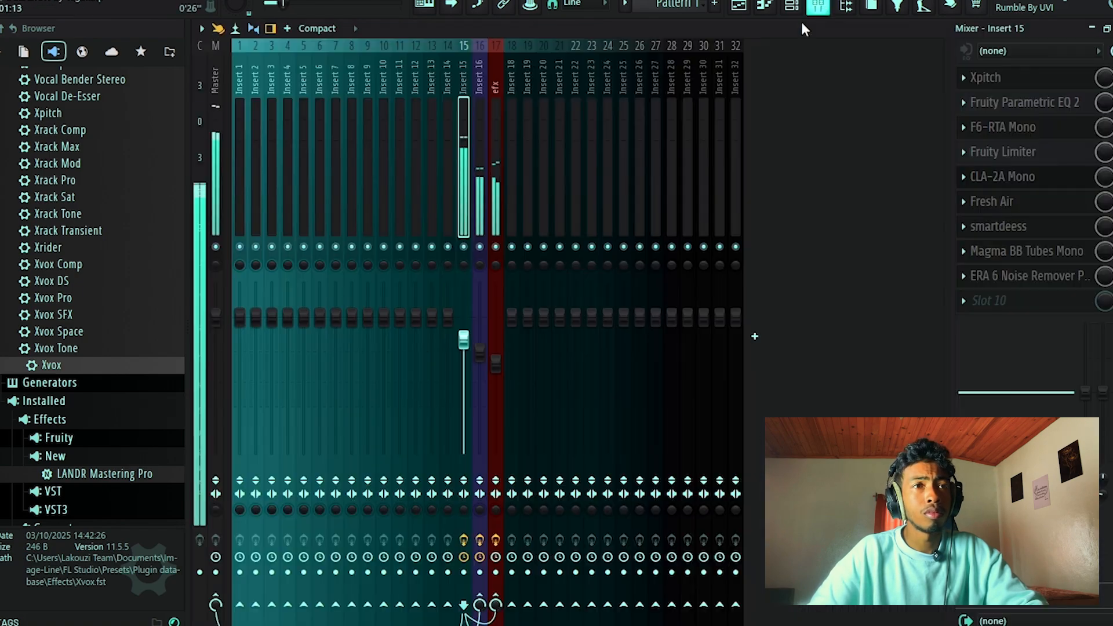
left_click(736, 6)
left_click(443, 55)
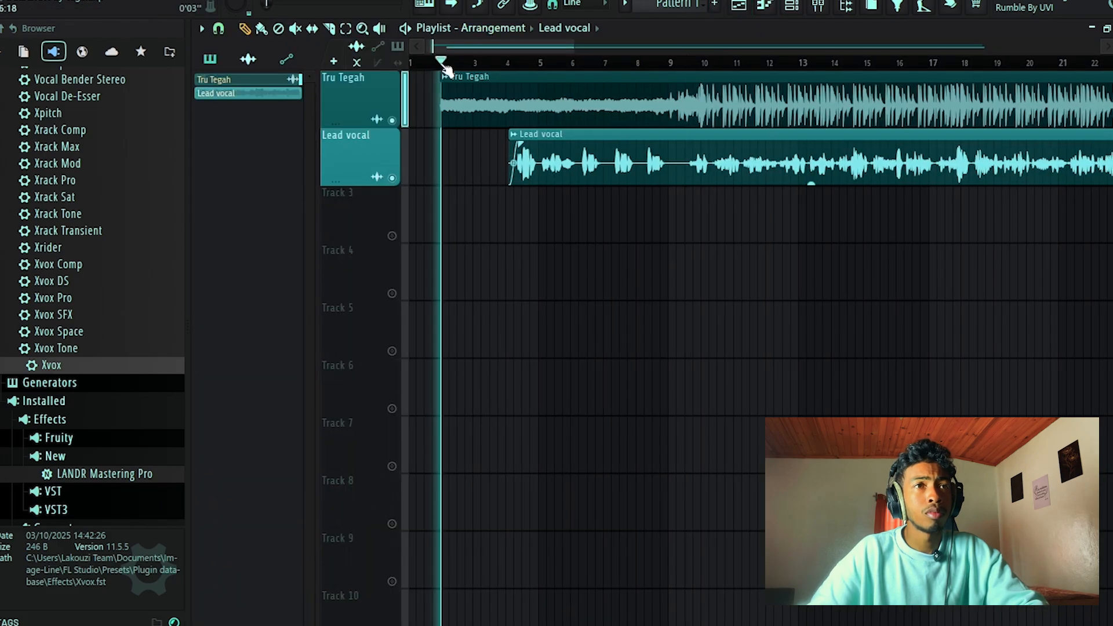
scroll(527, 89, "down", 6)
scroll(526, 89, "down", 3)
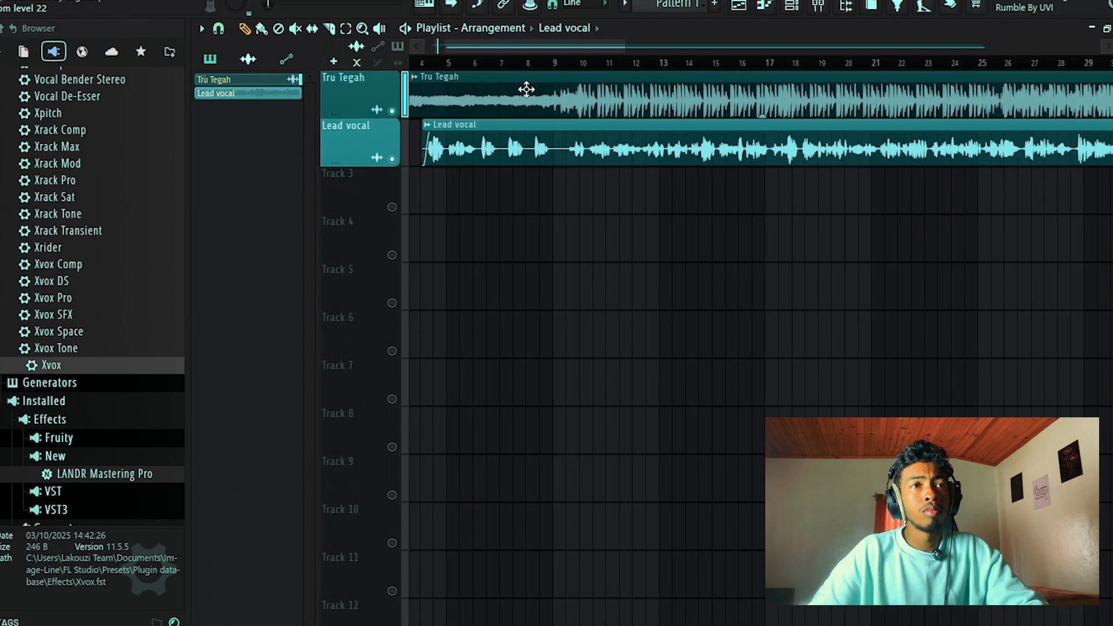
Raise the efx track's fader slightly and bring Insert 15's volume up to 82% (-4.2 dB) while the mix plays.
left_click(820, 6)
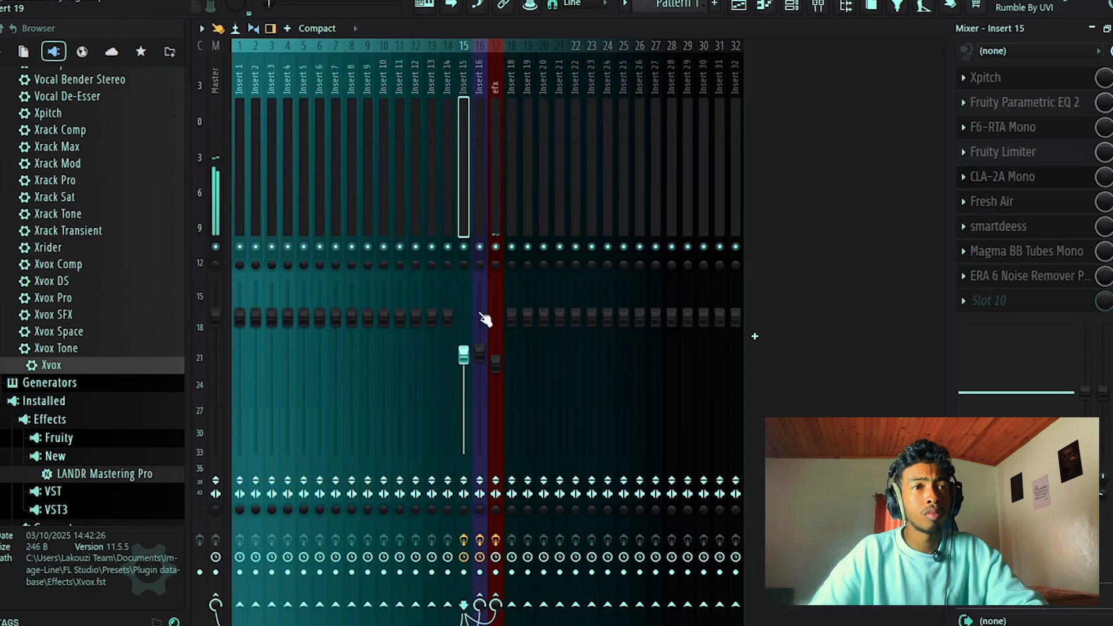
left_click_drag(463, 356, 466, 356)
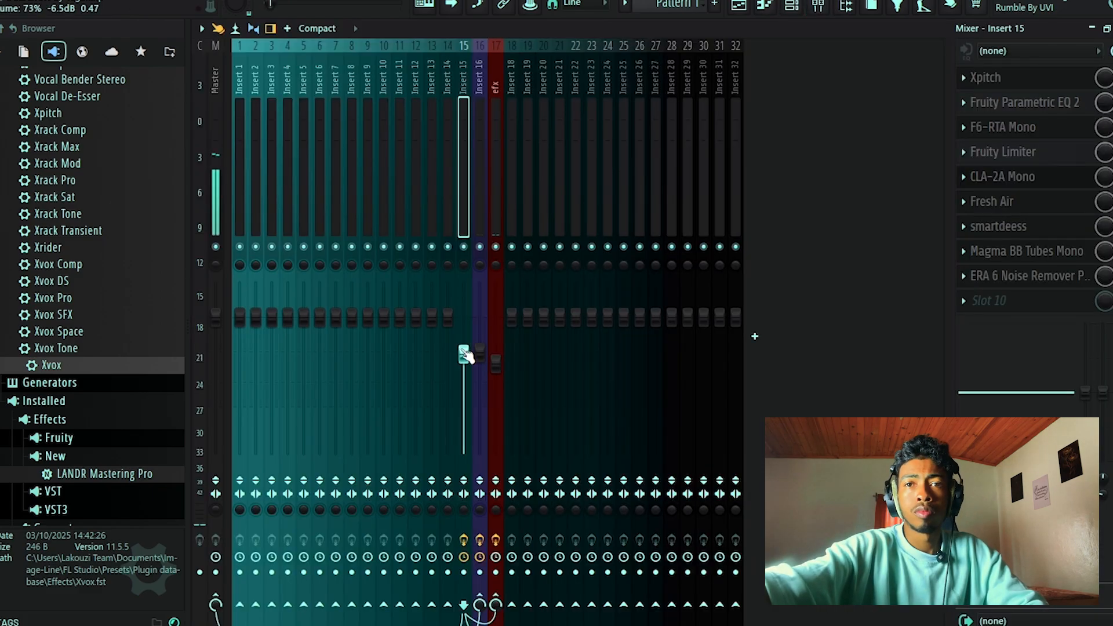
left_click_drag(465, 358, 465, 355)
left_click(495, 200)
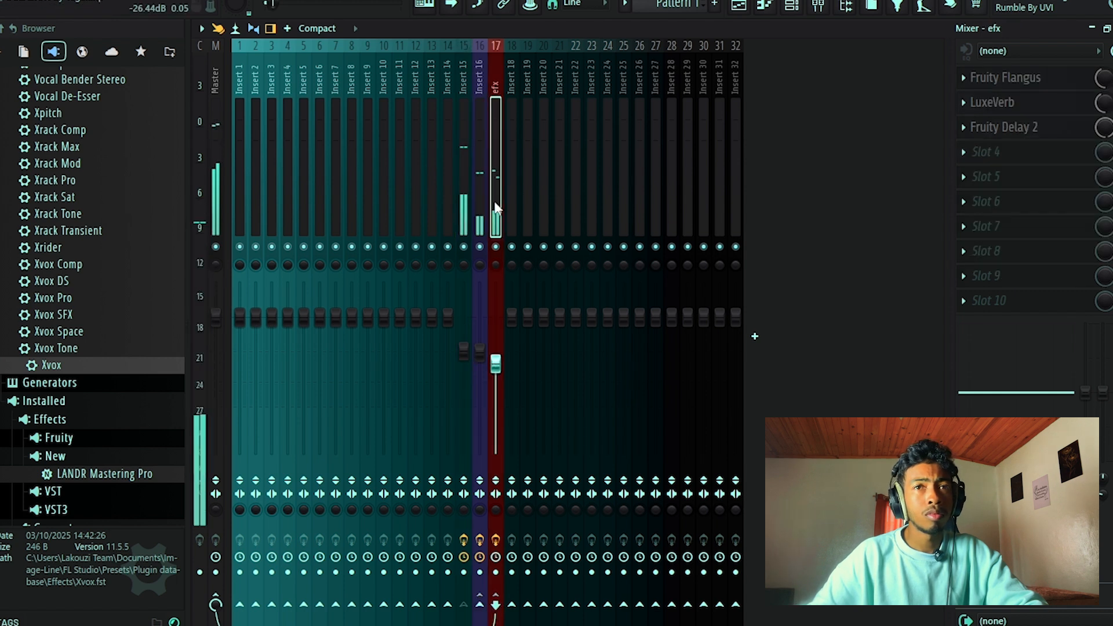
left_click_drag(496, 364, 496, 358)
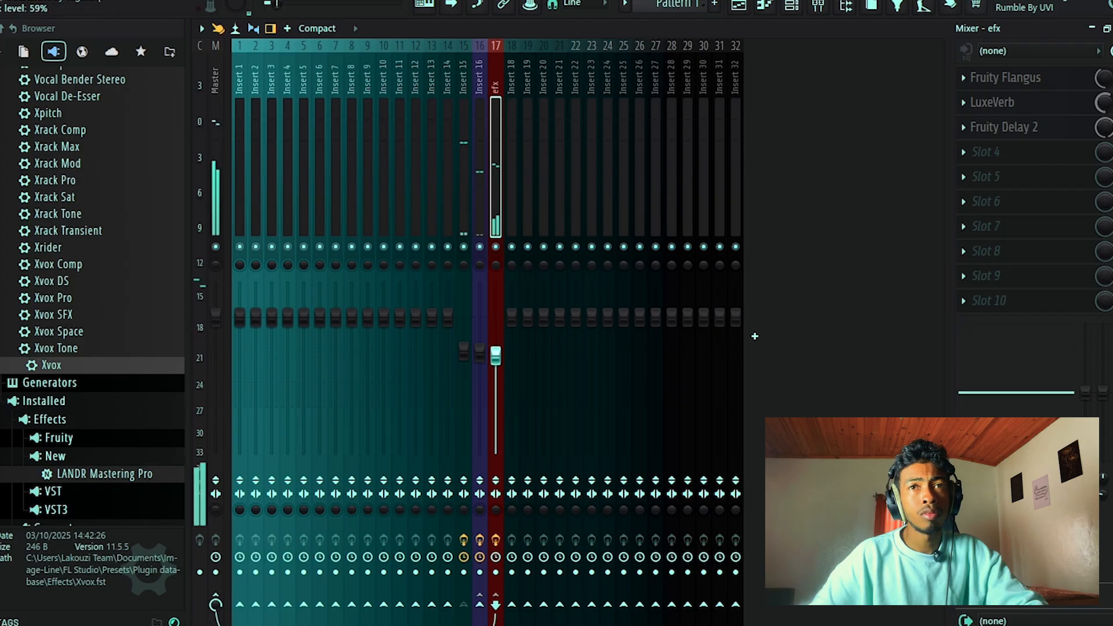
left_click(463, 348)
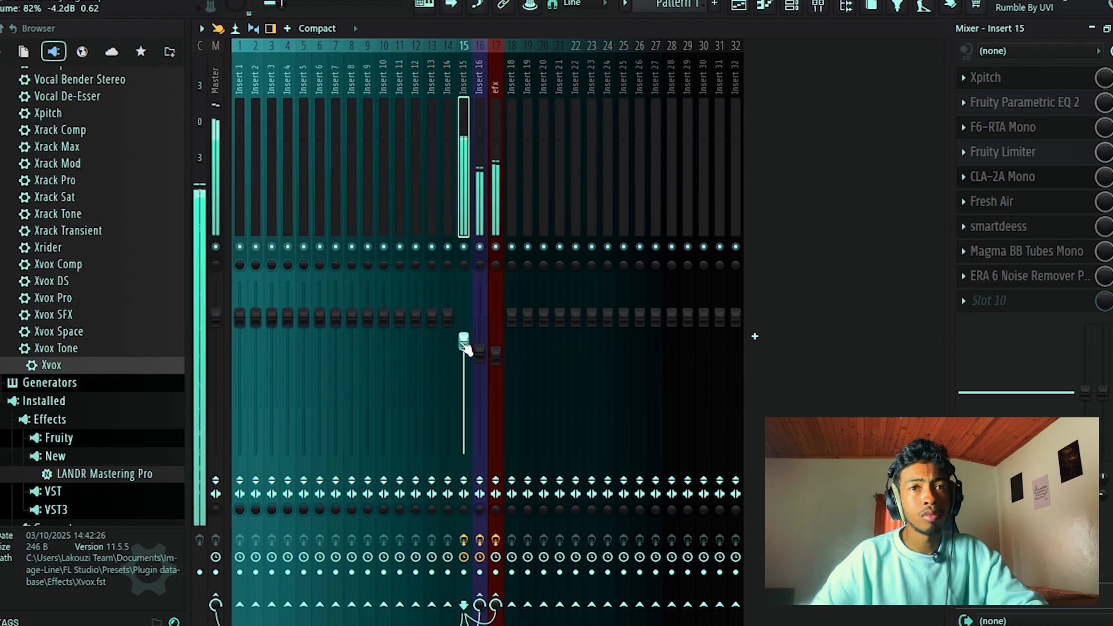
Set the linked Mid Air and High Air amounts to 17 in Insert 15's Fresh Air and close its window.
left_click(986, 203)
left_click_drag(752, 500, 729, 506)
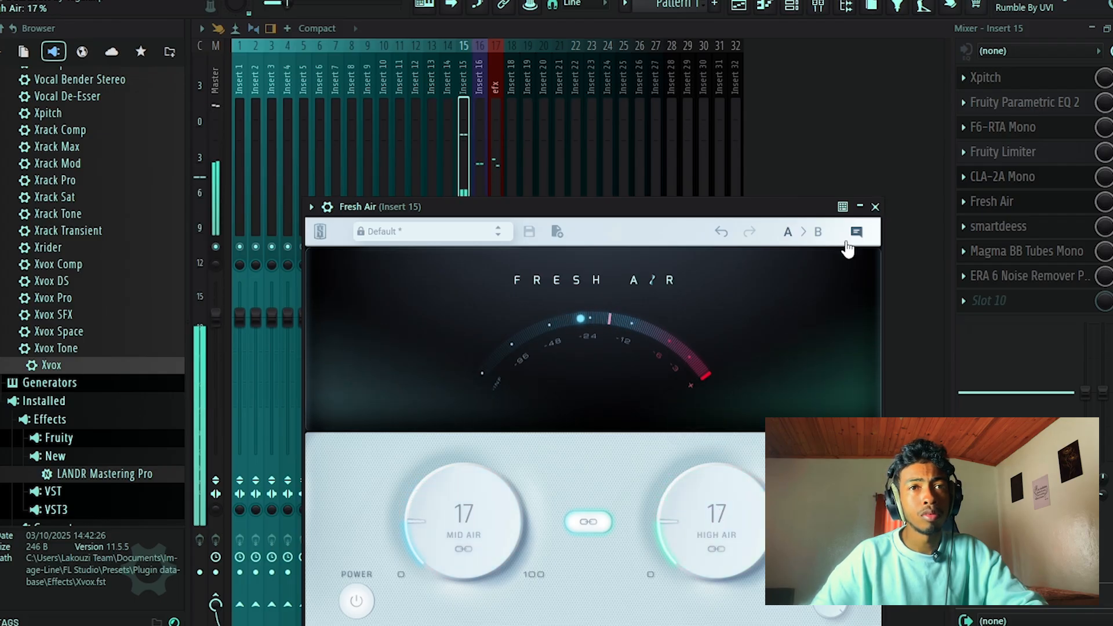
left_click(875, 207)
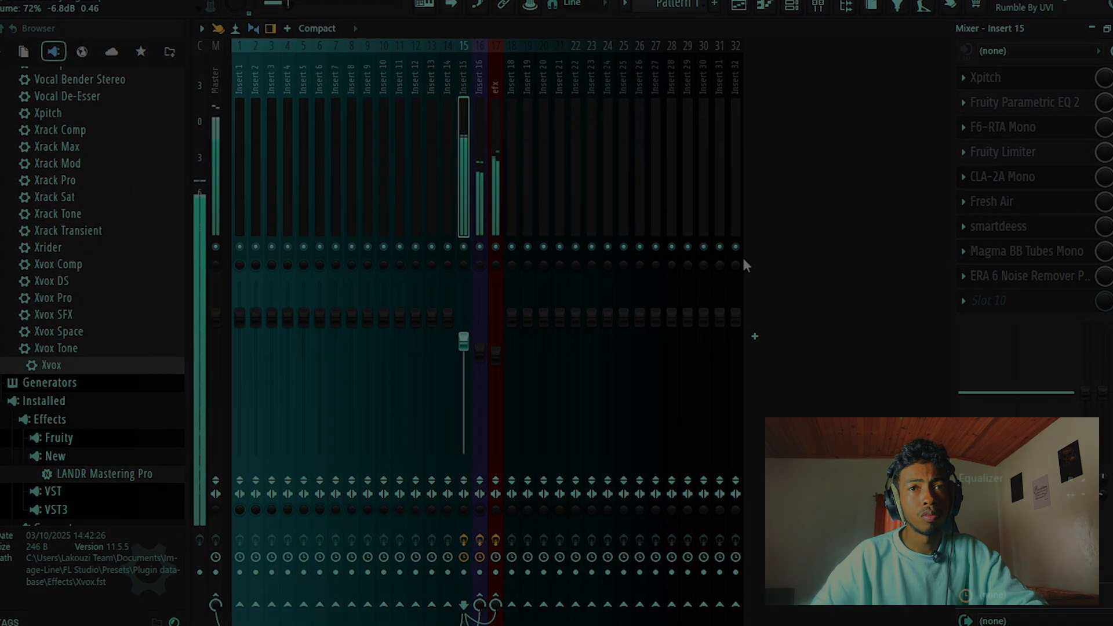